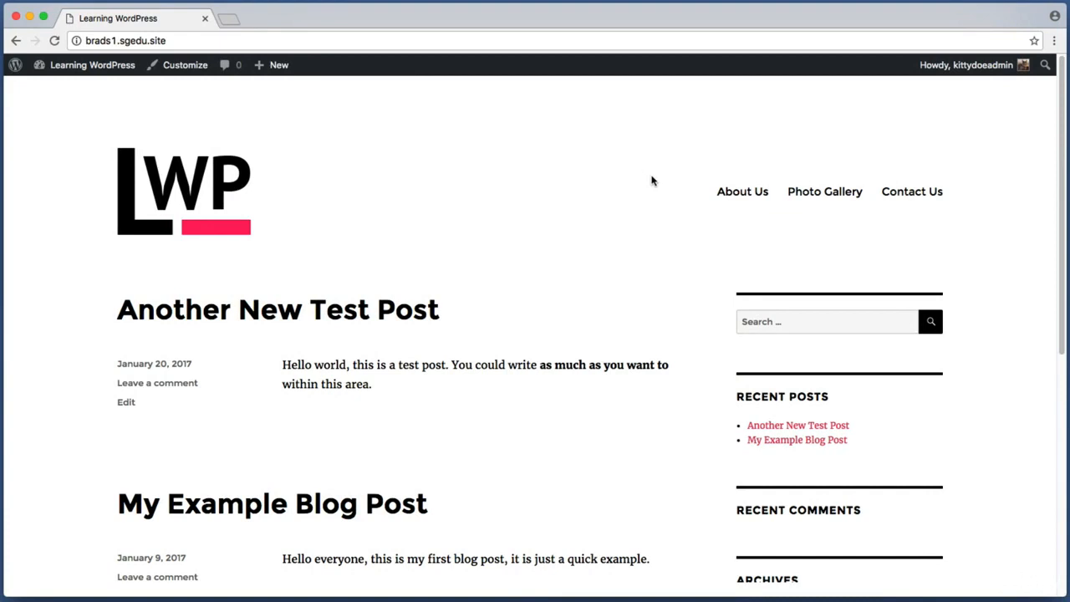
# Open the About Us page of the Learning WordPress site
pyautogui.press('super+shift+4')
pyautogui.moveTo(670, 155); pyautogui.dragTo(992, 227)
pyautogui.click(762, 200)
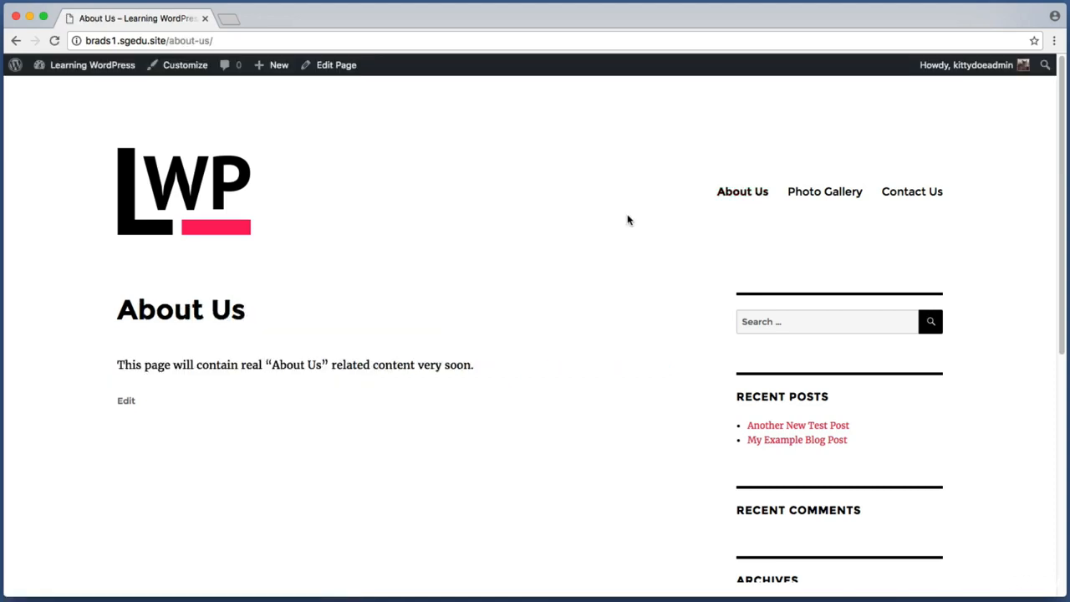
pyautogui.press('super+shift+4')
pyautogui.moveTo(94, 344); pyautogui.dragTo(498, 380)
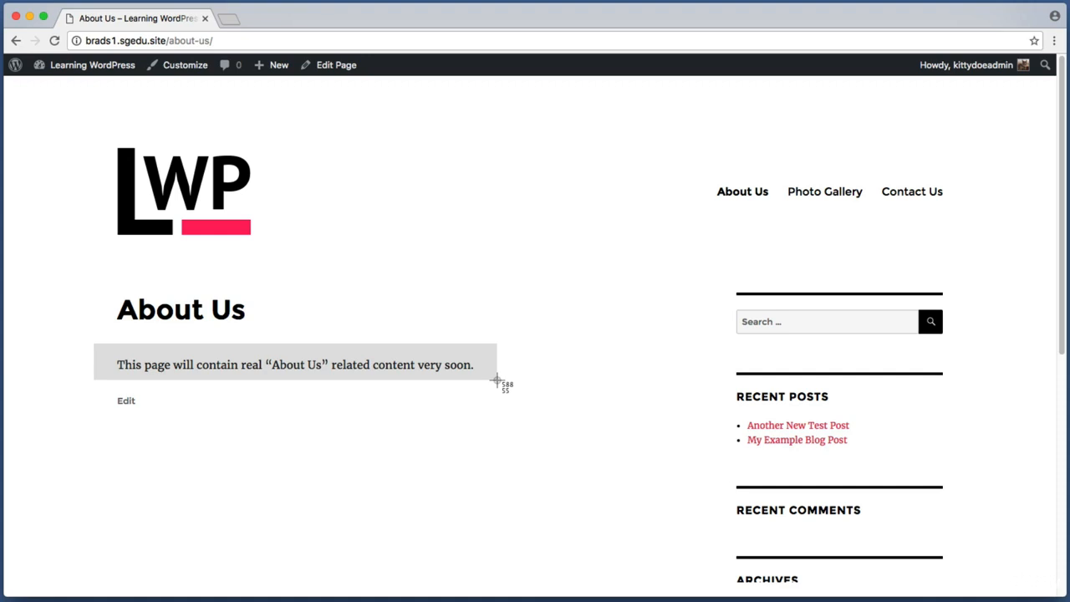
pyautogui.moveTo(496, 381); pyautogui.dragTo(497, 381)
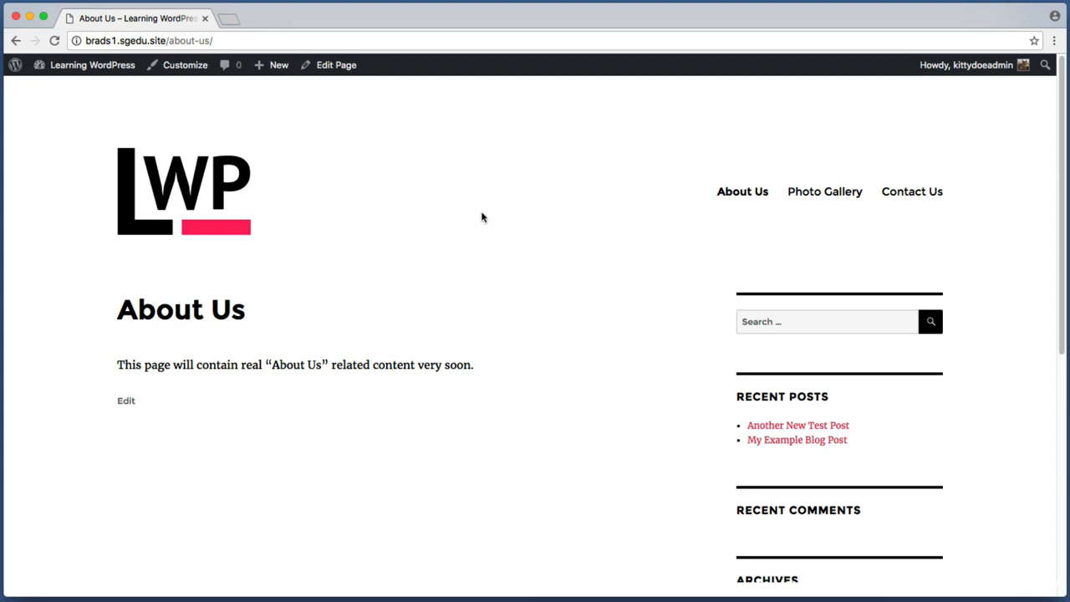
# Open the About Us page for editing
pyautogui.press('super+shift+4')
pyautogui.moveTo(357, 59); pyautogui.dragTo(5, 49)
pyautogui.press('super+shift+4')
pyautogui.moveTo(294, 103); pyautogui.dragTo(367, 51)
pyautogui.click(343, 65)
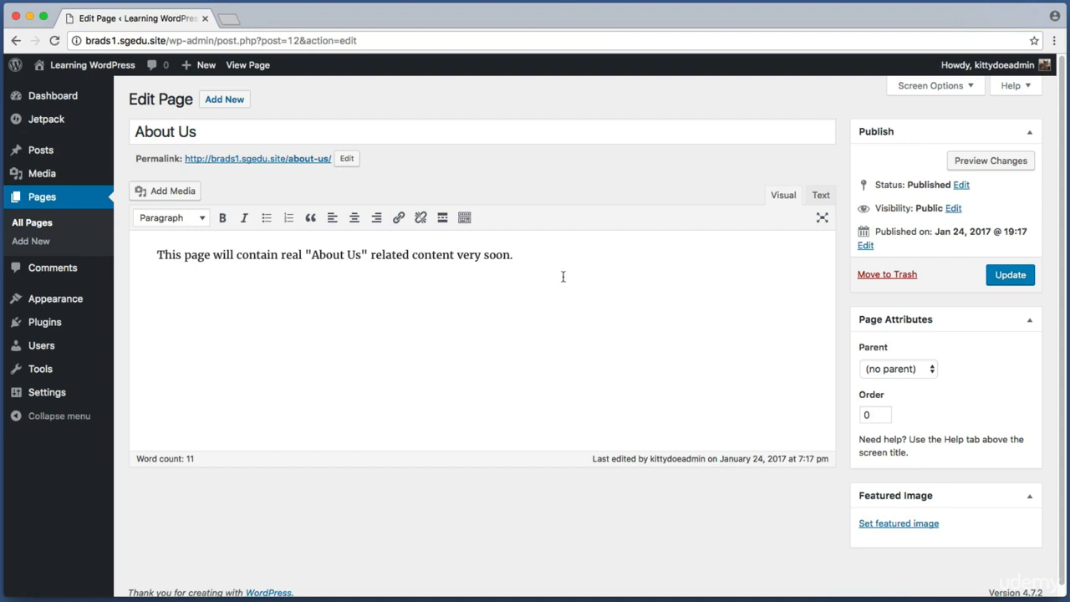
# Replace the page's body text with "This business is our pride and joy. We've been around for a long time."
pyautogui.moveTo(517, 255); pyautogui.dragTo(186, 245)
pyautogui.press('BackSpace')
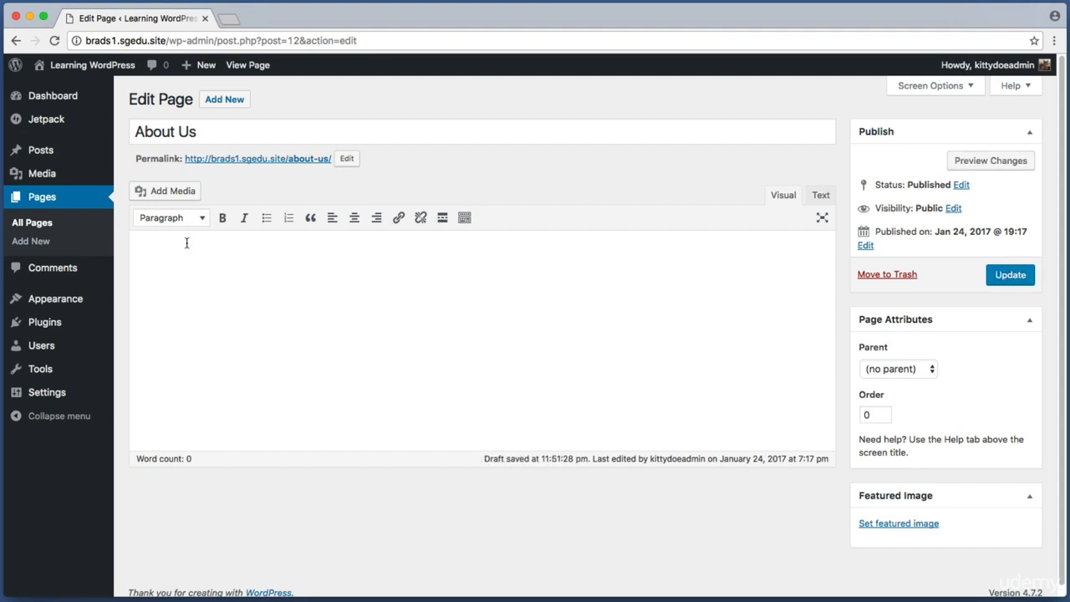
pyautogui.write('This business is our pride and ')
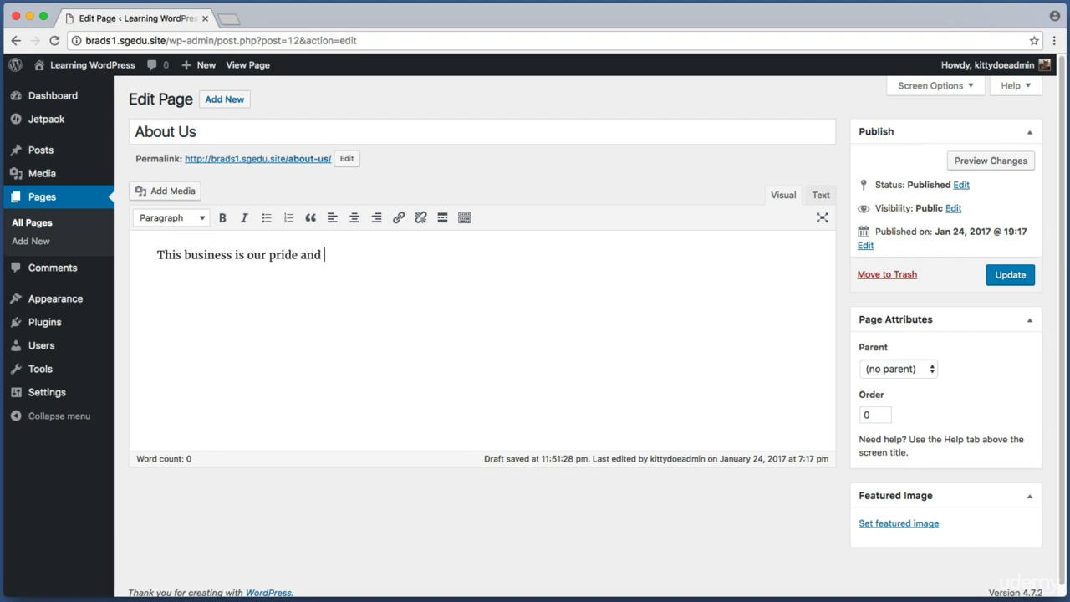
pyautogui.write("joy. We've been around for a l")
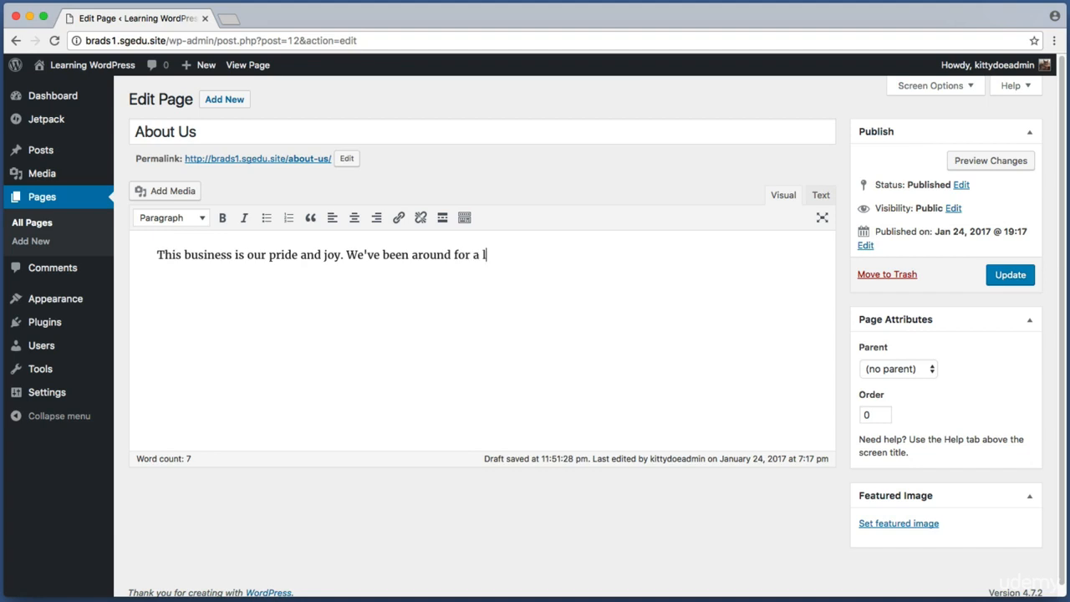
pyautogui.write('ong time.')
pyautogui.tripleClick(136, 259)
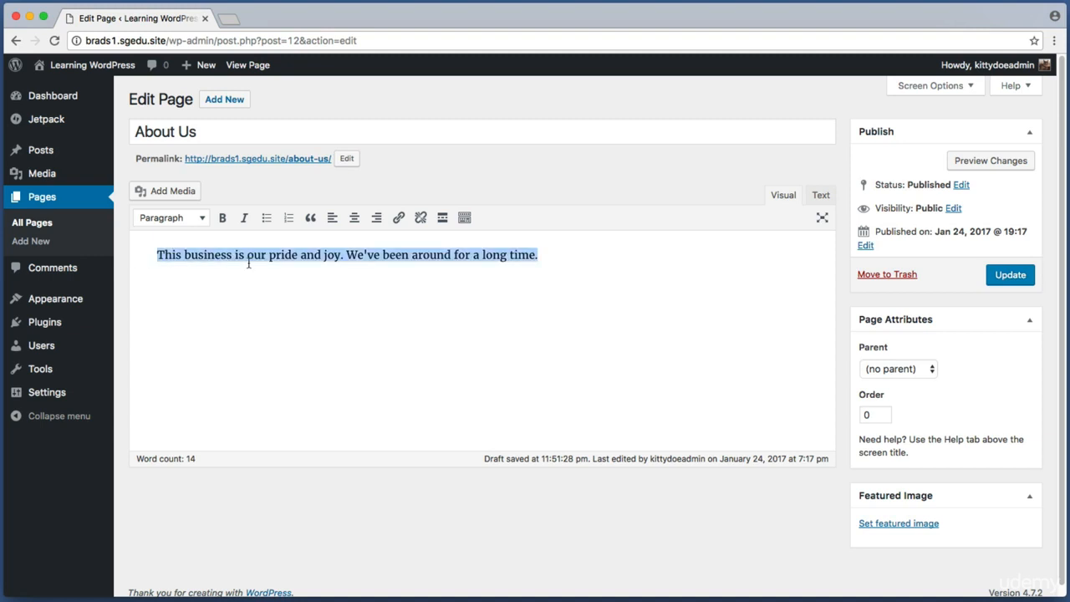
# Paste the copied Lorem ipsum text after the sentence ending in "for a long time."
pyautogui.click(602, 271)
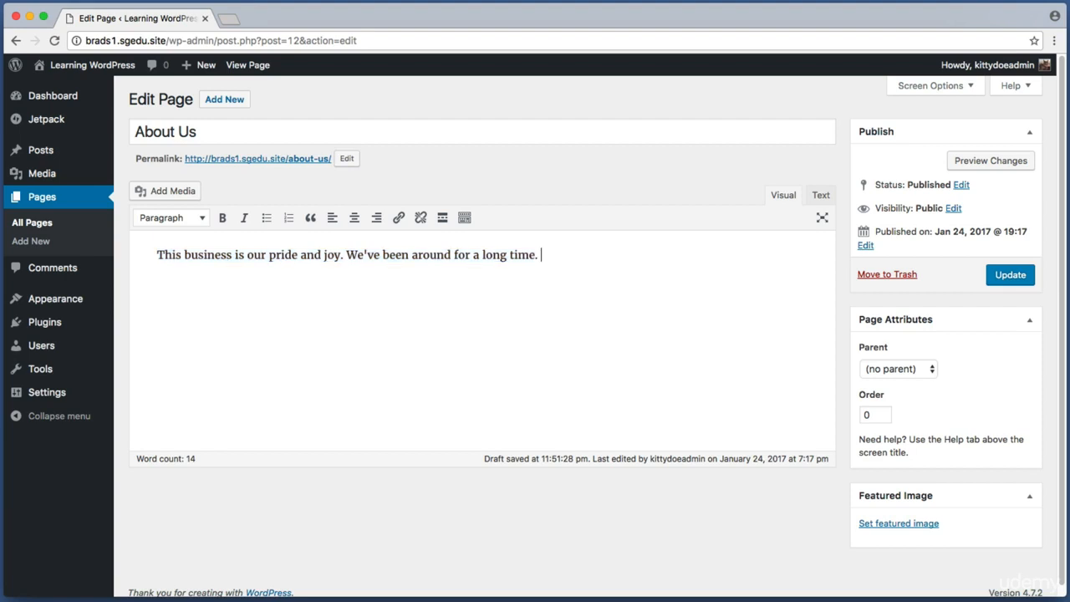
pyautogui.rightClick(589, 259)
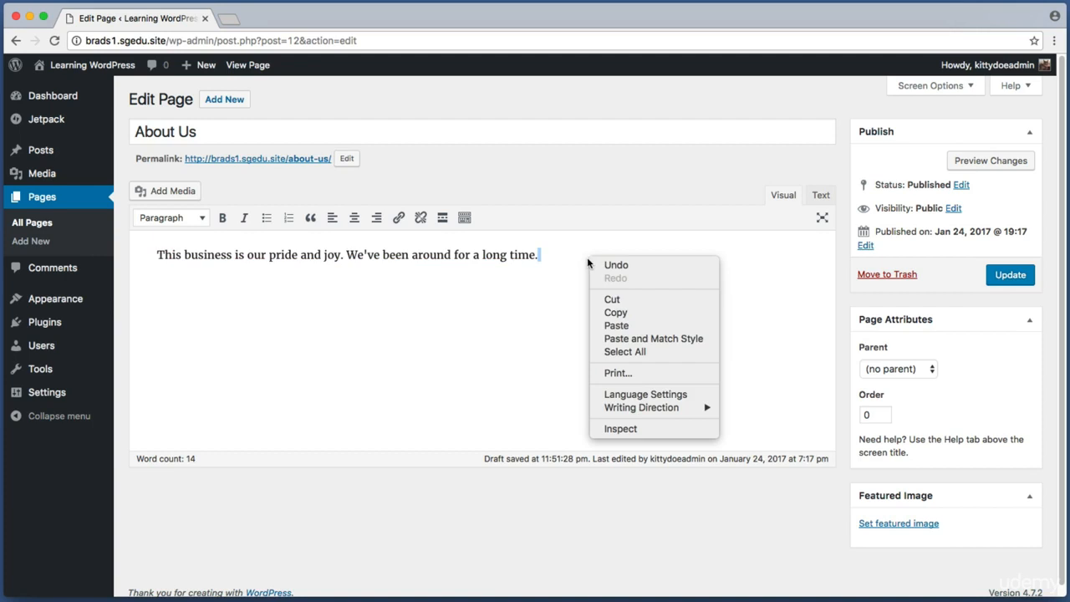
pyautogui.click(573, 260)
pyautogui.rightClick(574, 262)
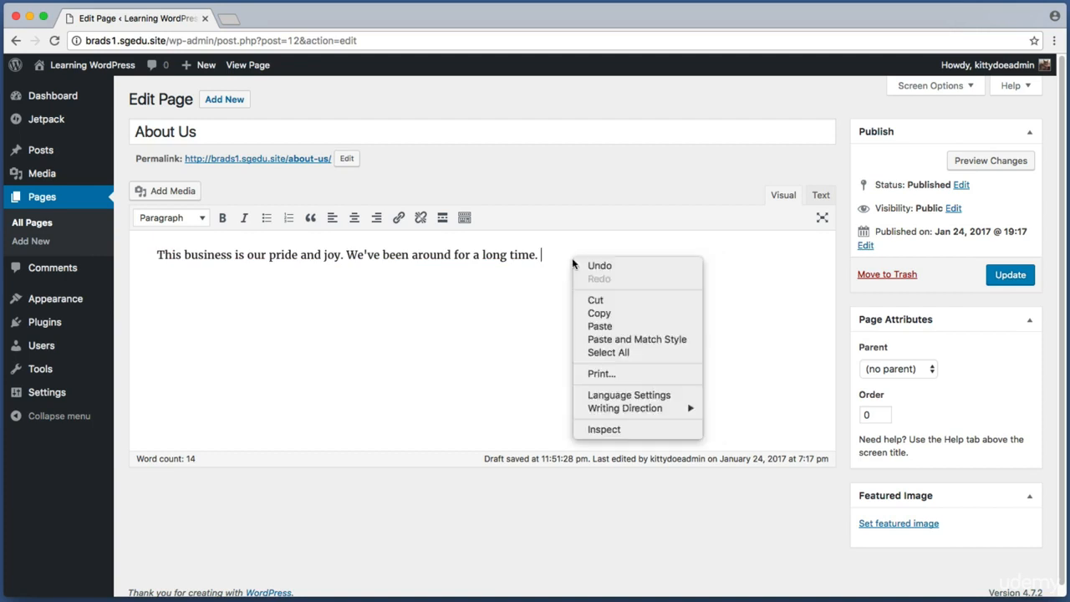
pyautogui.click(599, 326)
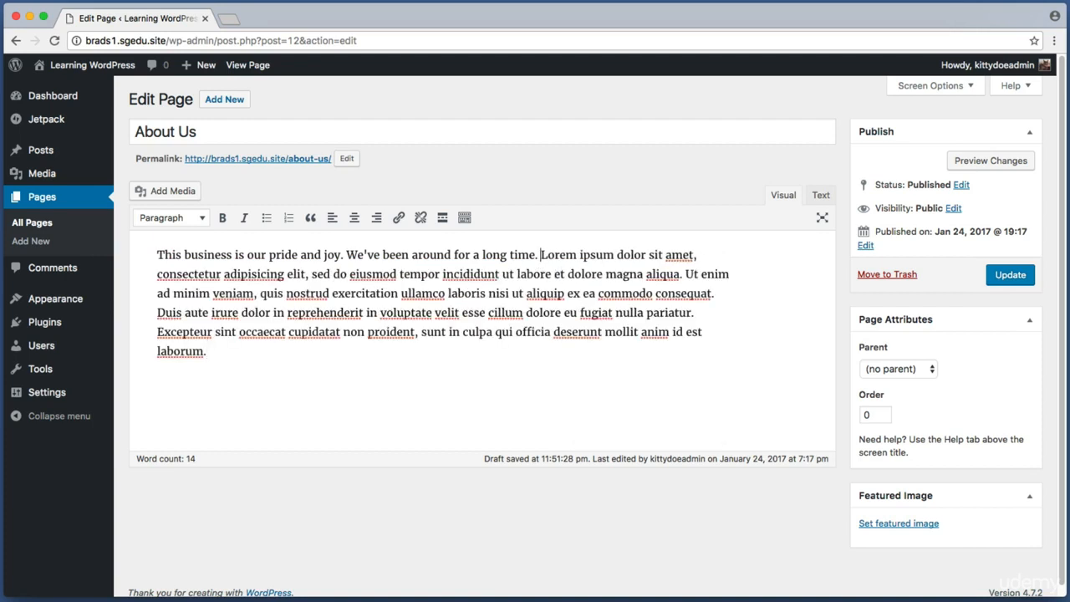
# Add an empty paragraph below the Lorem ipsum text
pyautogui.press('super+a')
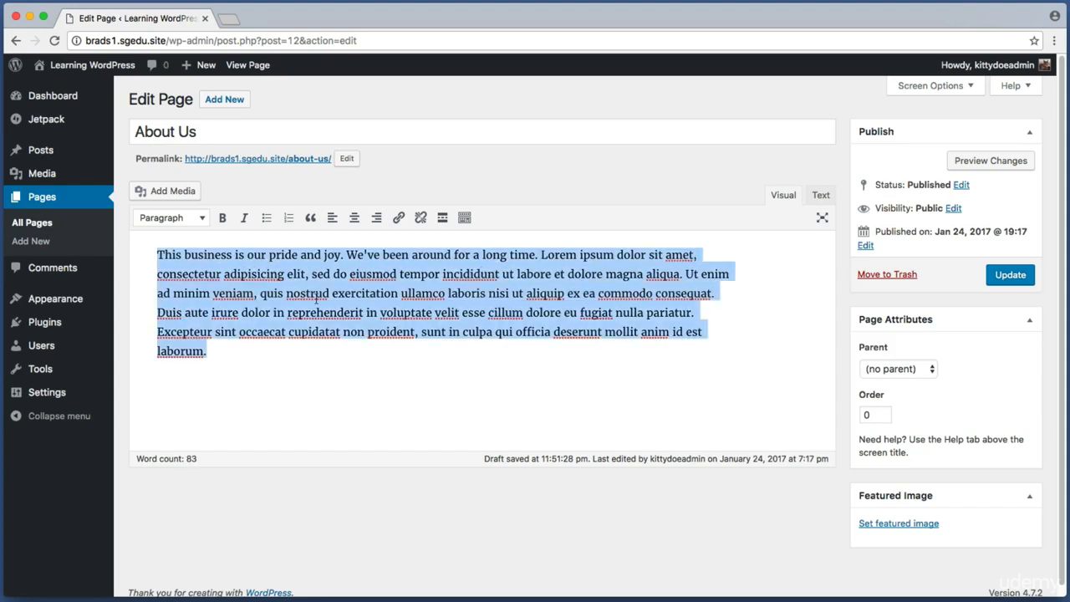
pyautogui.click(372, 355)
pyautogui.moveTo(253, 346); pyautogui.dragTo(116, 227)
pyautogui.click(292, 351)
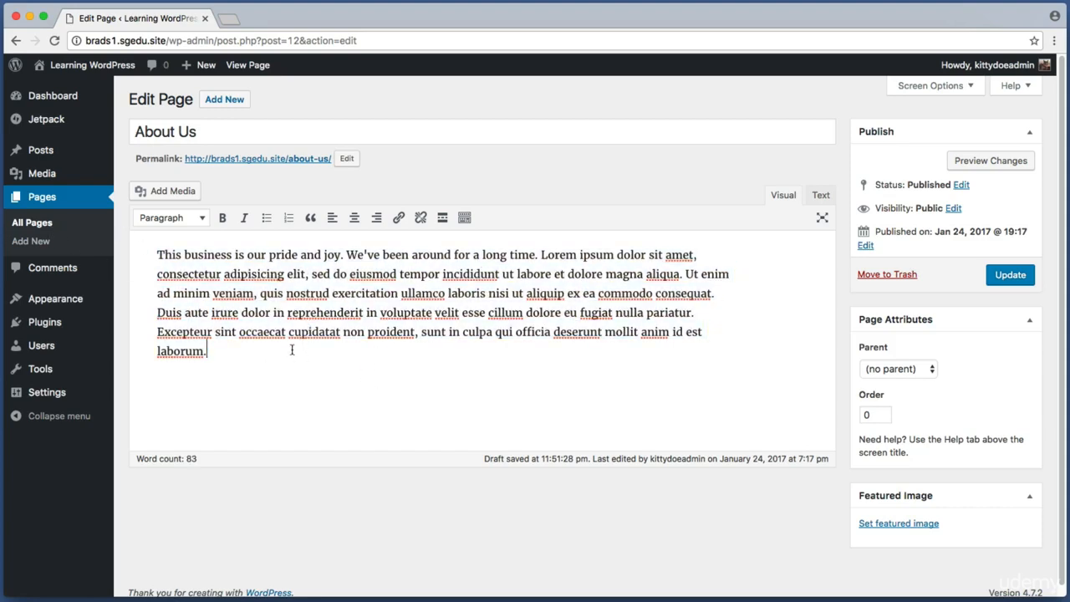
pyautogui.press('Return')
pyautogui.press('super+shift+4')
pyautogui.moveTo(162, 377); pyautogui.dragTo(694, 434)
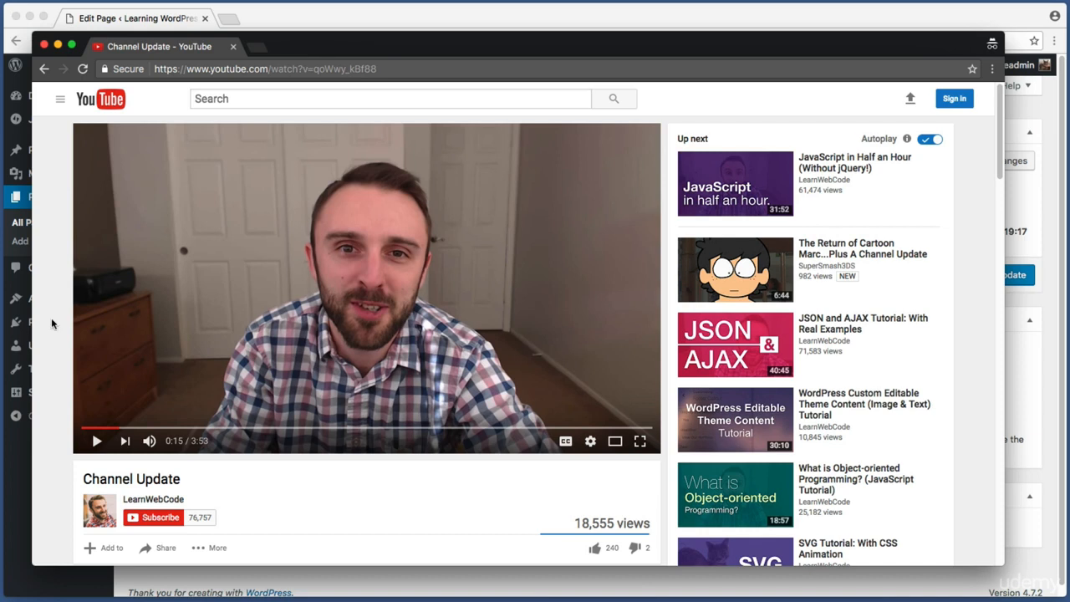
# Switch to the YouTube window and open the sharing options of the Channel Update video
pyautogui.press('super+shift+4')
pyautogui.moveTo(68, 457); pyautogui.dragTo(278, 534)
pyautogui.press('super+shift+4')
pyautogui.moveTo(129, 536); pyautogui.dragTo(185, 559)
pyautogui.scroll(-1, 56, 481)
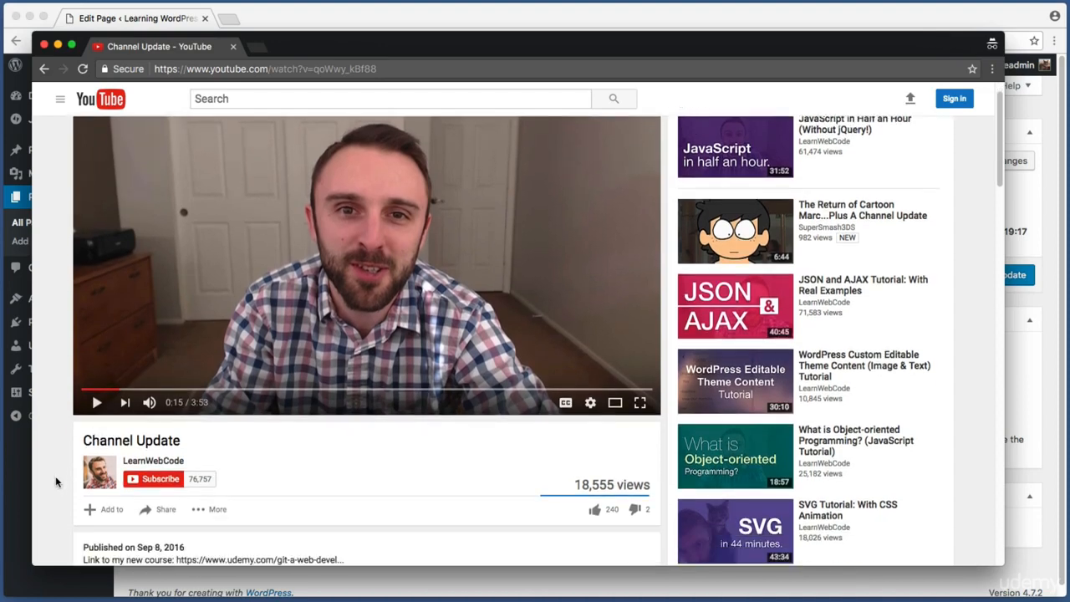
pyautogui.scroll(-2, 56, 481)
pyautogui.press('super+shift+4')
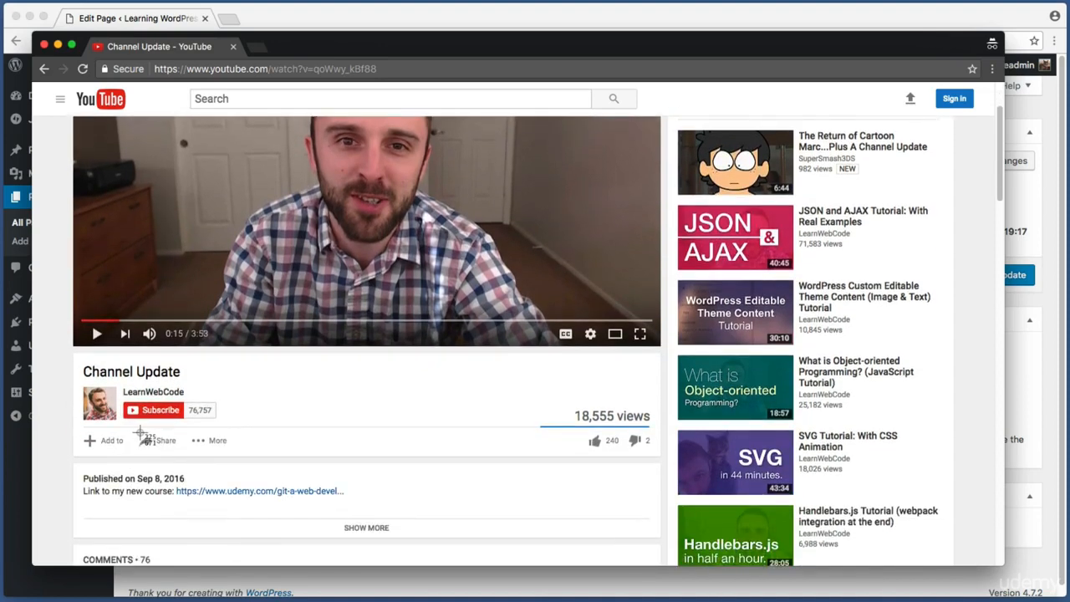
pyautogui.moveTo(140, 433); pyautogui.dragTo(182, 449)
pyautogui.click(157, 440)
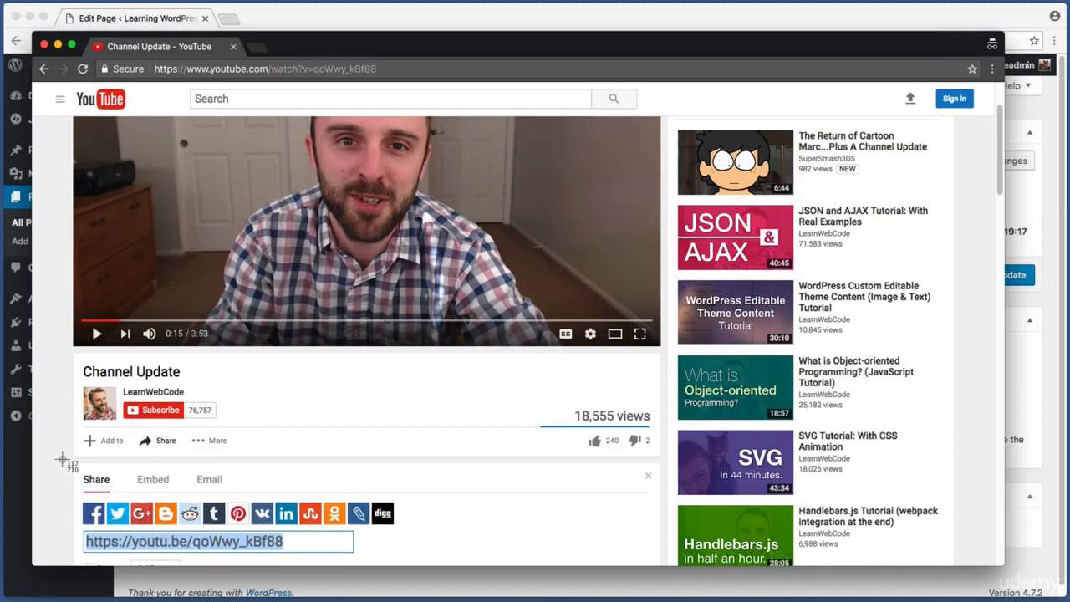
# Display the embed code of the Channel Update video and copy the whole iframe code
pyautogui.moveTo(63, 459); pyautogui.dragTo(240, 496)
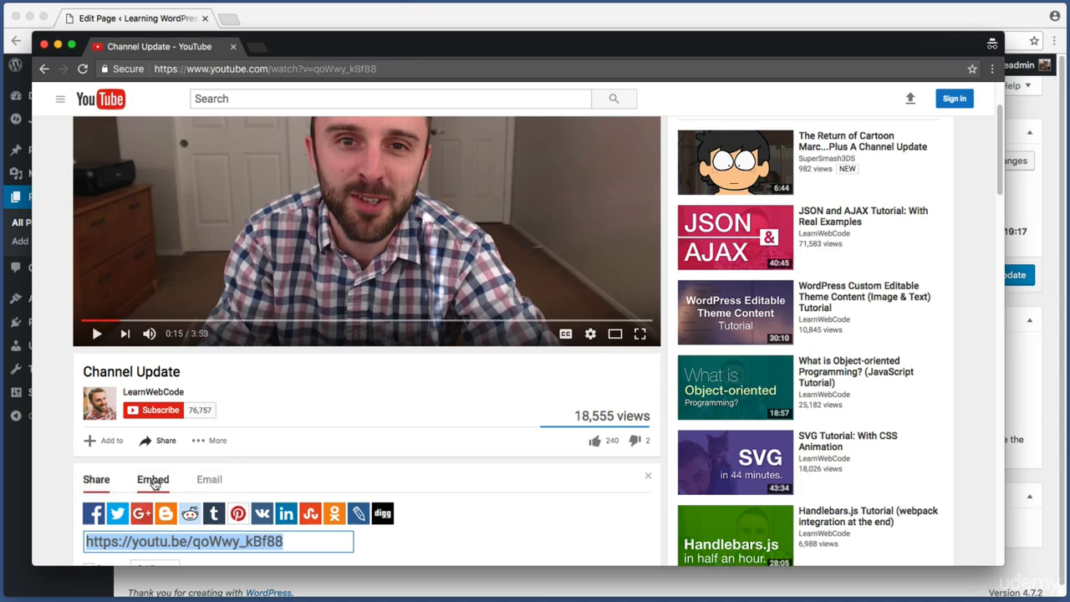
pyautogui.click(153, 482)
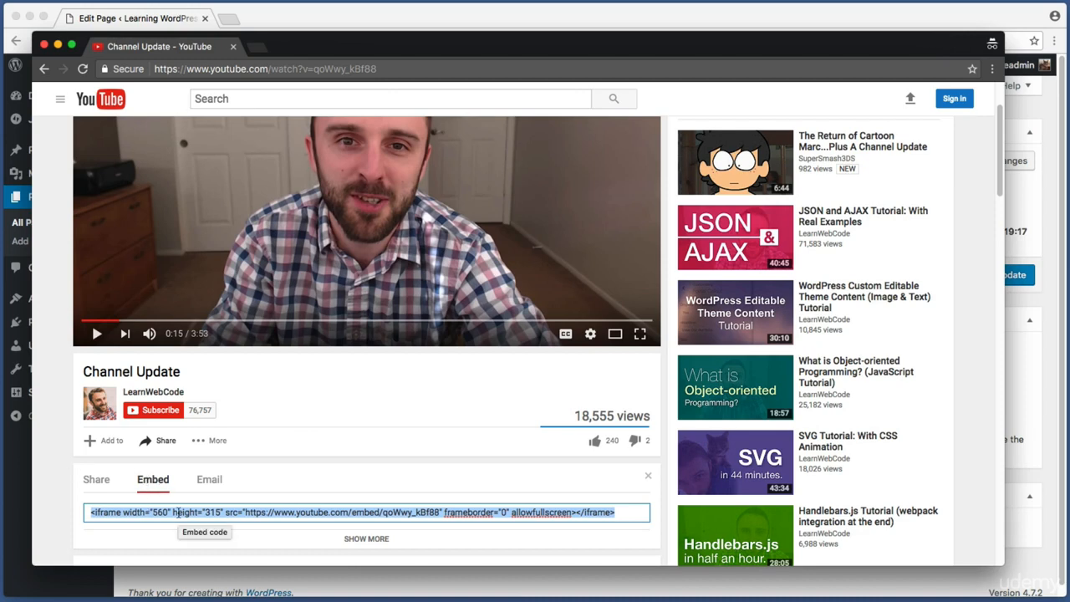
pyautogui.moveTo(633, 512); pyautogui.dragTo(81, 510)
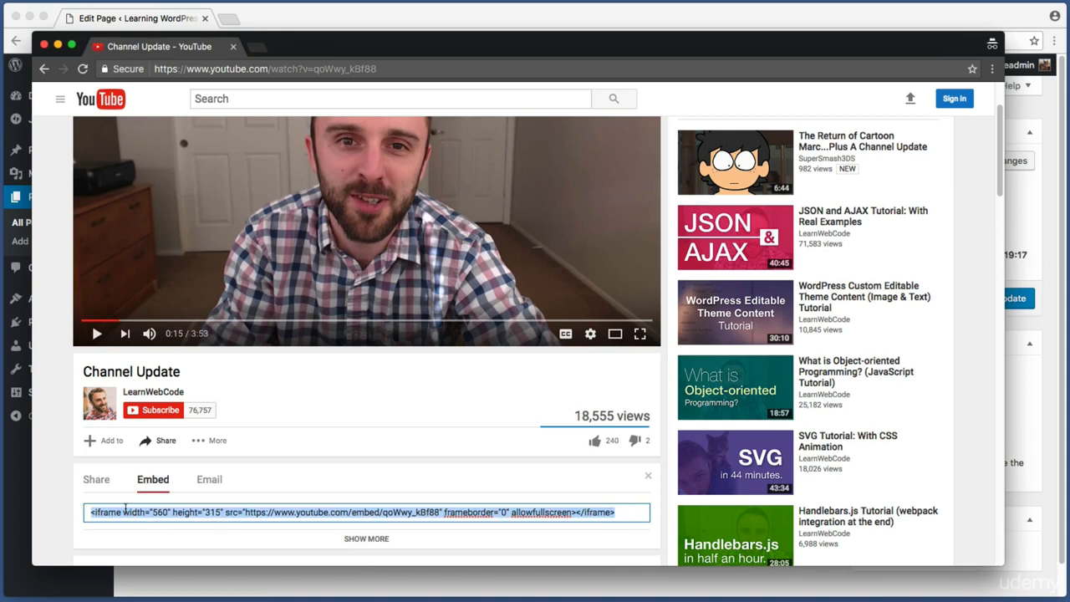
pyautogui.rightClick(126, 512)
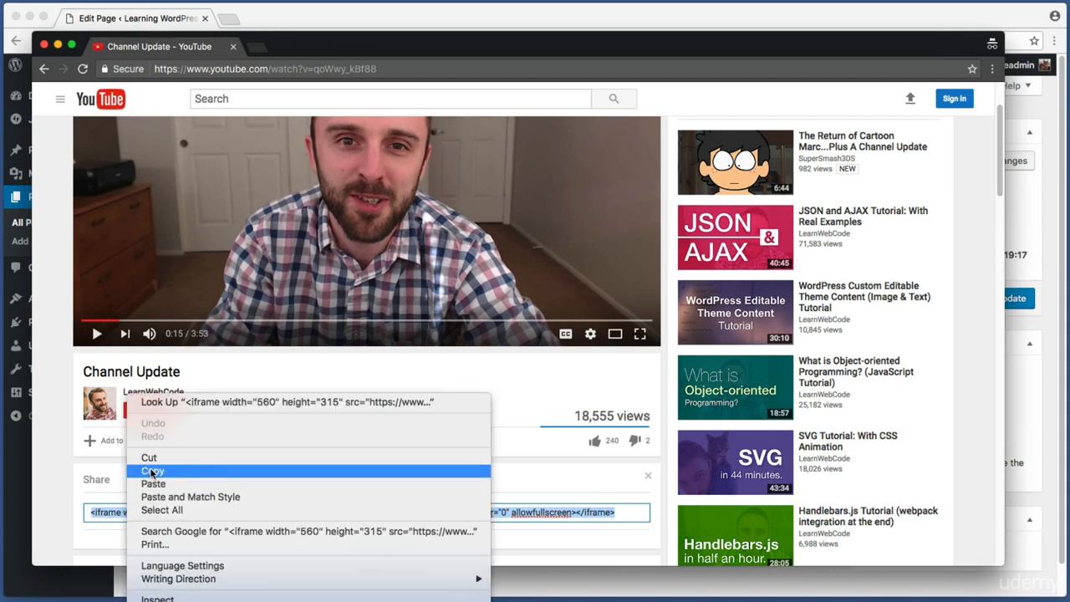
pyautogui.click(160, 472)
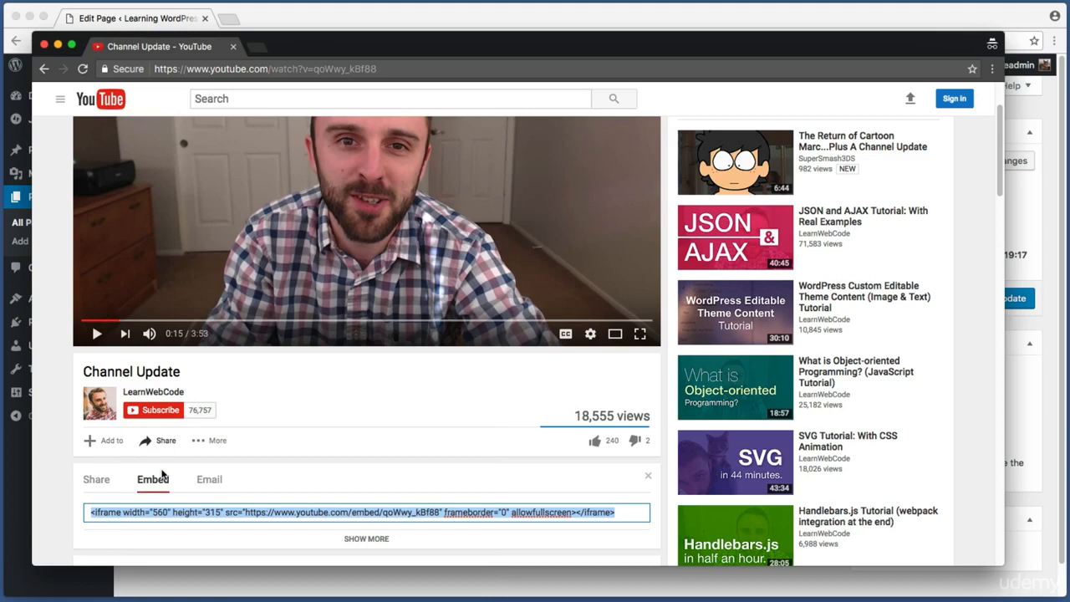
# Return to the WordPress page editor and show the About Us content in Text mode
pyautogui.press('super+grave')
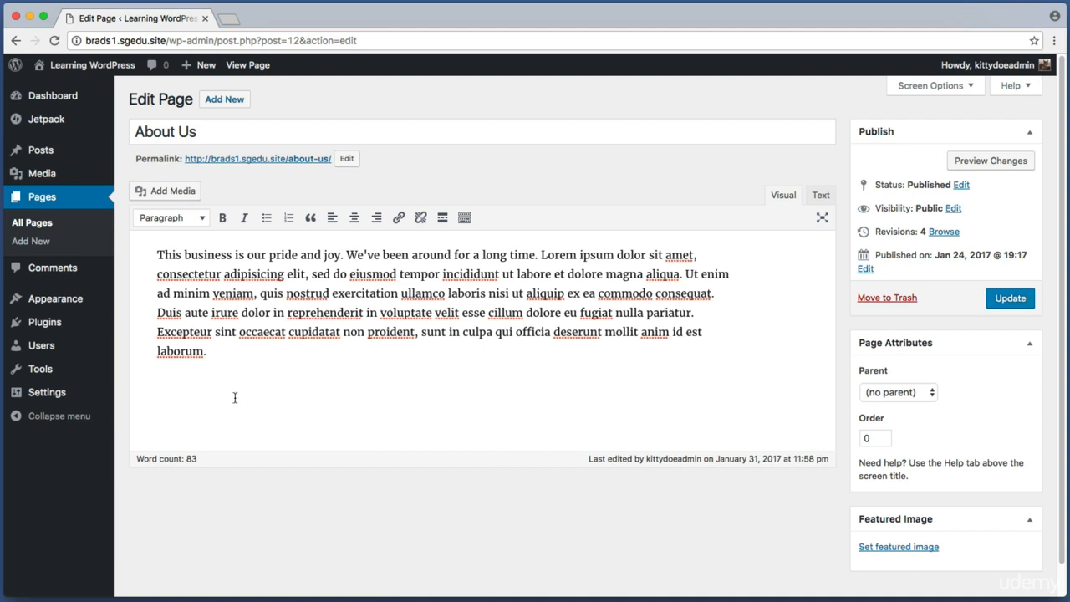
pyautogui.press('super+shift+4')
pyautogui.moveTo(754, 179); pyautogui.dragTo(841, 206)
pyautogui.press('super+a')
pyautogui.click(262, 406)
pyautogui.click(821, 197)
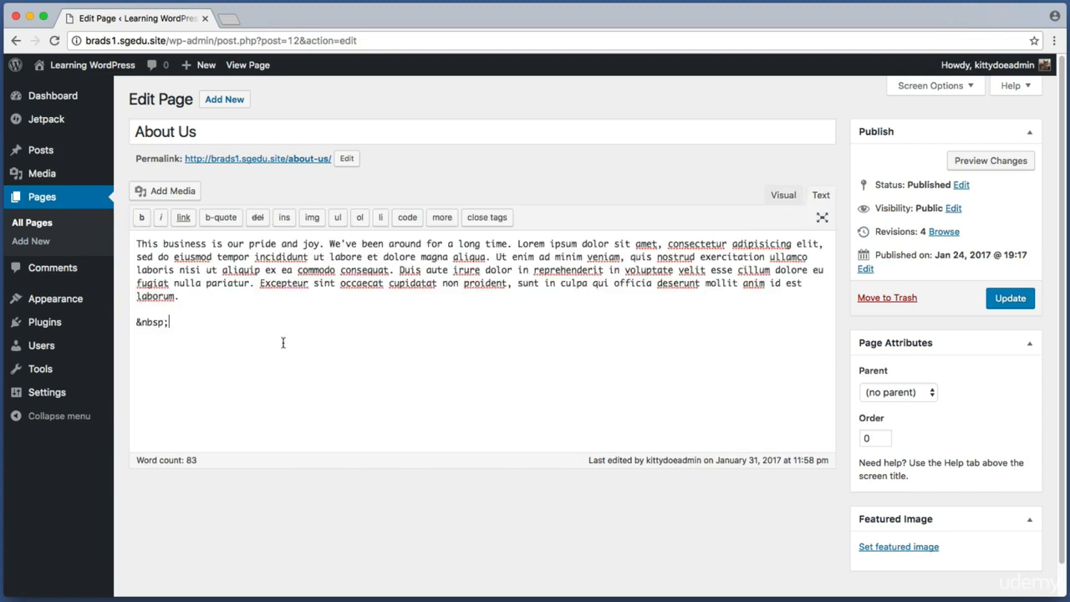
# Replace the &nbsp; line below the paragraph with the copied YouTube iframe embed code
pyautogui.click(226, 326)
pyautogui.press('BackSpace')
pyautogui.press('BackSpace')
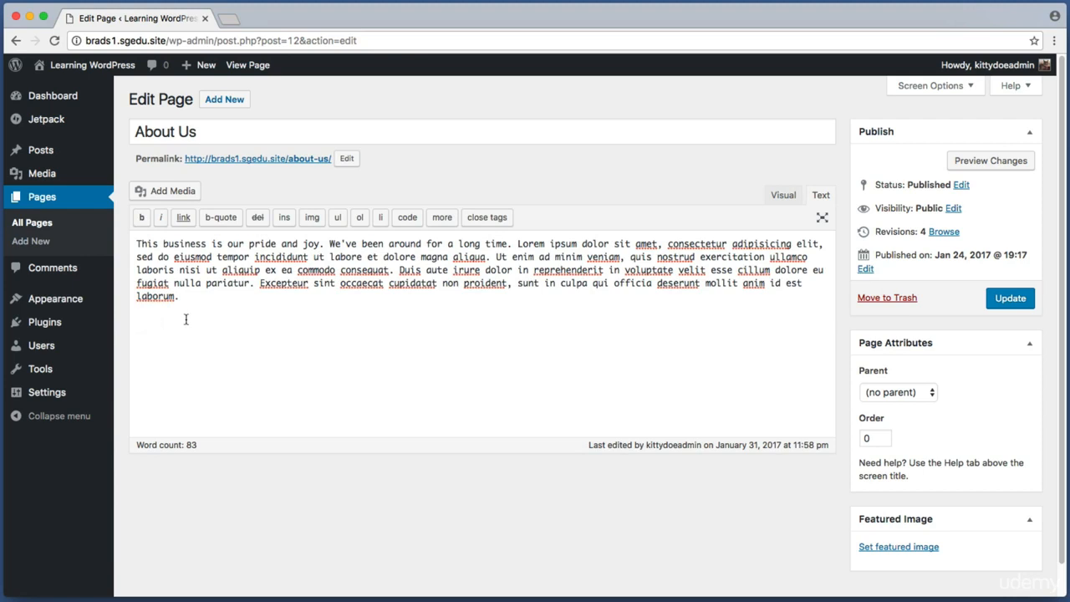
pyautogui.rightClick(149, 320)
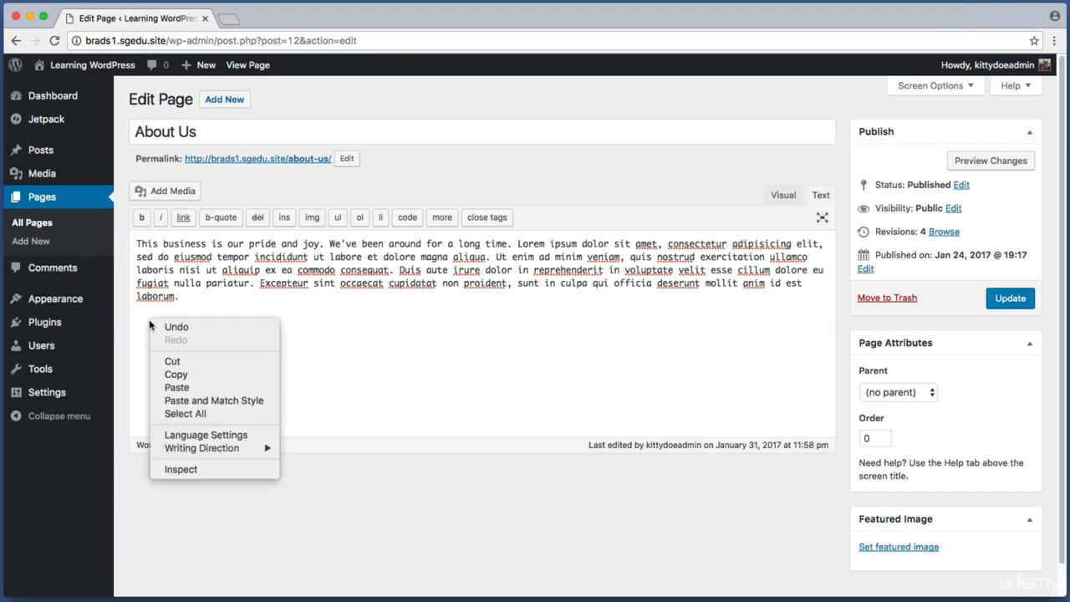
pyautogui.click(177, 388)
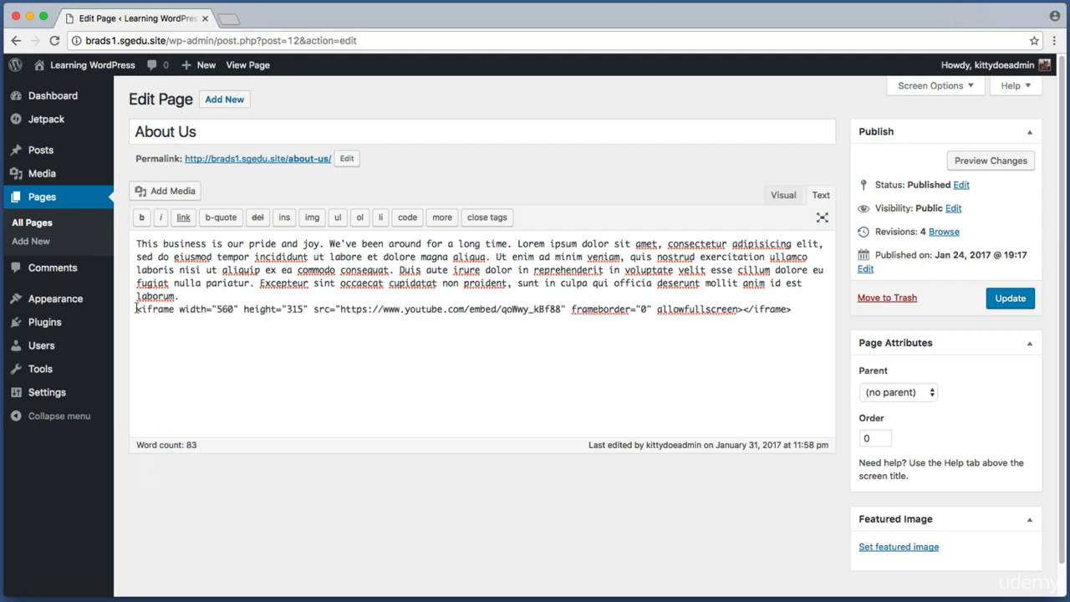
# Insert a blank line between the paragraph and the iframe embed code
pyautogui.moveTo(136, 310); pyautogui.dragTo(512, 318)
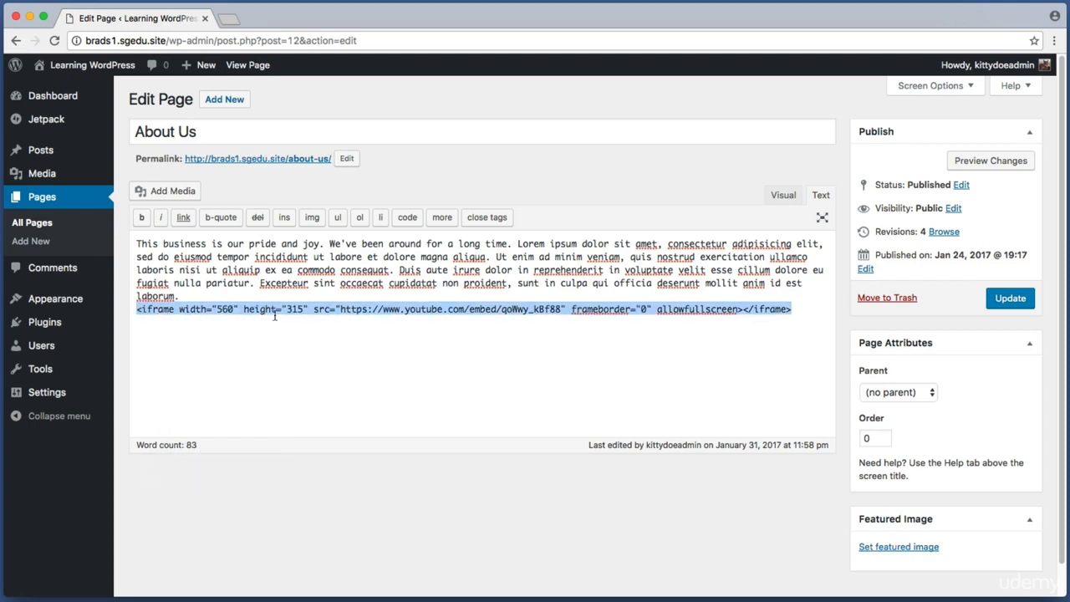
pyautogui.click(135, 310)
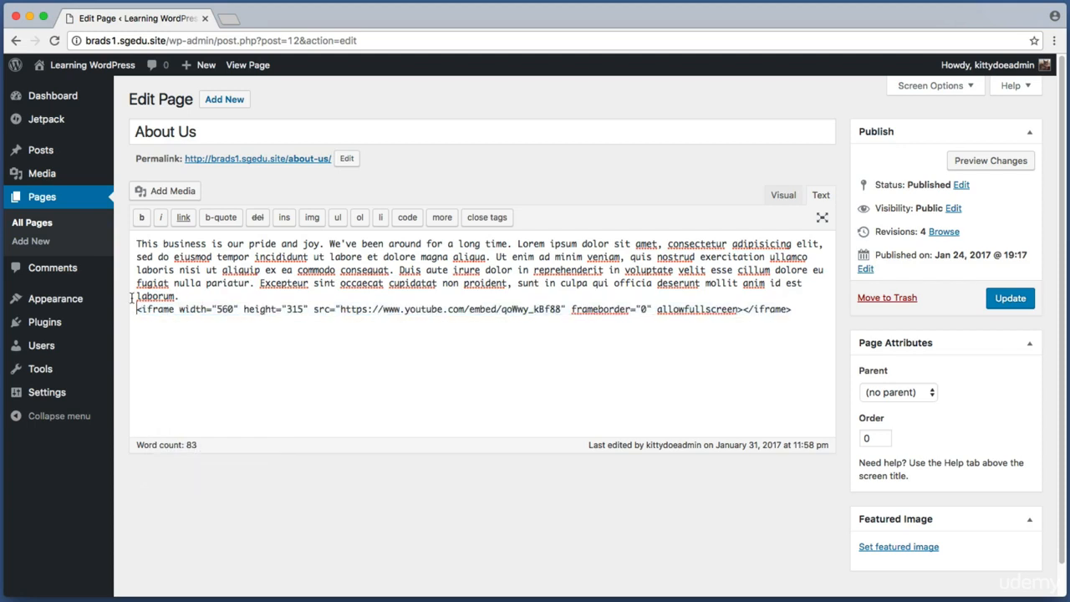
pyautogui.press('Return')
pyautogui.moveTo(201, 303); pyautogui.dragTo(151, 255)
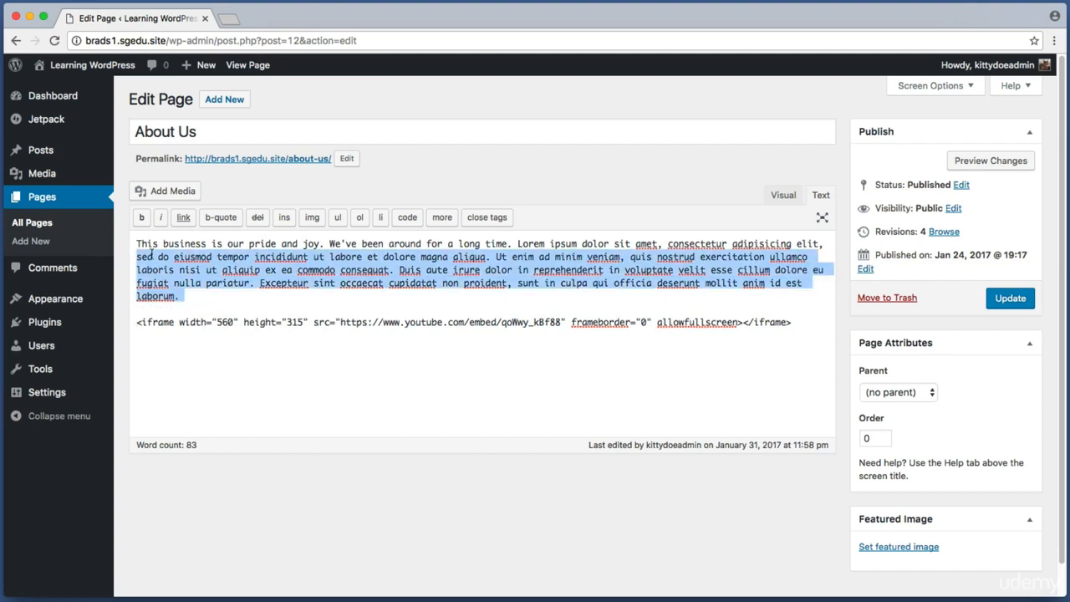
pyautogui.click(307, 319)
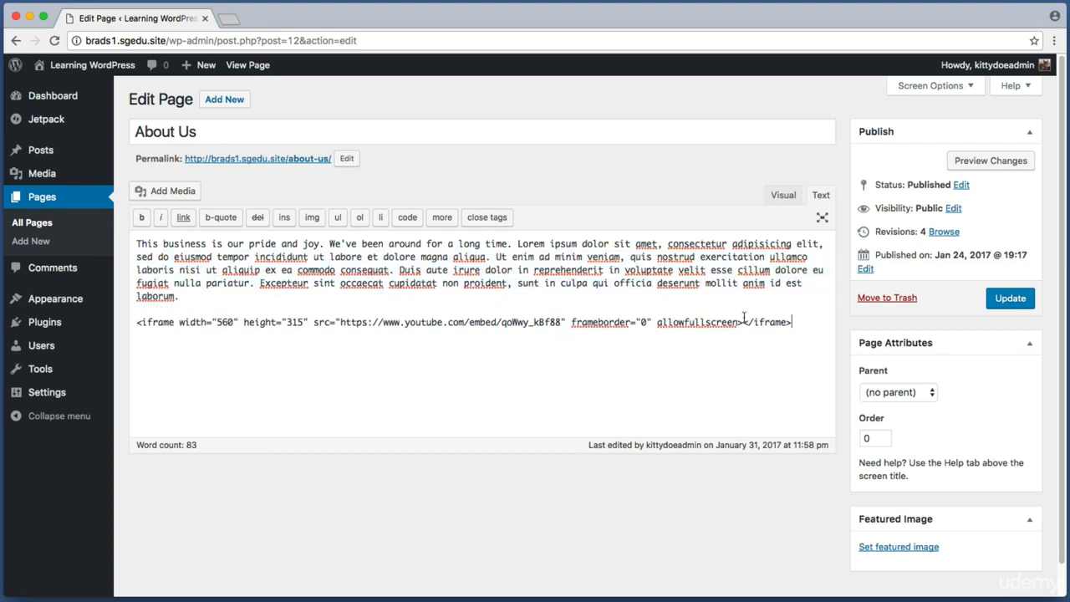
pyautogui.moveTo(792, 322); pyautogui.dragTo(340, 322)
pyautogui.click(421, 322)
# Switch the editor back to Visual mode and view the embedded video below the text
pyautogui.moveTo(760, 184); pyautogui.dragTo(795, 208)
pyautogui.click(781, 196)
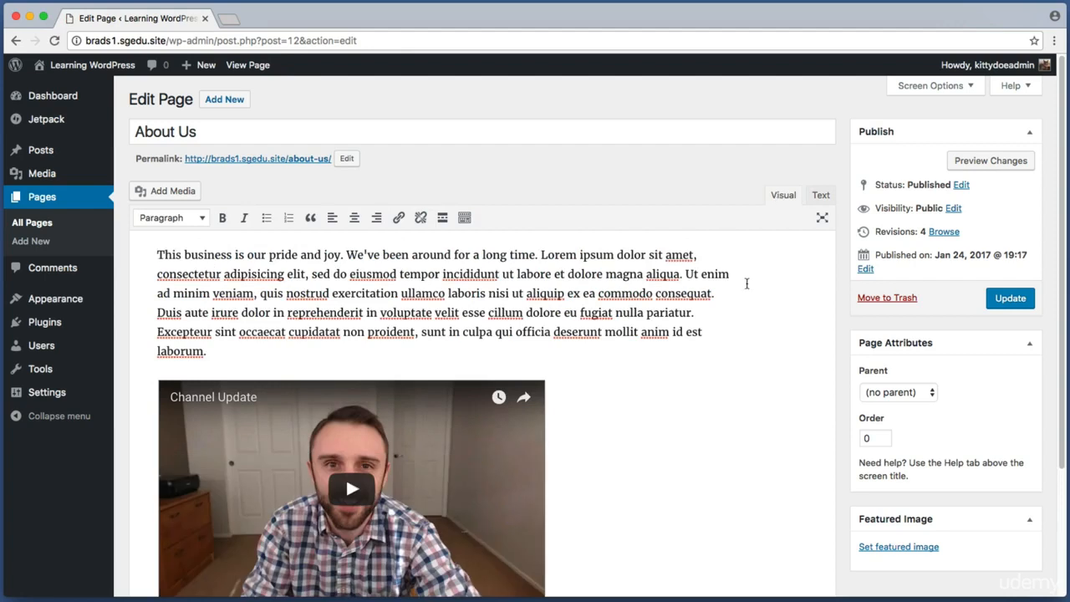
pyautogui.scroll(-1, 746, 283)
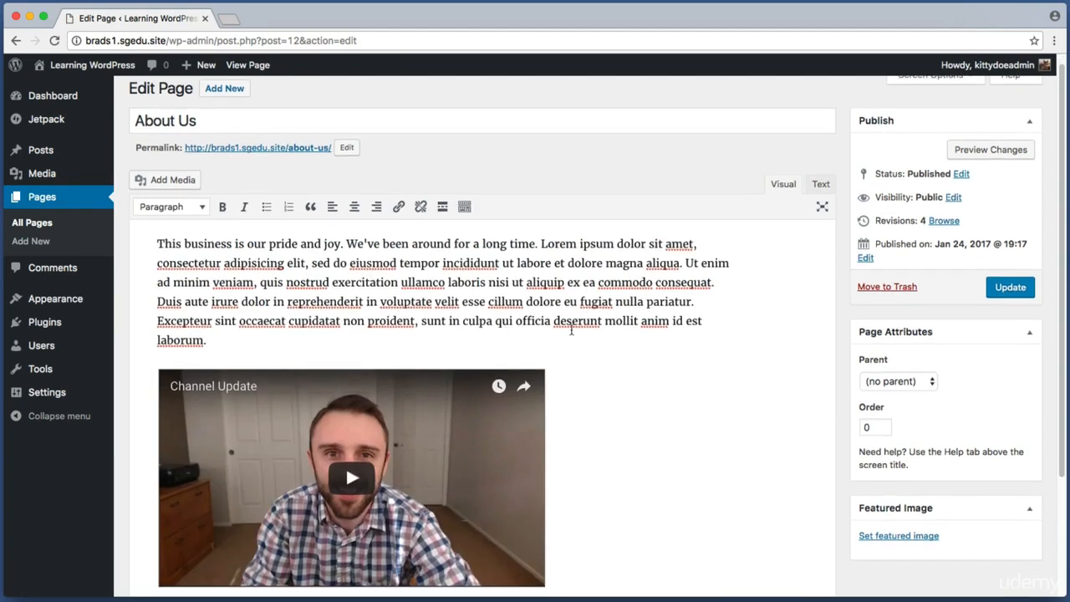
# Update the published About Us page with the new text and embedded video
pyautogui.press('super+shift+4')
pyautogui.moveTo(970, 272); pyautogui.dragTo(1044, 306)
pyautogui.click(1025, 293)
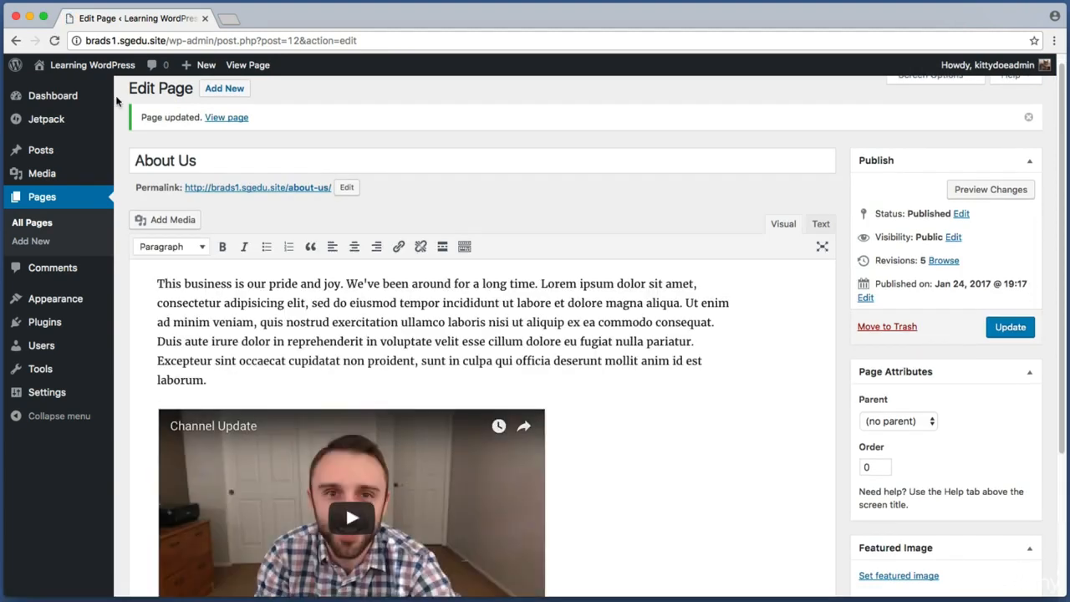
# View the published About Us page and check the paragraph and the embedded video below it
pyautogui.press('super+shift+4')
pyautogui.moveTo(120, 102); pyautogui.dragTo(296, 134)
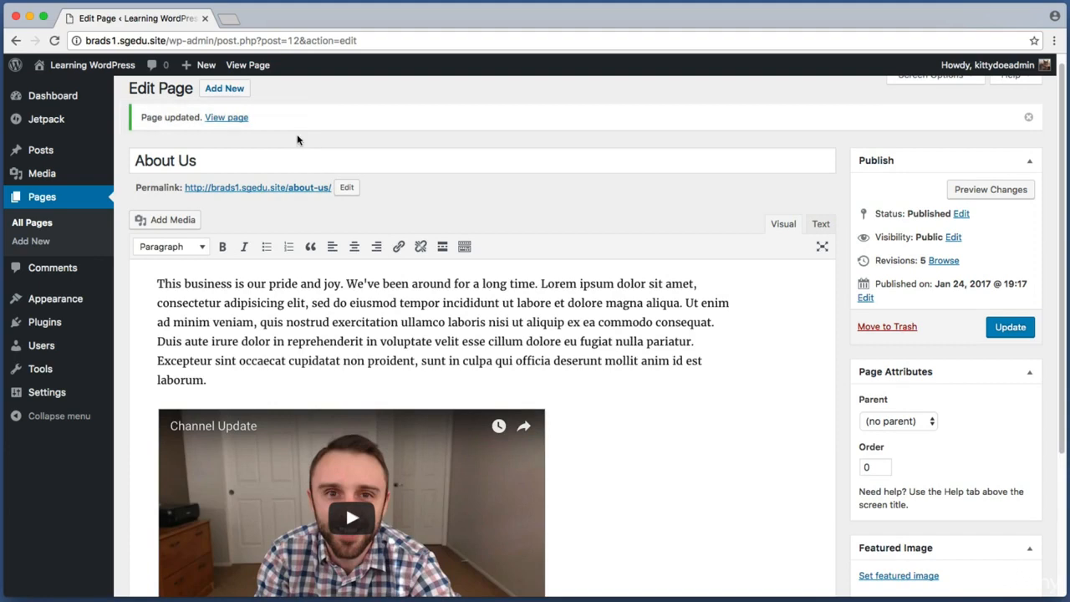
pyautogui.click(230, 119)
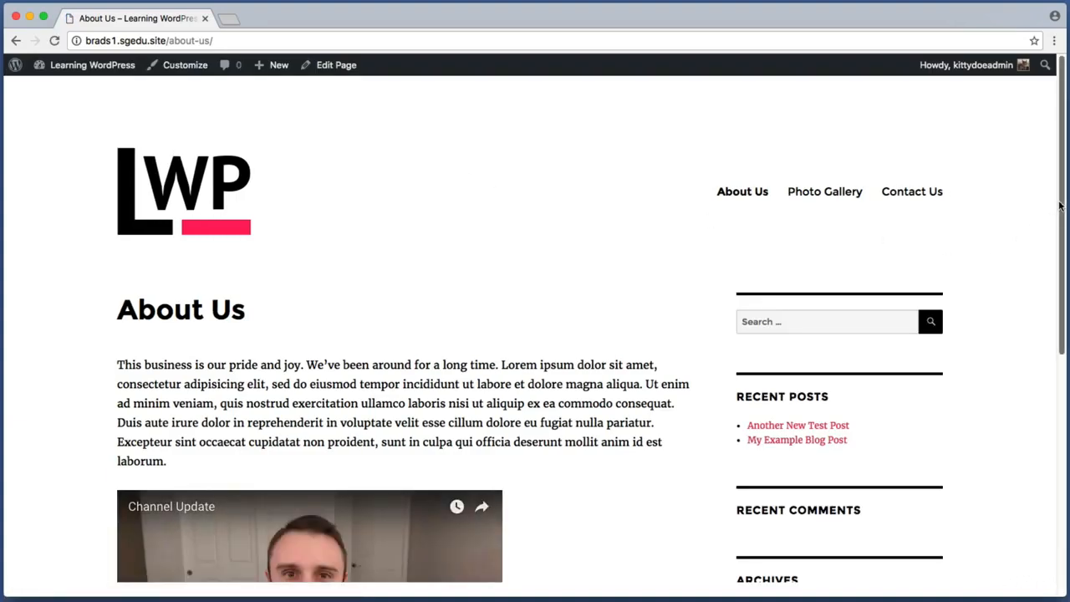
pyautogui.moveTo(1059, 206); pyautogui.dragTo(1066, 316)
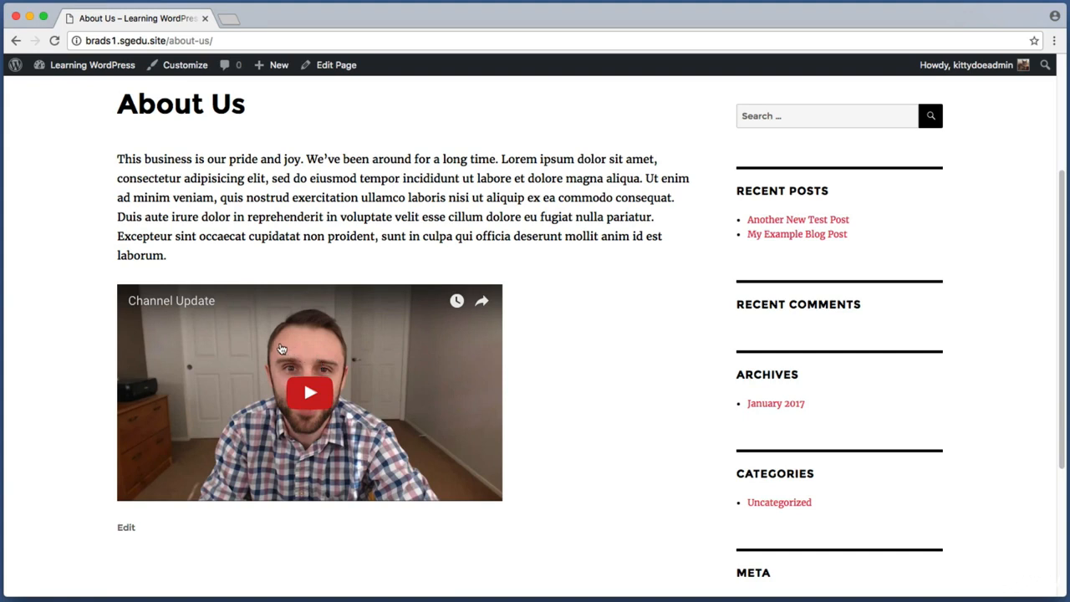
pyautogui.moveTo(208, 159); pyautogui.dragTo(552, 224)
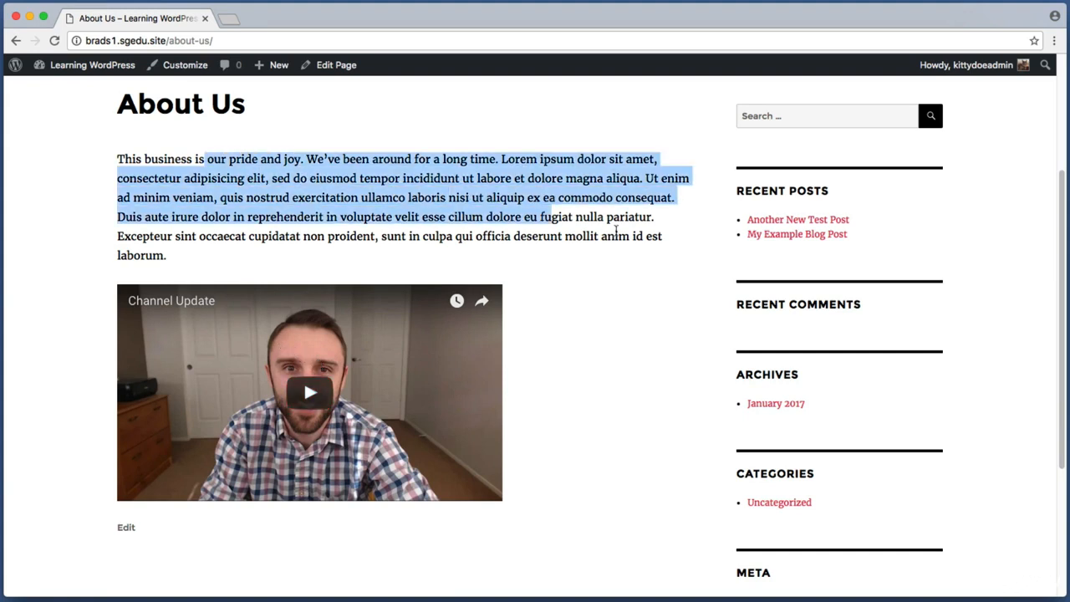
pyautogui.click(616, 231)
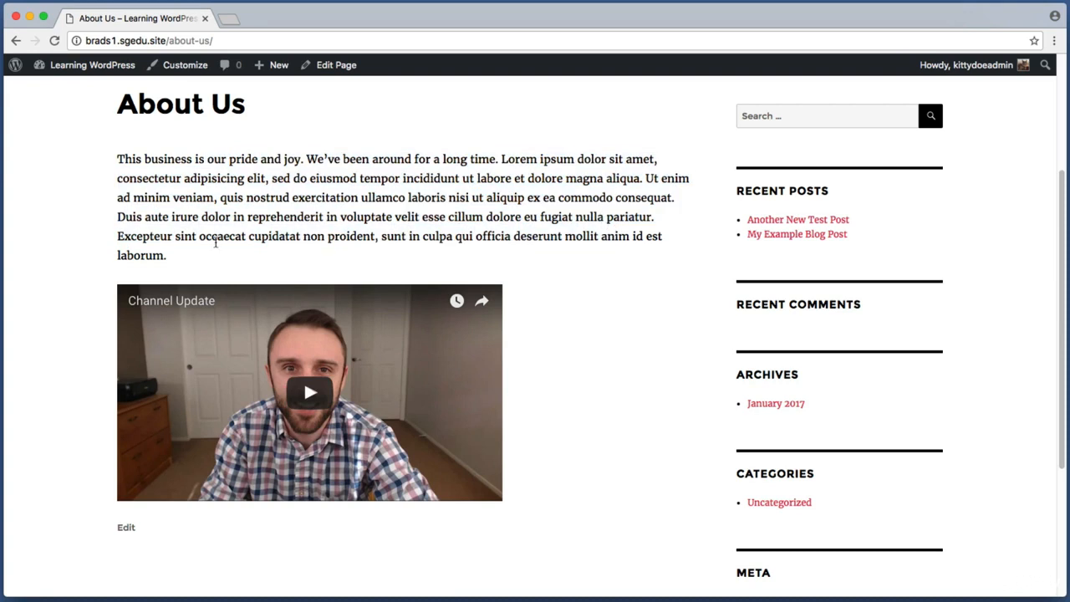
pyautogui.press('super+shift+4')
pyautogui.moveTo(121, 290); pyautogui.dragTo(229, 315)
# Switch to the YouTube window and expand the additional embed options for the Channel Update video
pyautogui.press('super+grave')
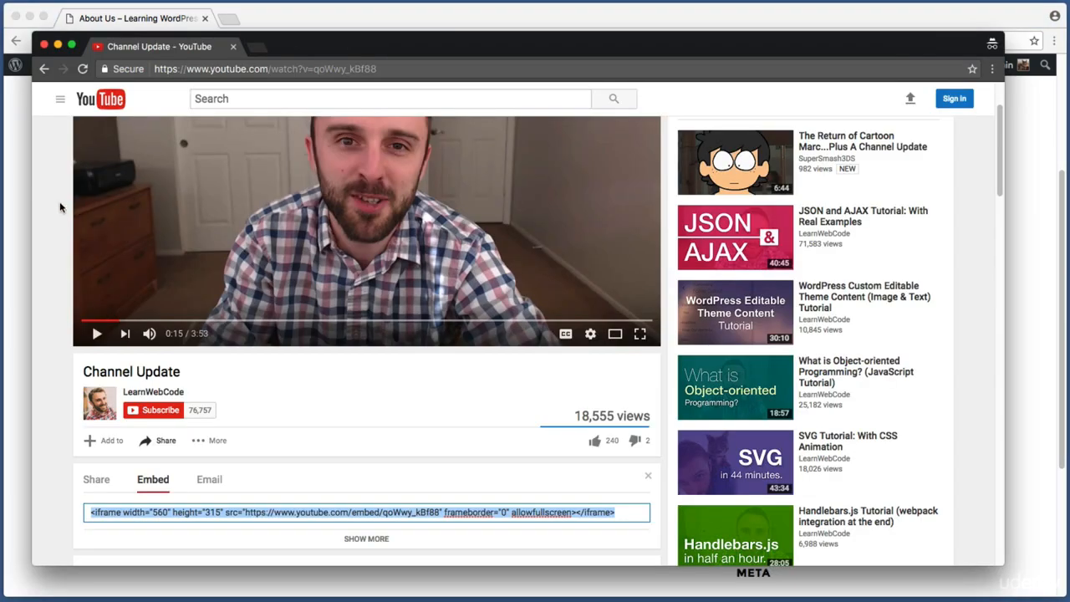
pyautogui.press('super+shift+4')
pyautogui.moveTo(138, 426); pyautogui.dragTo(177, 497)
pyautogui.press('super+shift+4')
pyautogui.scroll(-2, 224, 483)
pyautogui.press('super+shift+4')
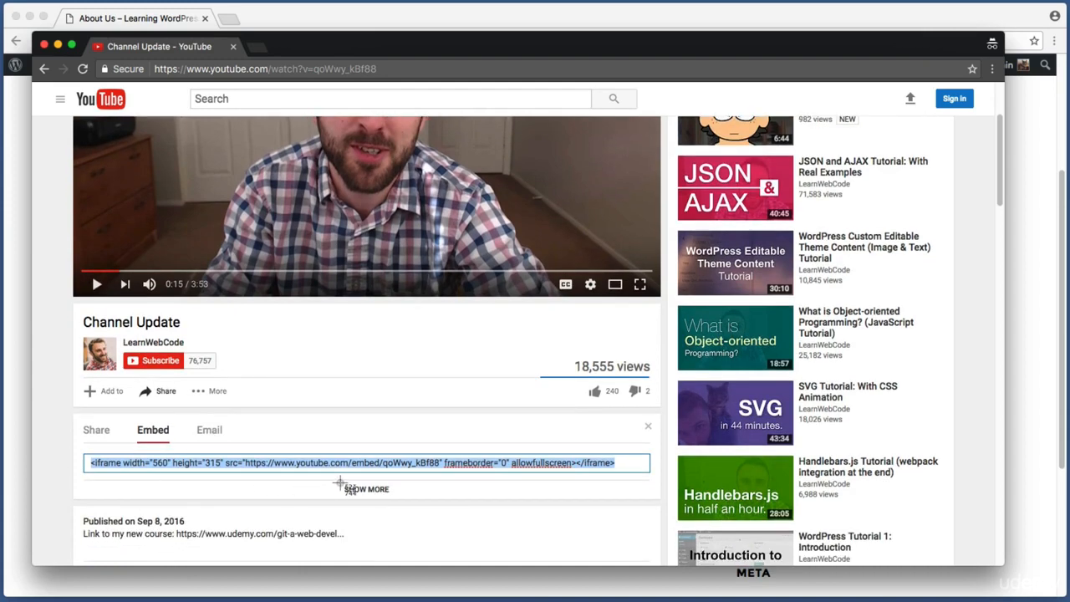
pyautogui.moveTo(345, 483); pyautogui.dragTo(401, 496)
pyautogui.click(358, 489)
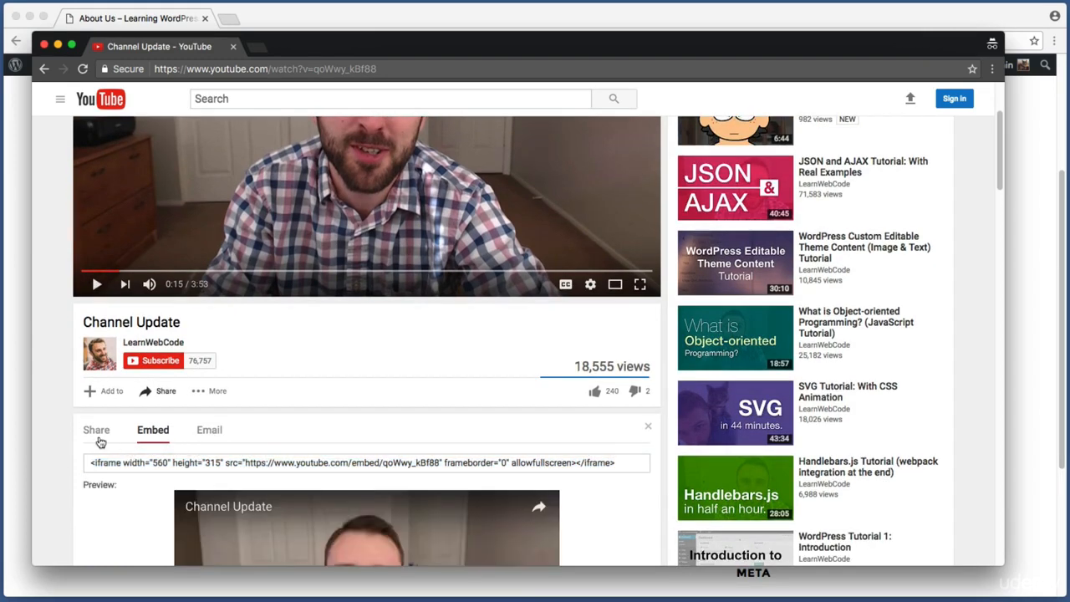
# Set the embedded video's size to 640 × 360
pyautogui.scroll(-5, 57, 430)
pyautogui.scroll(-2, 57, 430)
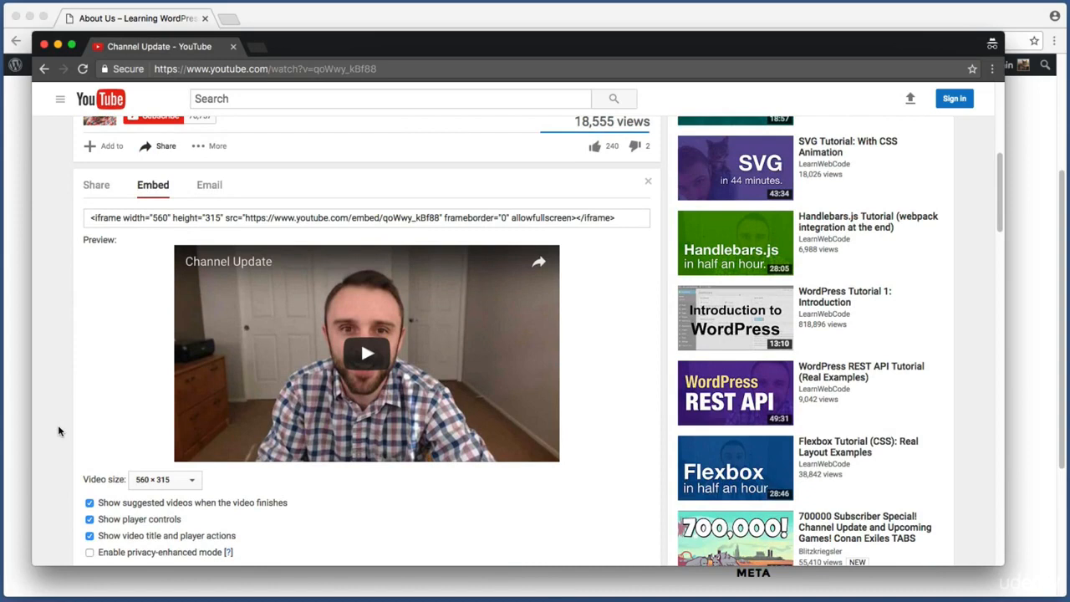
pyautogui.press('super+shift+4')
pyautogui.moveTo(75, 464); pyautogui.dragTo(208, 485)
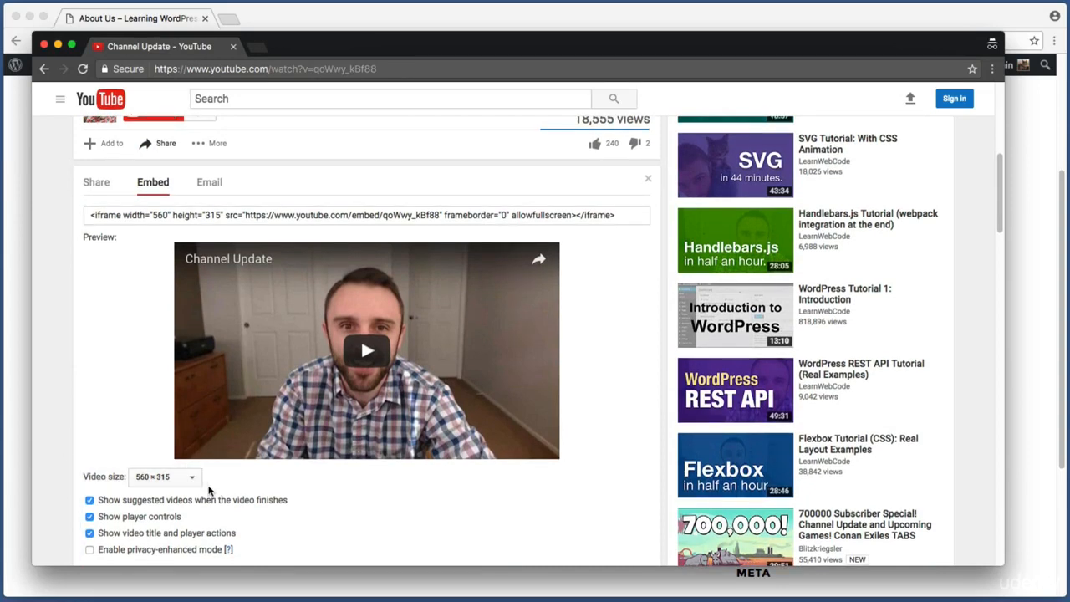
pyautogui.click(152, 477)
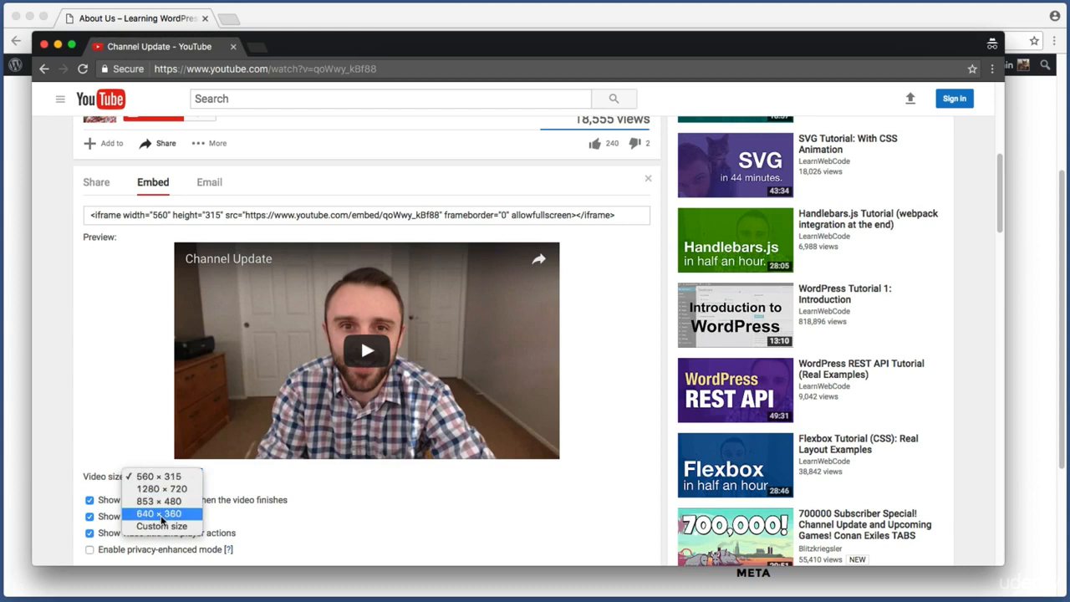
pyautogui.click(162, 515)
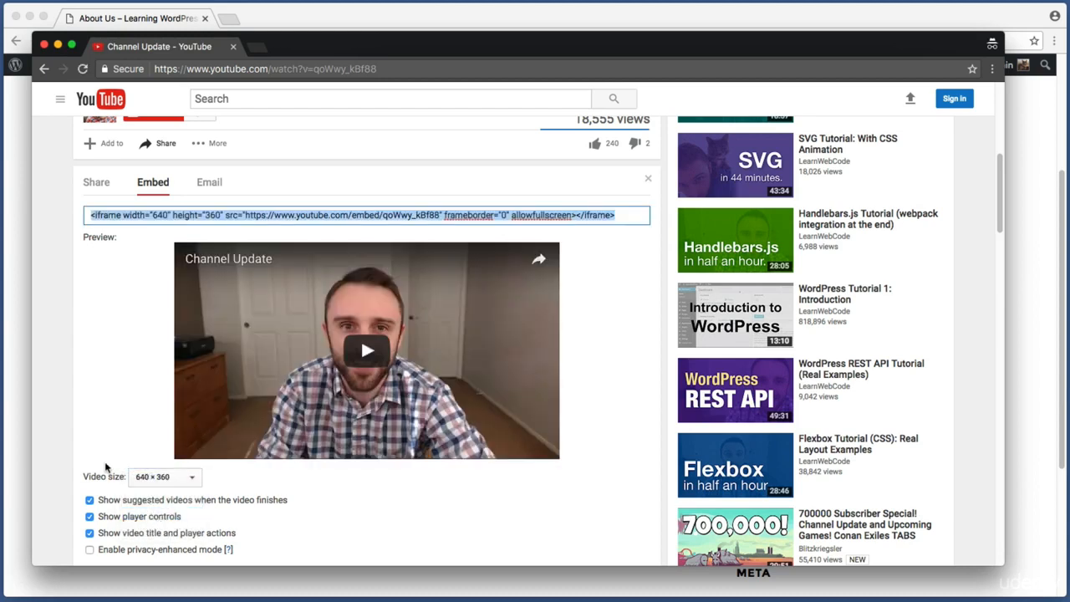
# Turn off suggested videos at the end, player controls, and the video title and player actions for the embed
pyautogui.press('super+shift+4')
pyautogui.moveTo(71, 488); pyautogui.dragTo(282, 563)
pyautogui.click(90, 501)
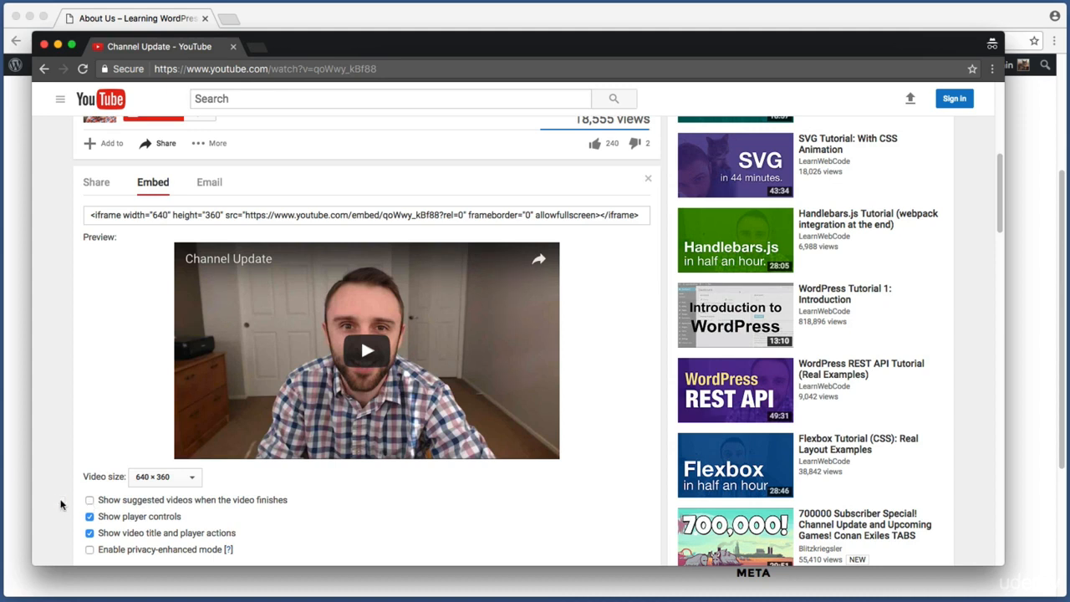
pyautogui.press('super+shift+4')
pyautogui.moveTo(76, 502); pyautogui.dragTo(194, 525)
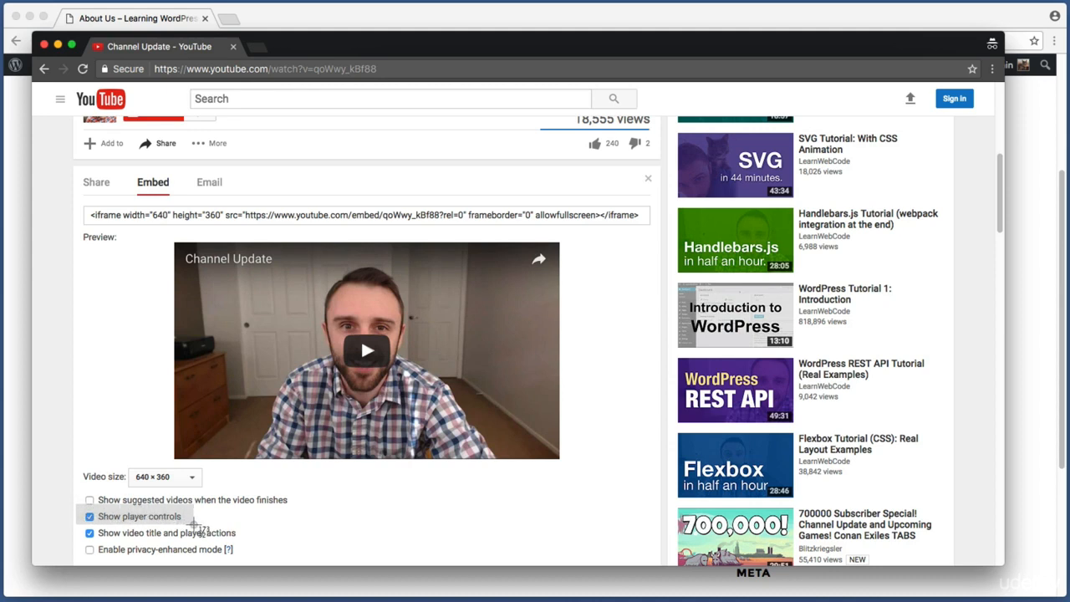
pyautogui.moveTo(194, 525); pyautogui.dragTo(194, 525)
pyautogui.click(89, 518)
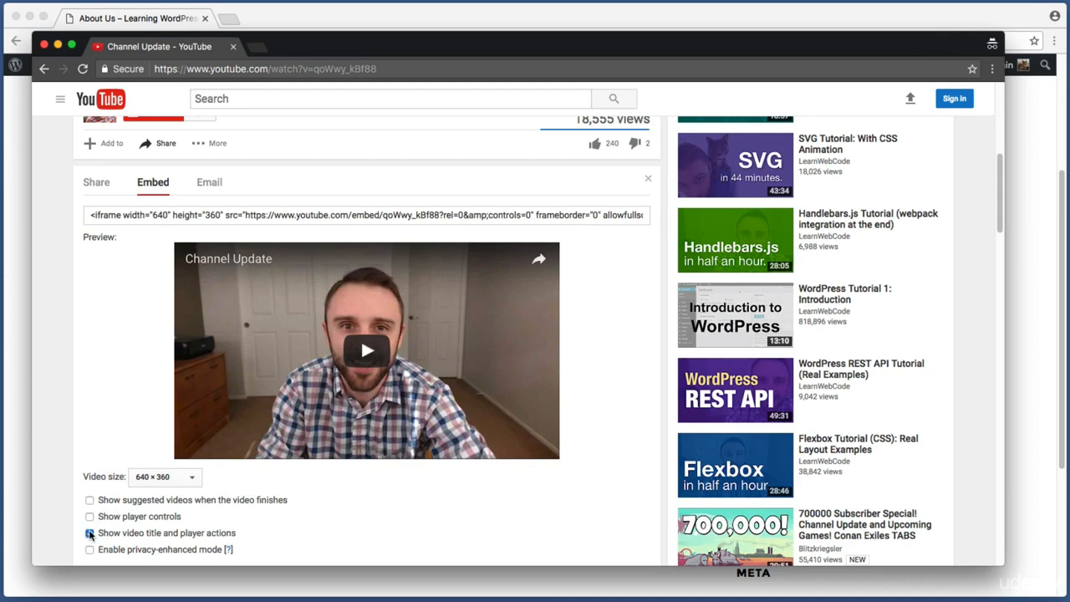
pyautogui.click(90, 533)
pyautogui.scroll(-1, 38, 508)
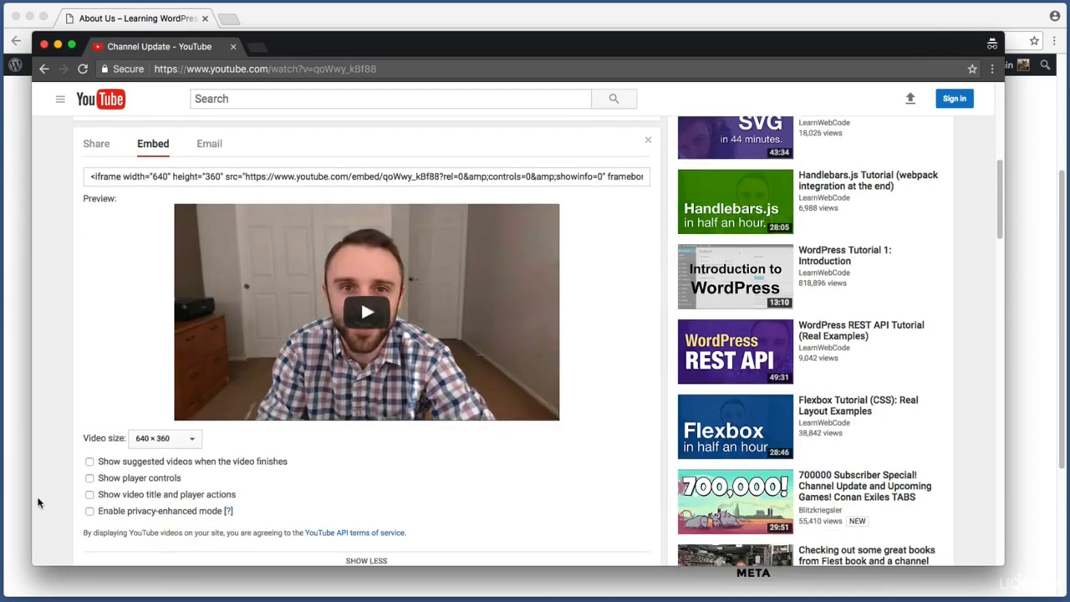
# Copy the customized iframe embed code for the Channel Update video
pyautogui.scroll(1, 38, 502)
pyautogui.click(404, 194)
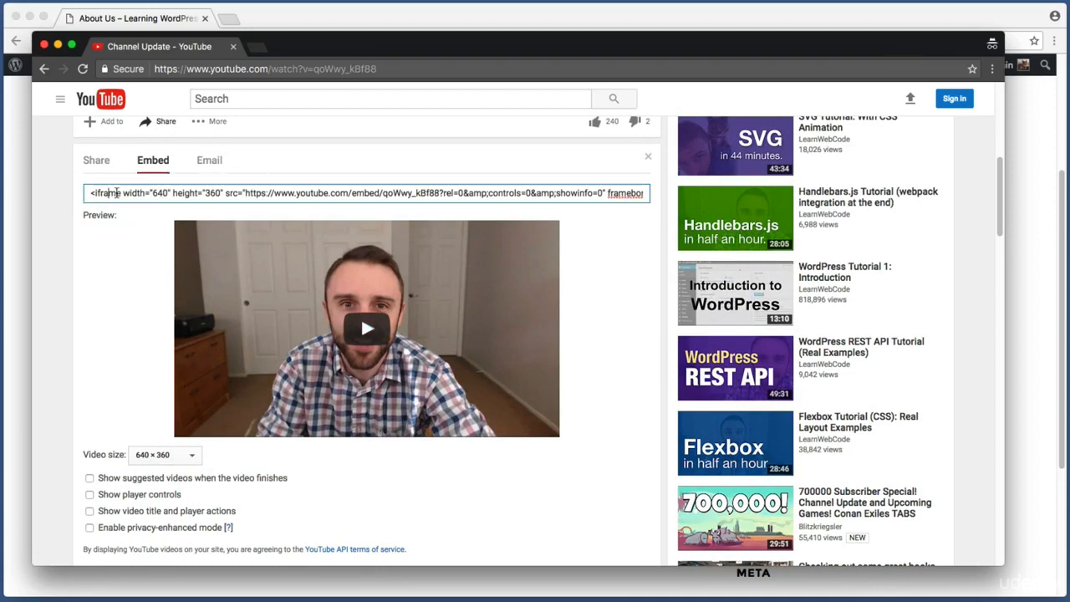
pyautogui.click(141, 194)
pyautogui.rightClick(141, 193)
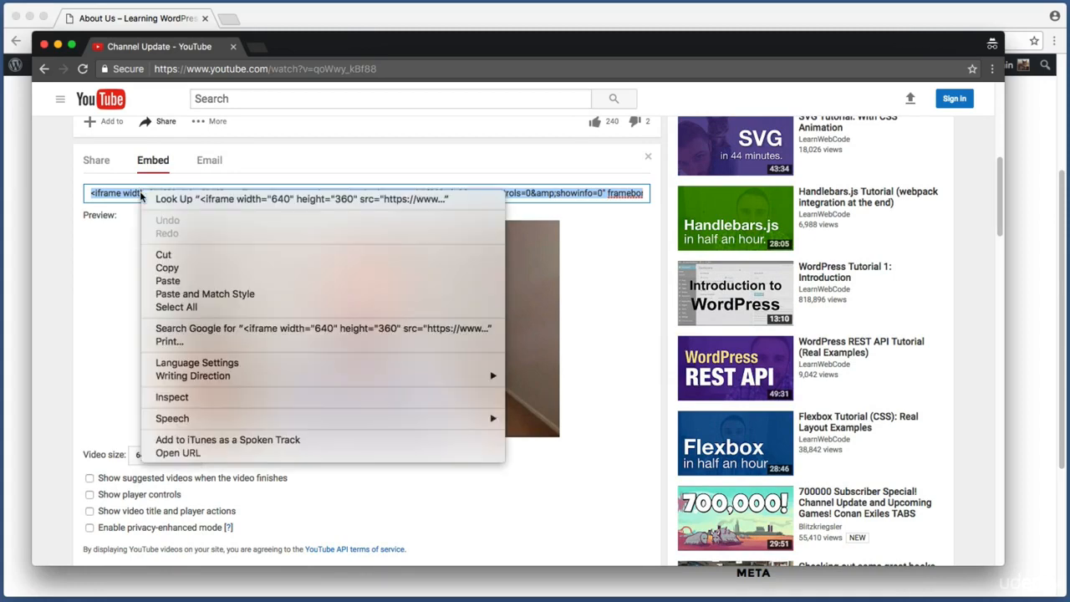
pyautogui.click(202, 269)
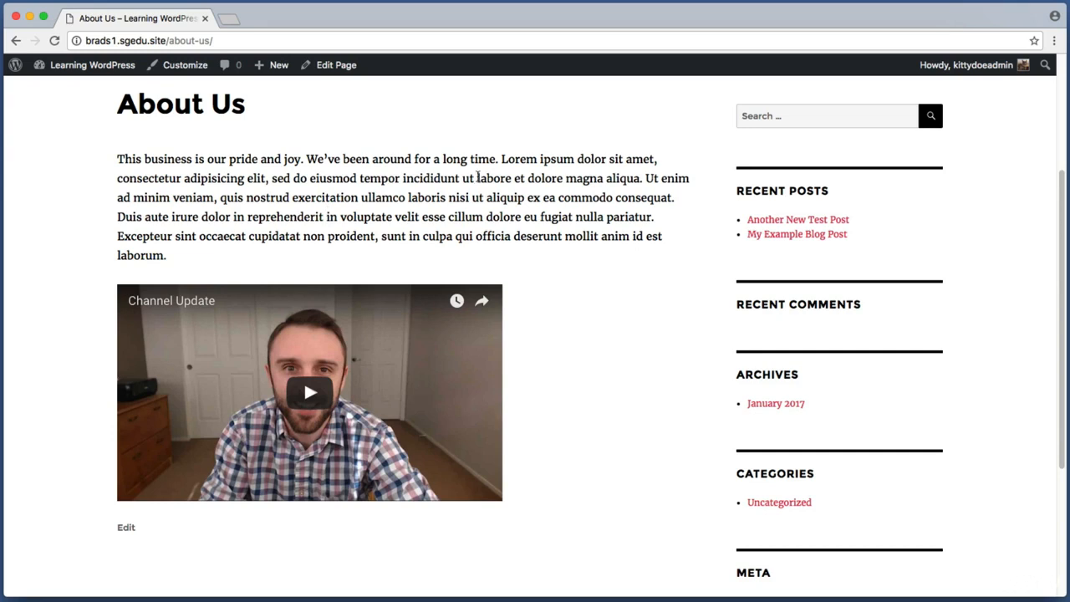
# Switch back to the WordPress site's About Us page and open it for editing in Text mode
pyautogui.press('super+shift+4')
pyautogui.moveTo(314, 93); pyautogui.dragTo(360, 54)
pyautogui.click(346, 66)
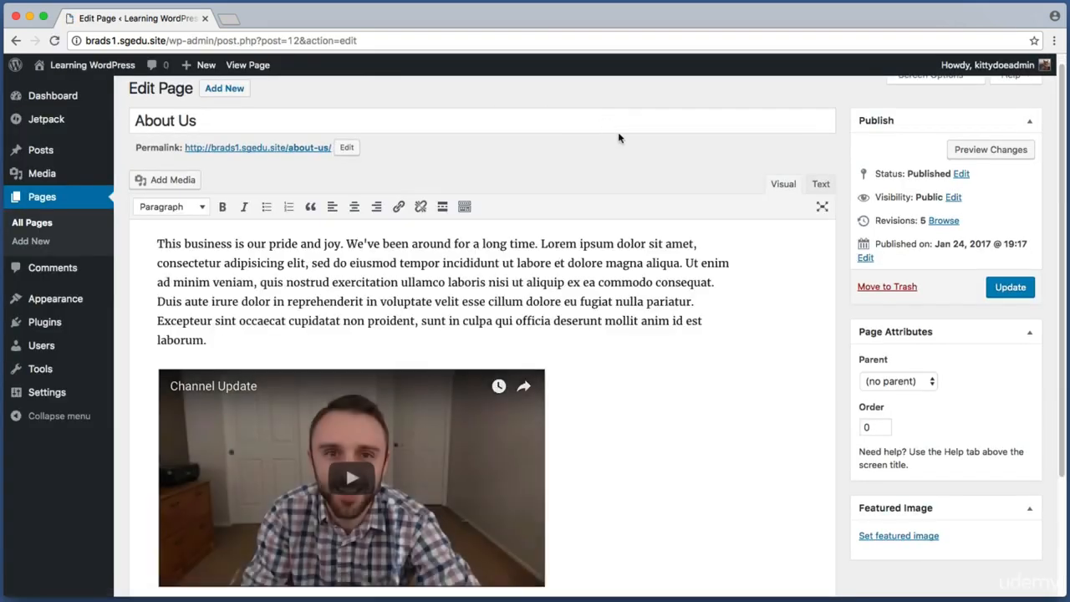
pyautogui.press('super+shift+4')
pyautogui.moveTo(148, 353); pyautogui.dragTo(586, 531)
pyautogui.press('super+shift+4')
pyautogui.moveTo(736, 172); pyautogui.dragTo(822, 210)
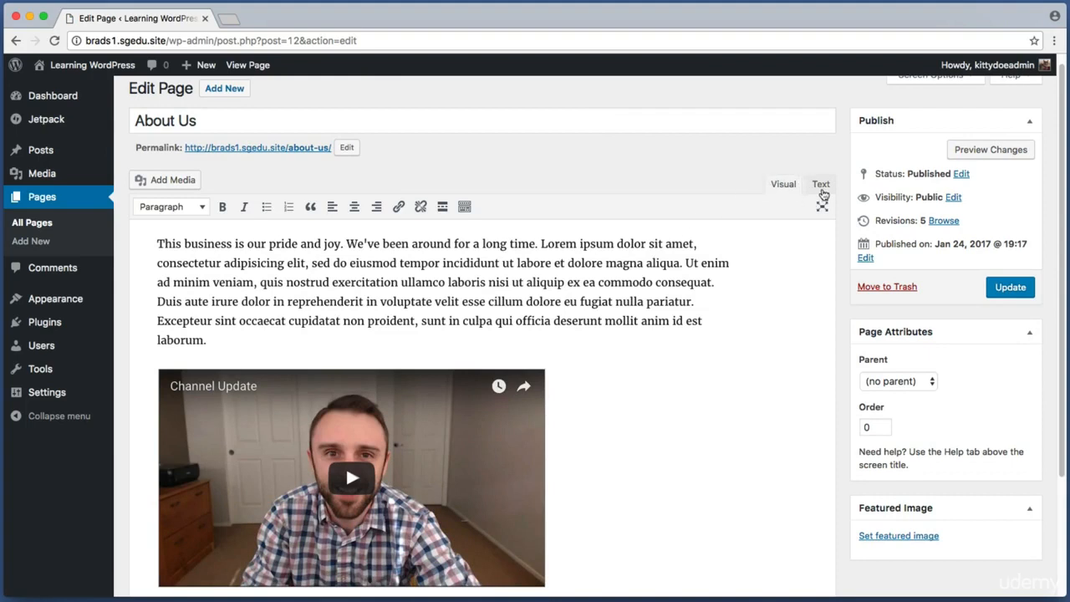
pyautogui.click(821, 185)
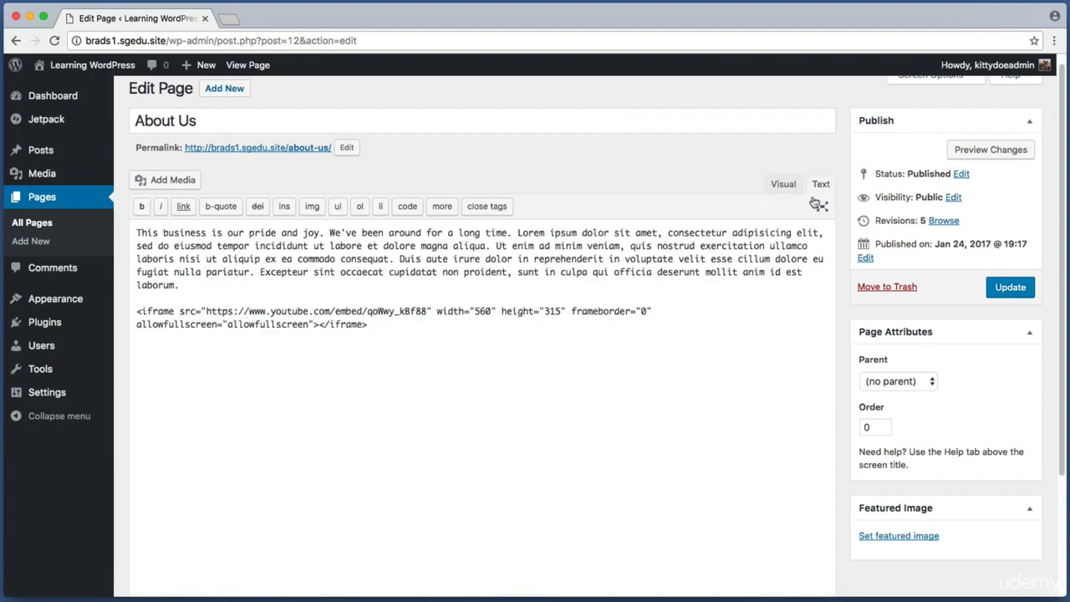
# Replace the old iframe code with the copied embed code, separated from the paragraph by a blank line, and update the page
pyautogui.moveTo(390, 326); pyautogui.dragTo(169, 305)
pyautogui.press('BackSpace')
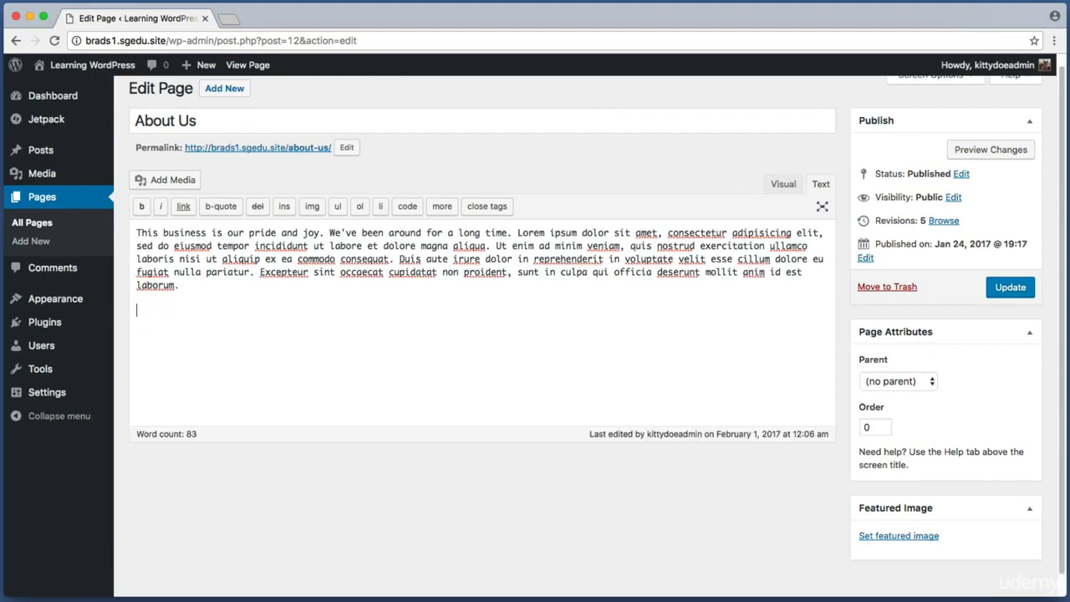
pyautogui.rightClick(165, 309)
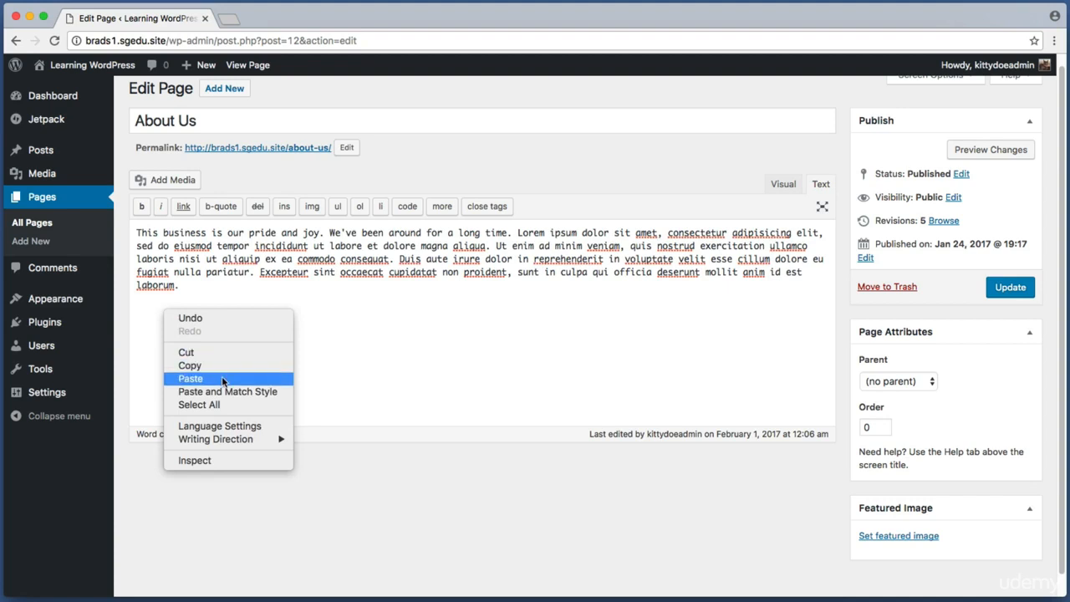
pyautogui.click(191, 379)
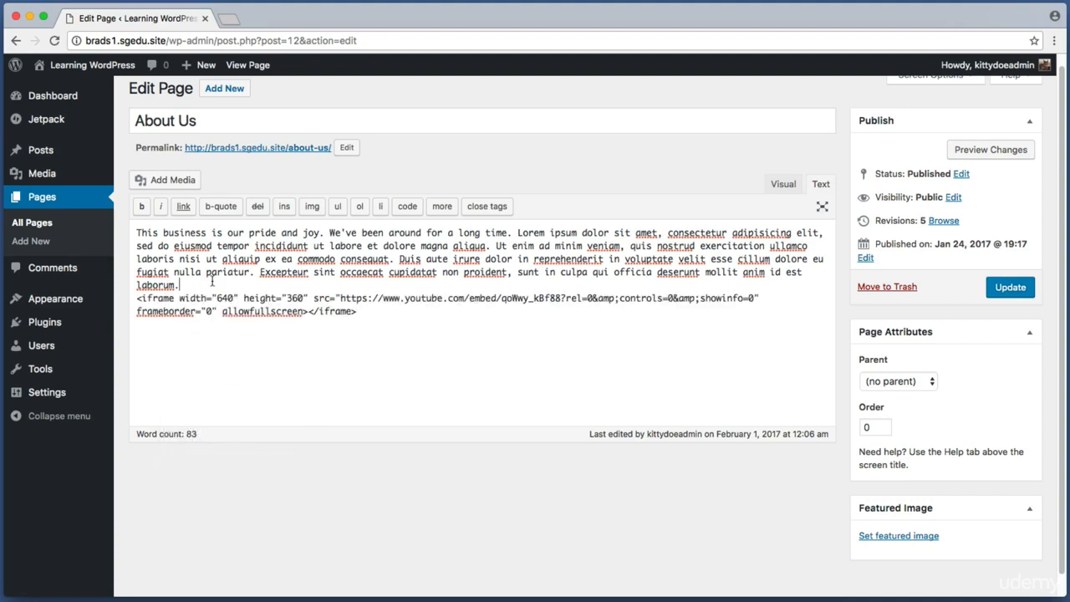
pyautogui.press('Return')
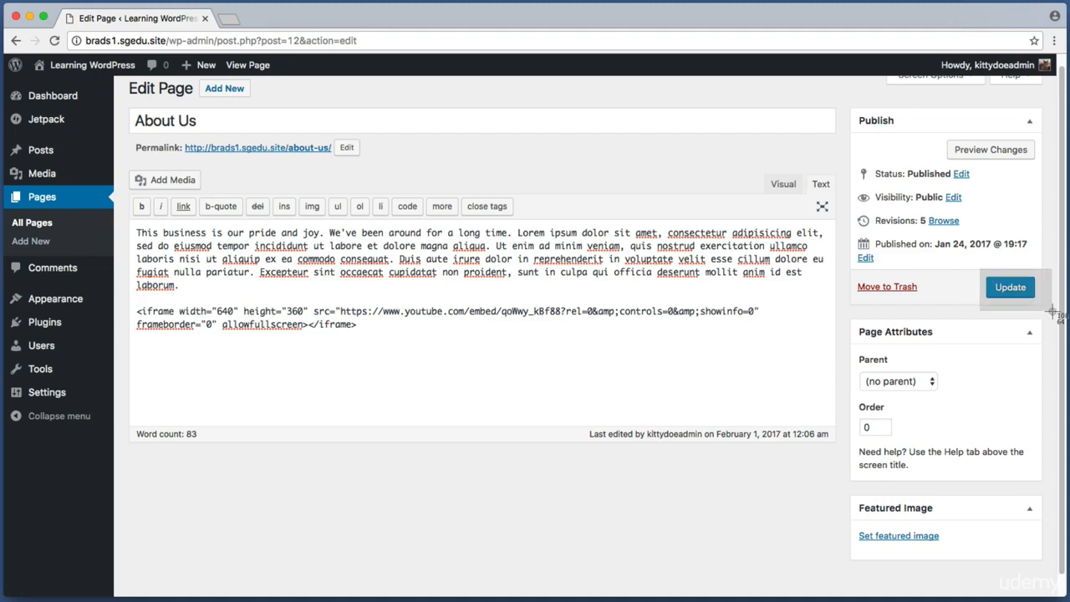
pyautogui.click(1021, 291)
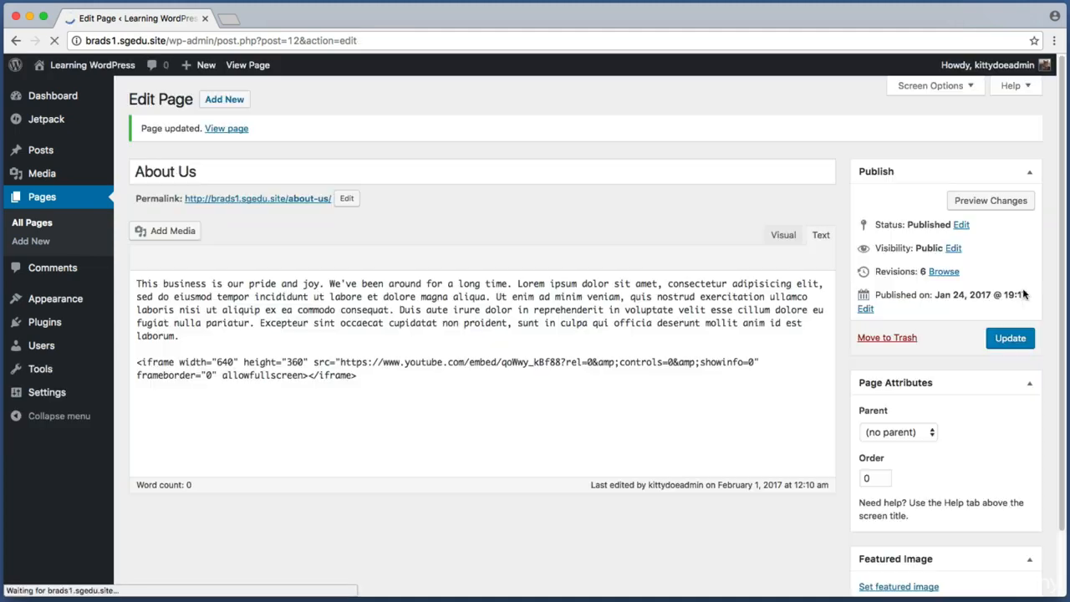
# View the published About Us page and examine the resized video's title area, lower edge and surroundings
pyautogui.press('super+shift+4')
pyautogui.moveTo(126, 113); pyautogui.dragTo(270, 148)
pyautogui.click(226, 129)
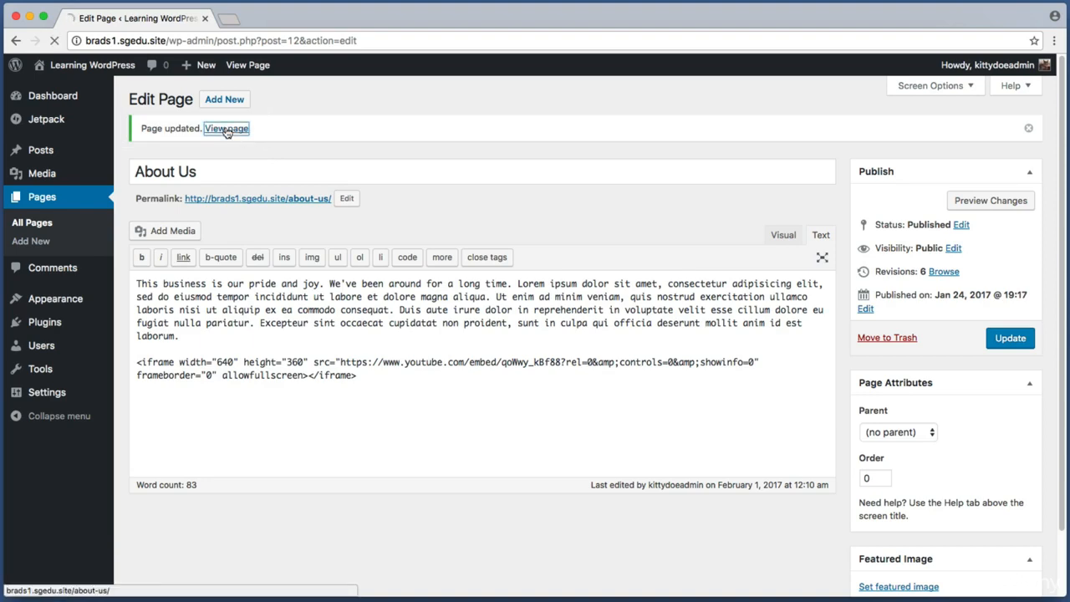
pyautogui.scroll(-5, 635, 332)
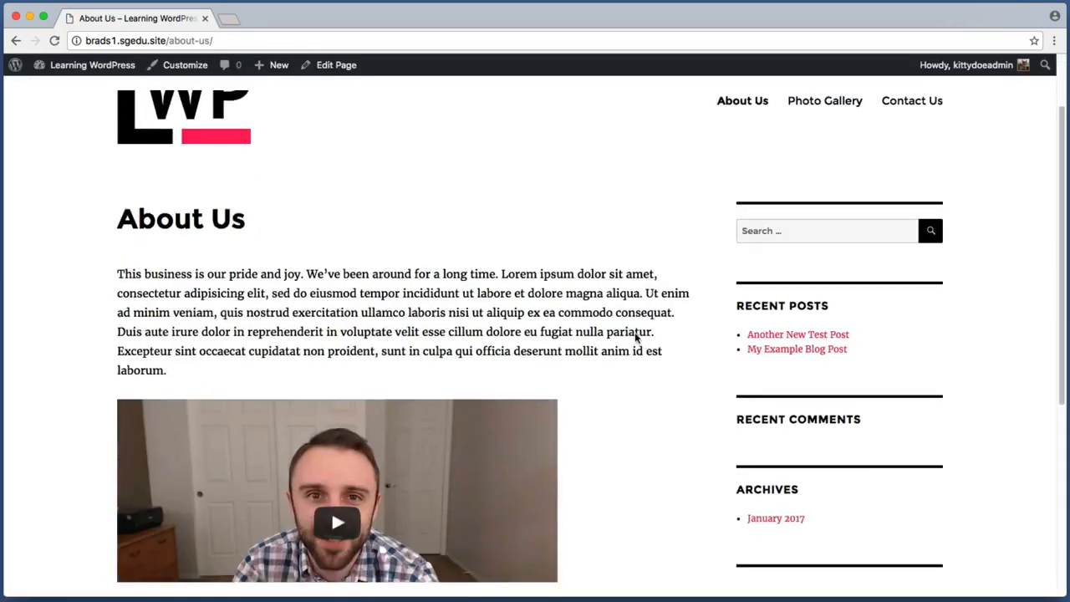
pyautogui.scroll(-1, 637, 338)
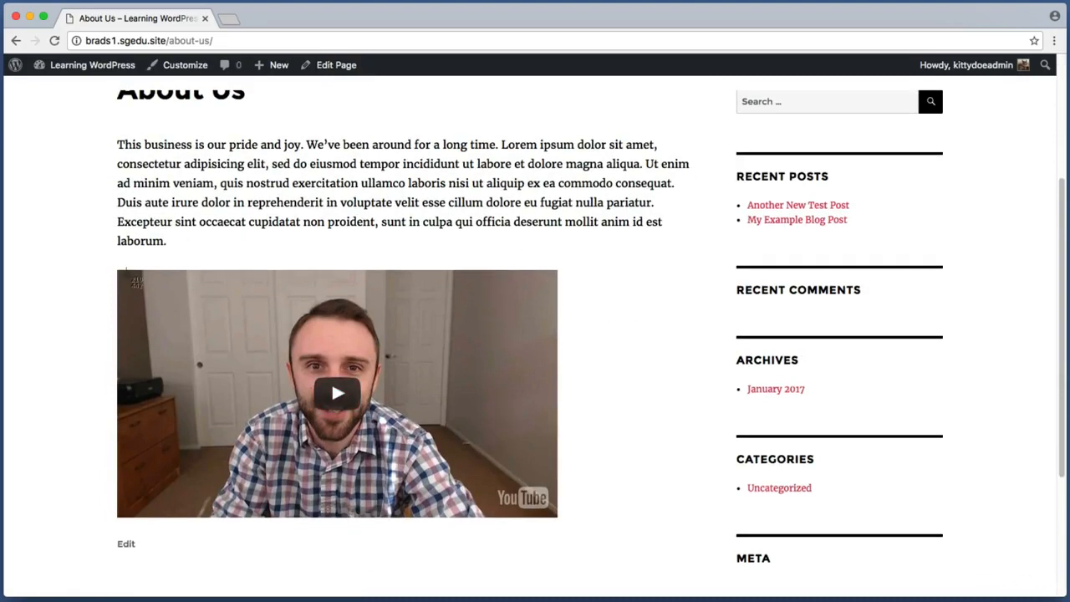
pyautogui.moveTo(126, 275); pyautogui.dragTo(264, 311)
pyautogui.scroll(-1, 95, 487)
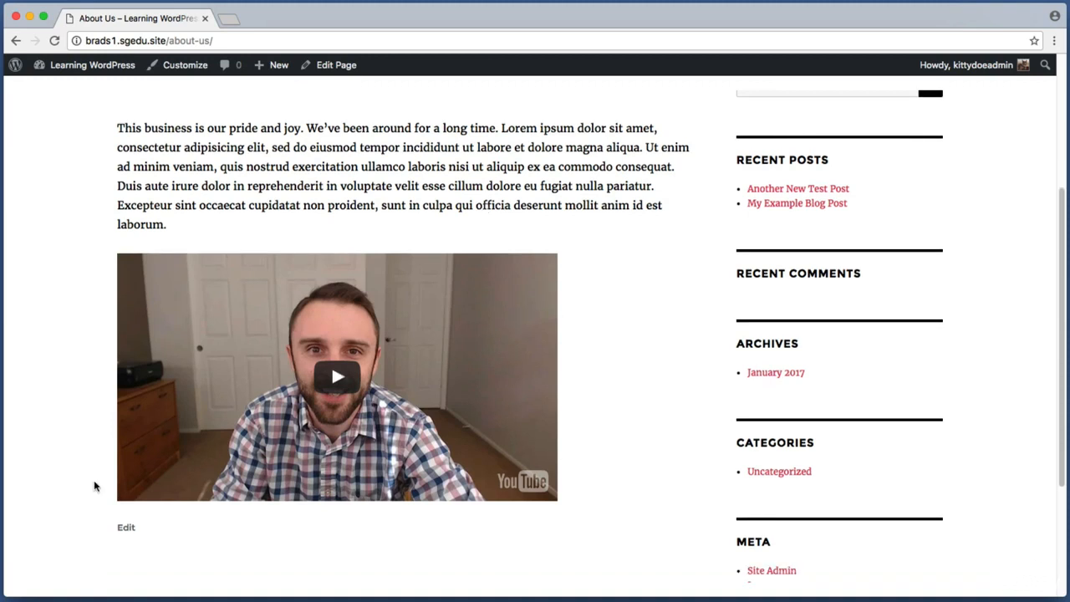
pyautogui.scroll(-5, 94, 486)
pyautogui.press('super+shift+4')
pyautogui.moveTo(119, 412); pyautogui.dragTo(566, 541)
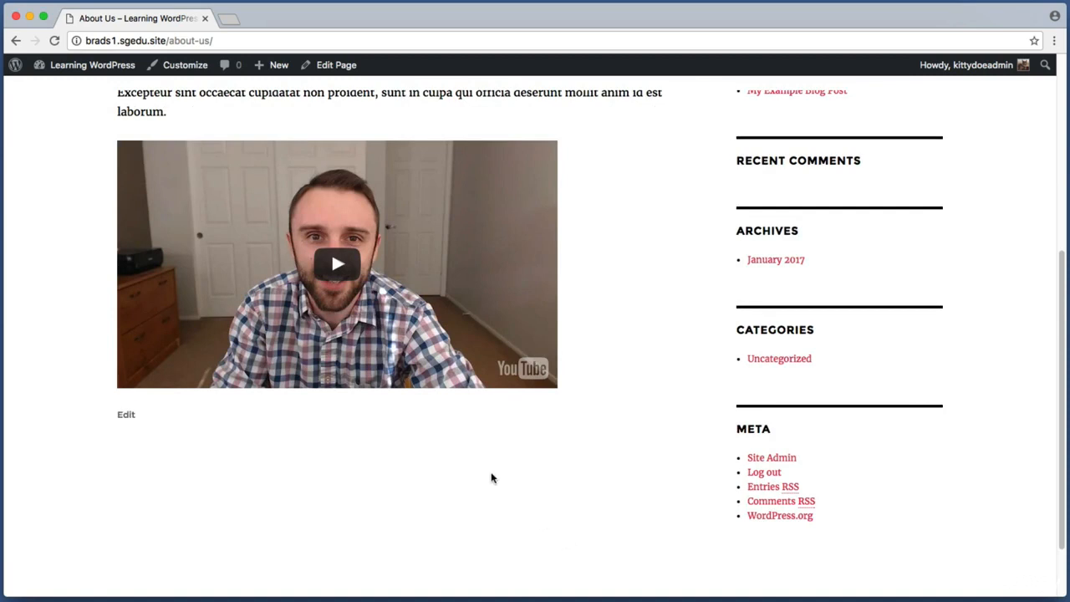
pyautogui.press('super+shift+4')
pyautogui.moveTo(409, 415); pyautogui.dragTo(546, 553)
# Reopen the About Us page for editing and view the embedded video in Visual mode
pyautogui.press('super+shift+4')
pyautogui.moveTo(383, 86); pyautogui.dragTo(302, 58)
pyautogui.click(330, 66)
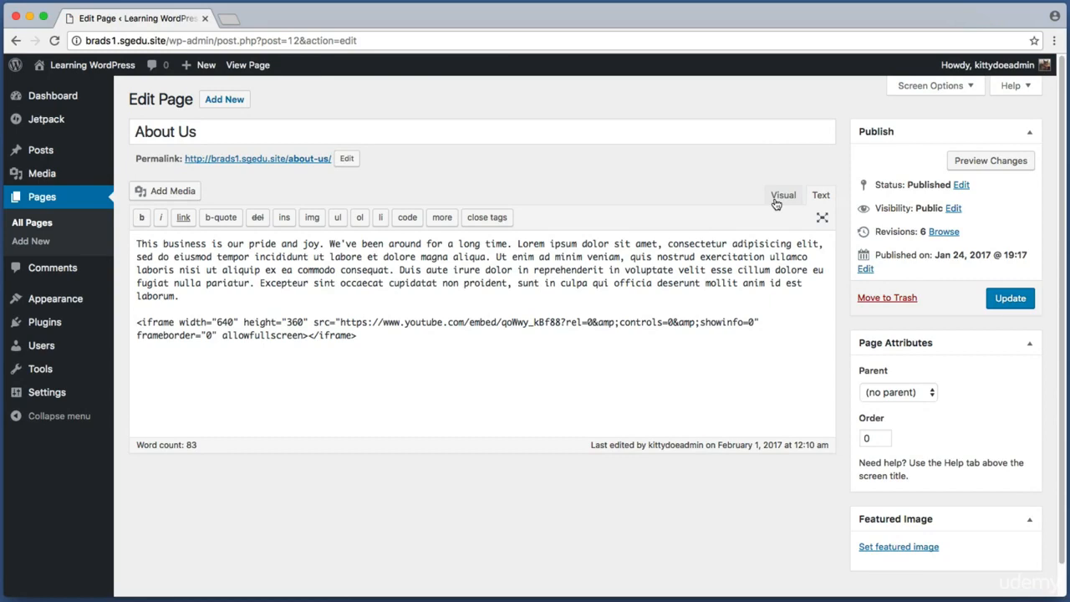
pyautogui.click(782, 196)
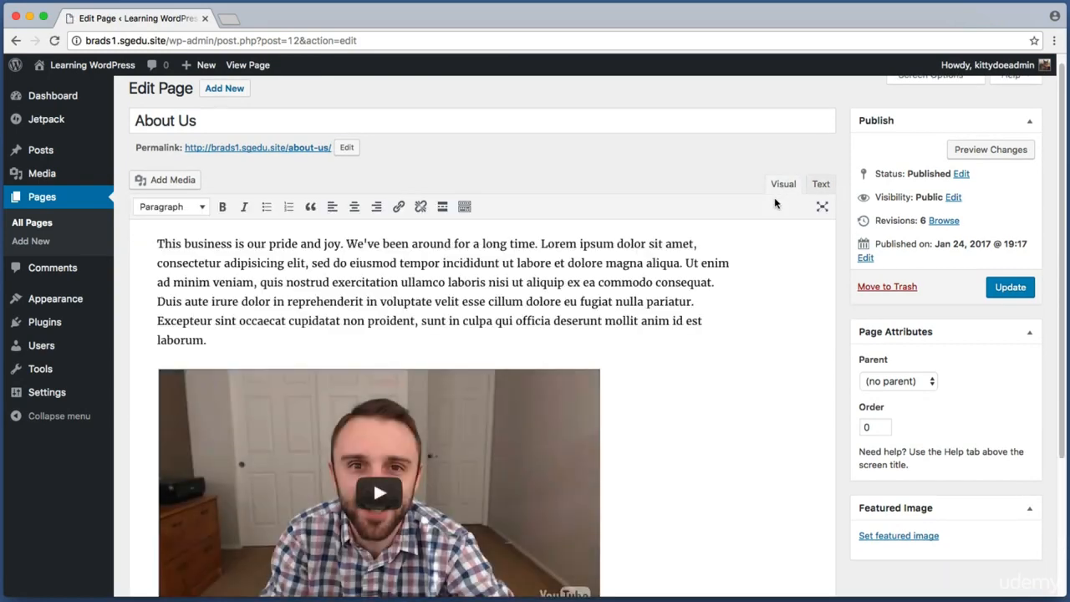
pyautogui.scroll(-3, 739, 272)
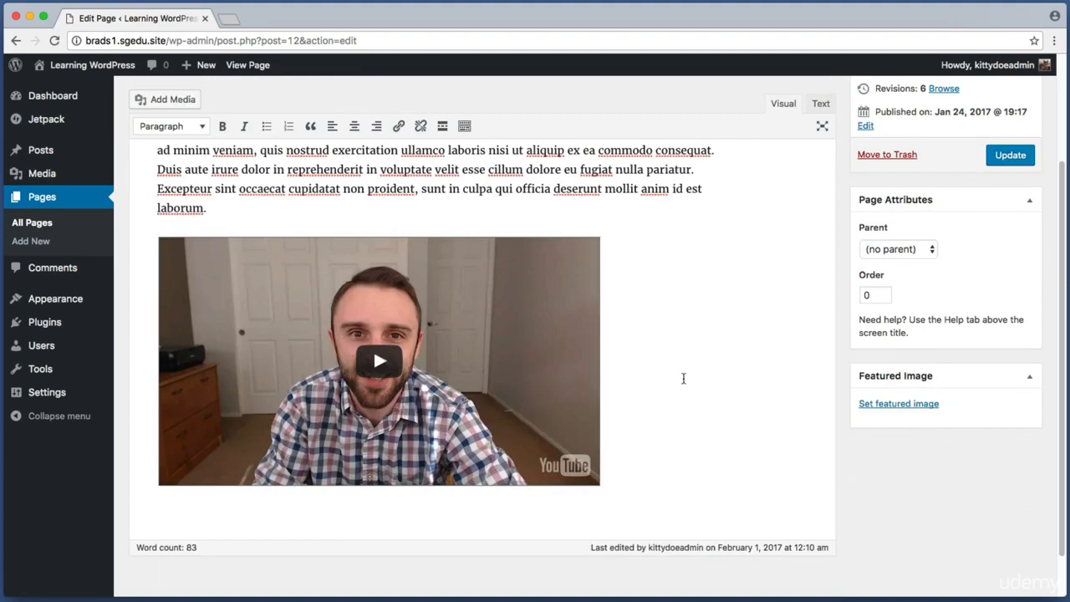
# Add an empty paragraph below the embedded video, clearing the random trial text entered there
pyautogui.press('Return')
pyautogui.write('asjklfajklsdf')
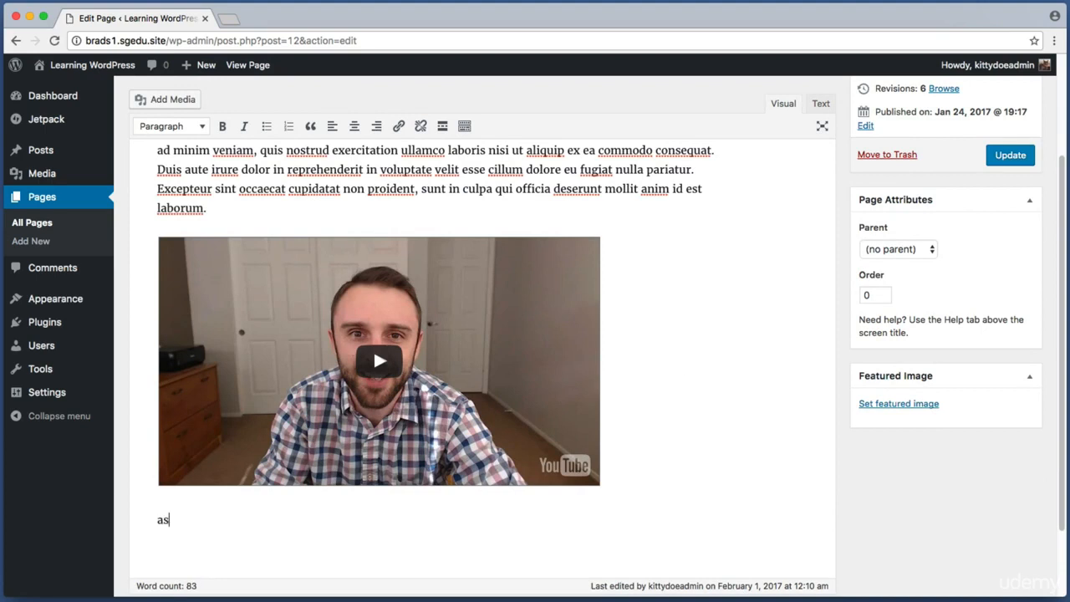
pyautogui.press('BackSpace')
pyautogui.press('BackSpace')
pyautogui.press('BackSpace')
pyautogui.press('BackSpace')
pyautogui.press('BackSpace')
pyautogui.press('BackSpace')
pyautogui.press('BackSpace')
pyautogui.press('BackSpace')
pyautogui.press('BackSpace')
pyautogui.press('BackSpace')
pyautogui.press('BackSpace')
pyautogui.press('BackSpace')
pyautogui.press('BackSpace')
# Paste the copied lorem ipsum paragraph on the empty line below the embedded video
pyautogui.rightClick(184, 527)
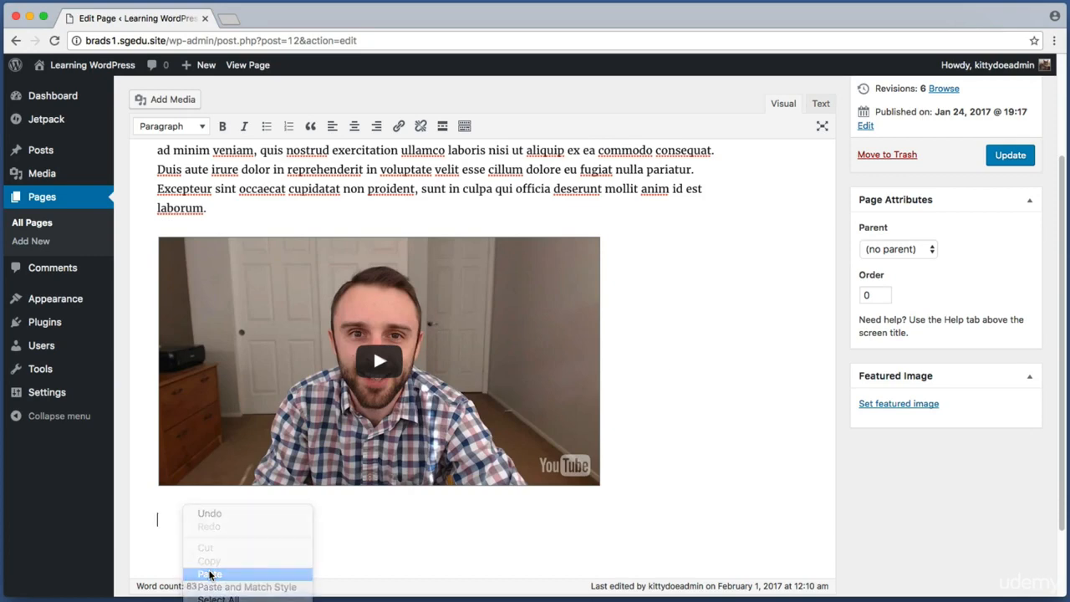
pyautogui.click(209, 575)
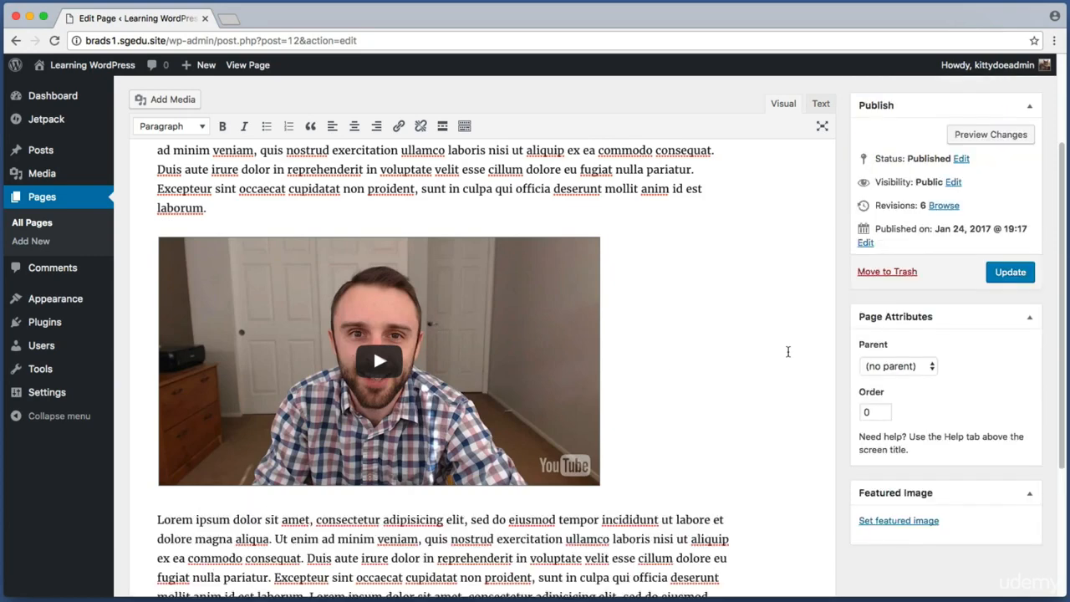
pyautogui.scroll(-4, 788, 352)
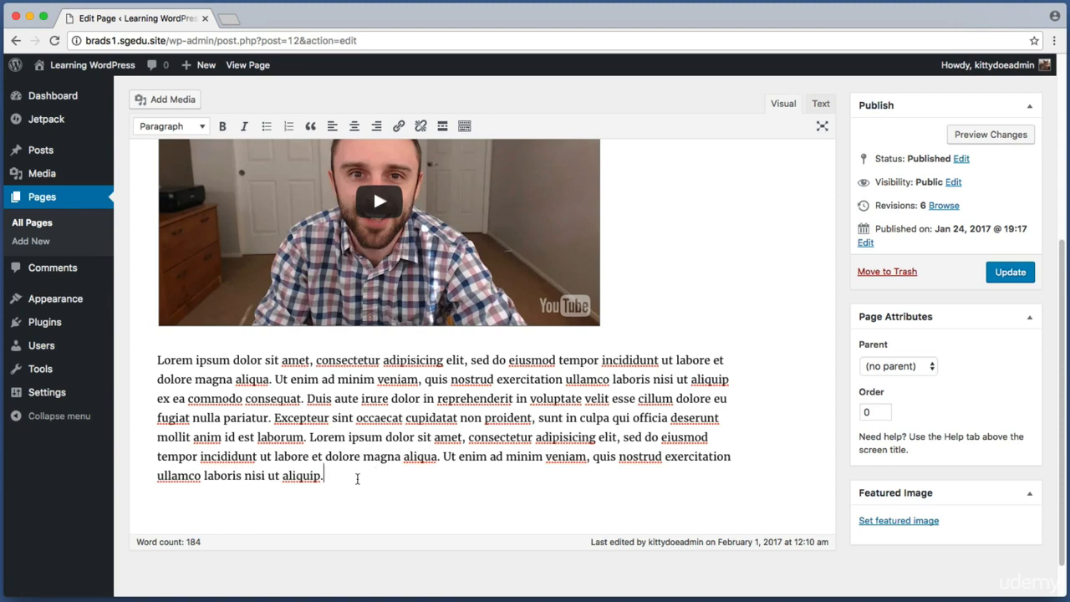
pyautogui.press('super+shift+4')
pyautogui.moveTo(512, 358); pyautogui.dragTo(733, 491)
# Place the cursor at the start of the pasted paragraph and open the Insert Media dialog there
pyautogui.press('super+shift+4')
pyautogui.moveTo(156, 352); pyautogui.dragTo(199, 370)
pyautogui.scroll(-1, 121, 243)
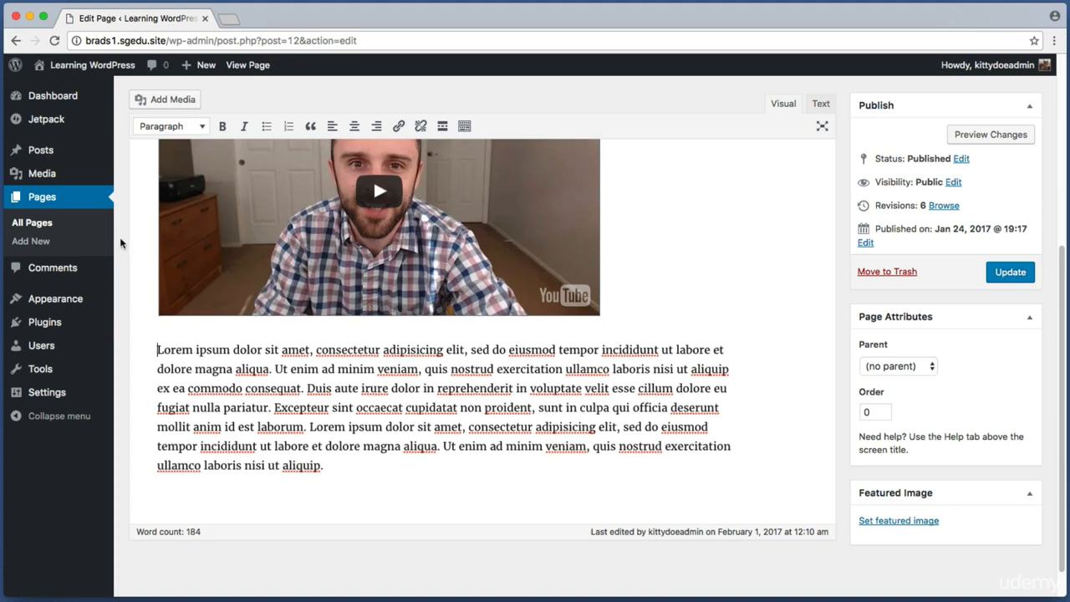
pyautogui.press('super+shift+4')
pyautogui.moveTo(122, 85); pyautogui.dragTo(266, 107)
pyautogui.click(174, 102)
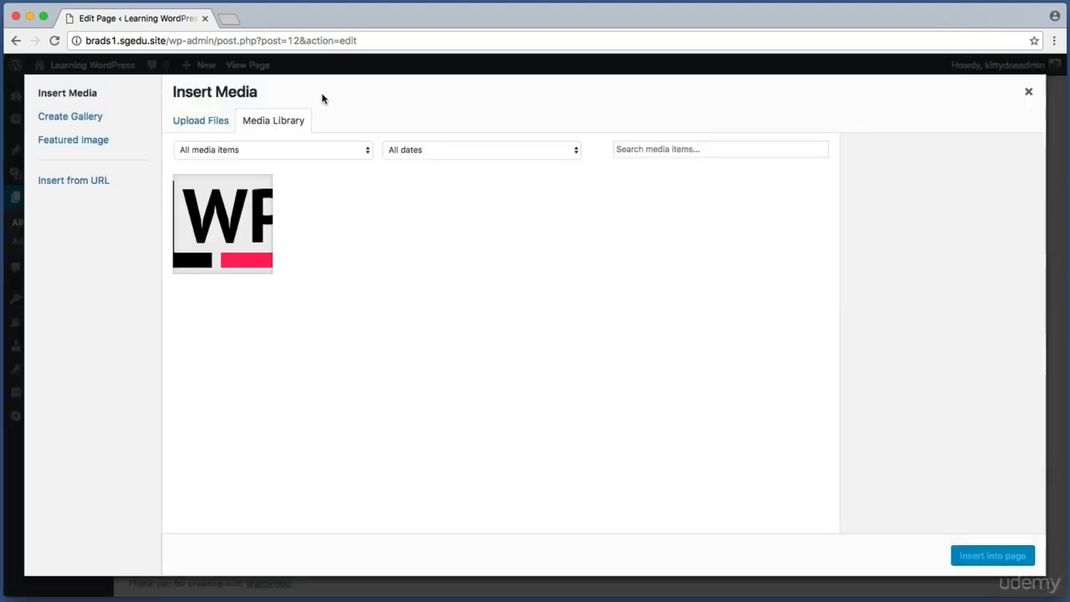
pyautogui.press('super+shift+4')
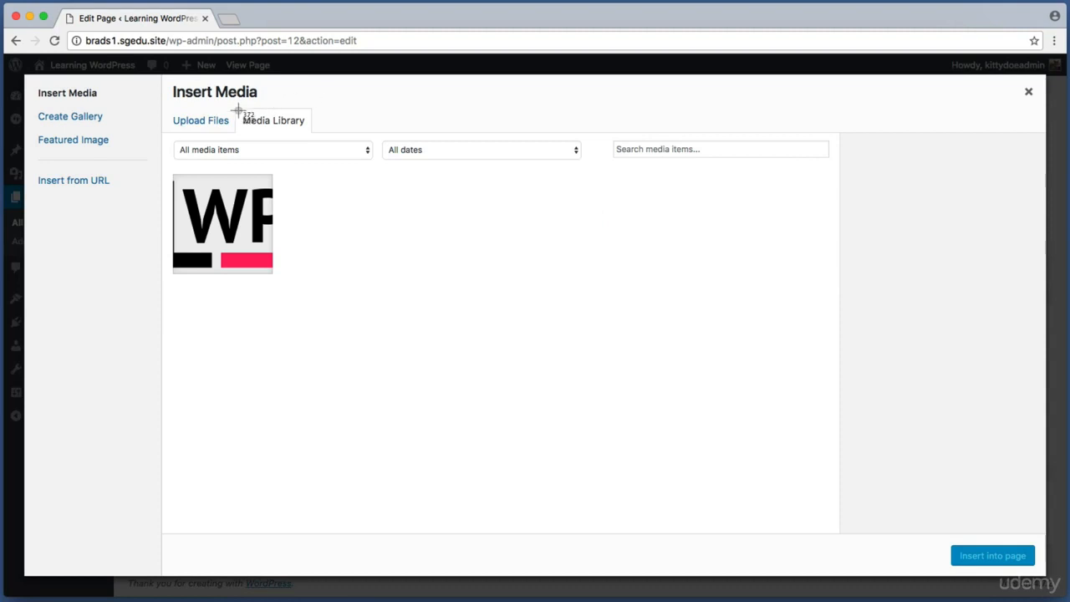
pyautogui.moveTo(238, 109); pyautogui.dragTo(309, 128)
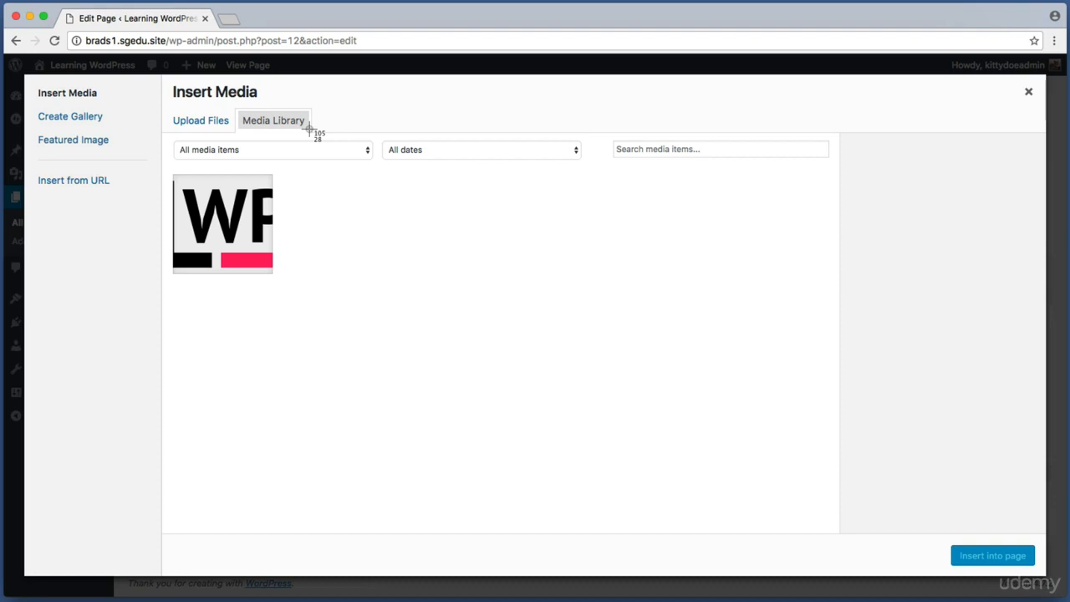
pyautogui.moveTo(309, 128); pyautogui.dragTo(309, 128)
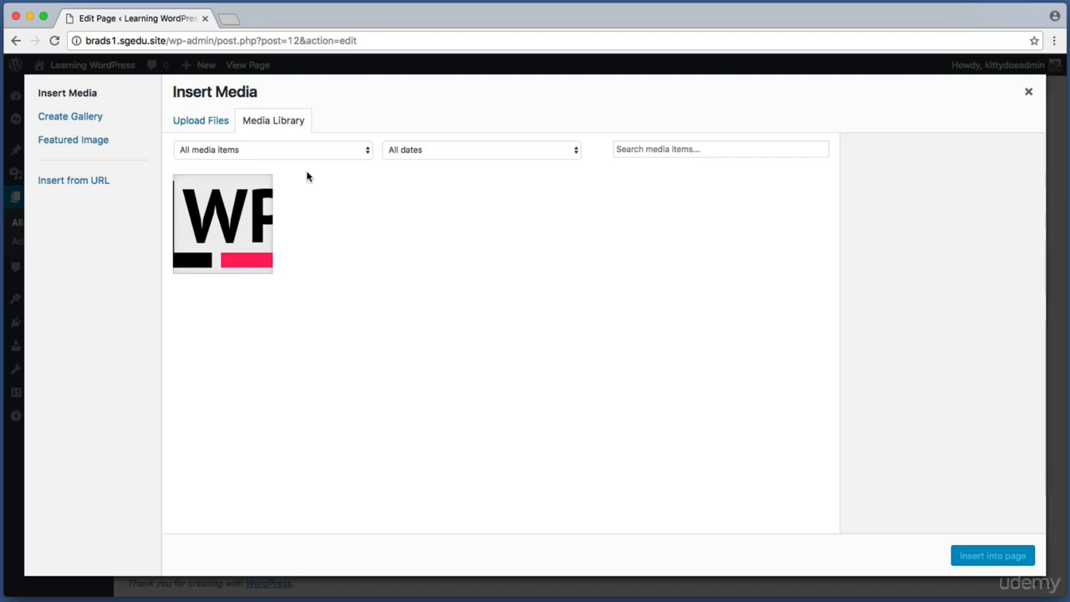
# Upload the image brad-photo.jpg from the assets folder to the media library
pyautogui.press('super+shift+4')
pyautogui.moveTo(167, 110); pyautogui.dragTo(234, 137)
pyautogui.click(212, 122)
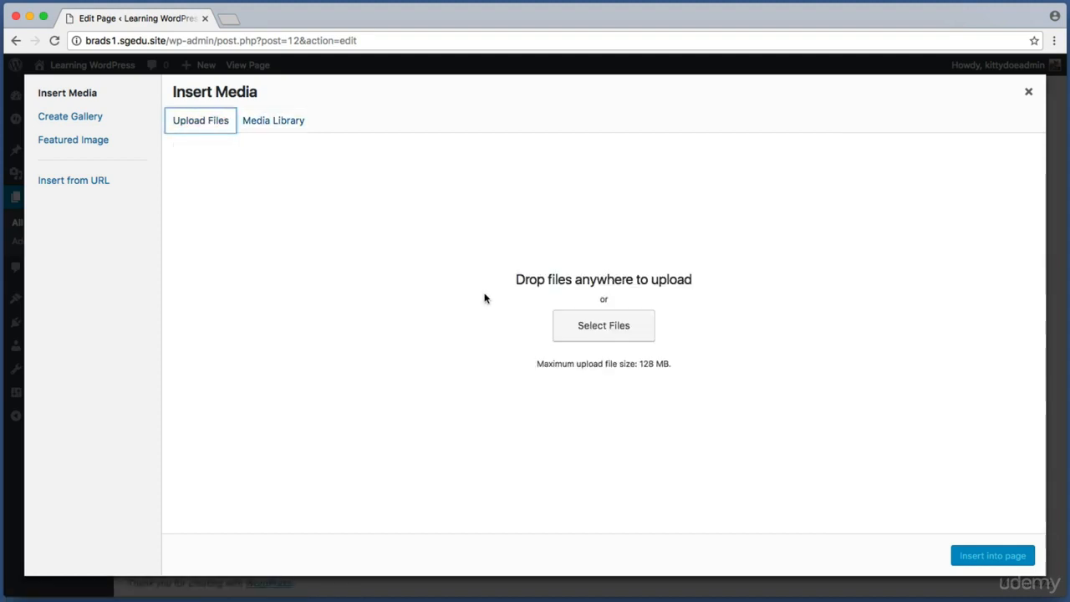
pyautogui.press('super+shift+4')
pyautogui.moveTo(532, 306); pyautogui.dragTo(672, 351)
pyautogui.click(631, 333)
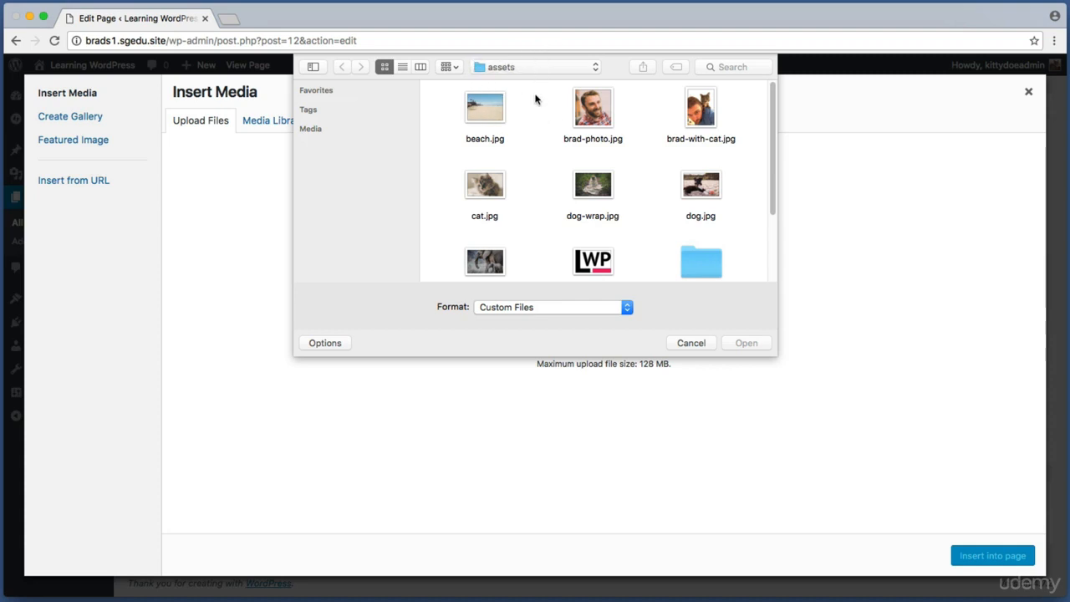
pyautogui.click(596, 102)
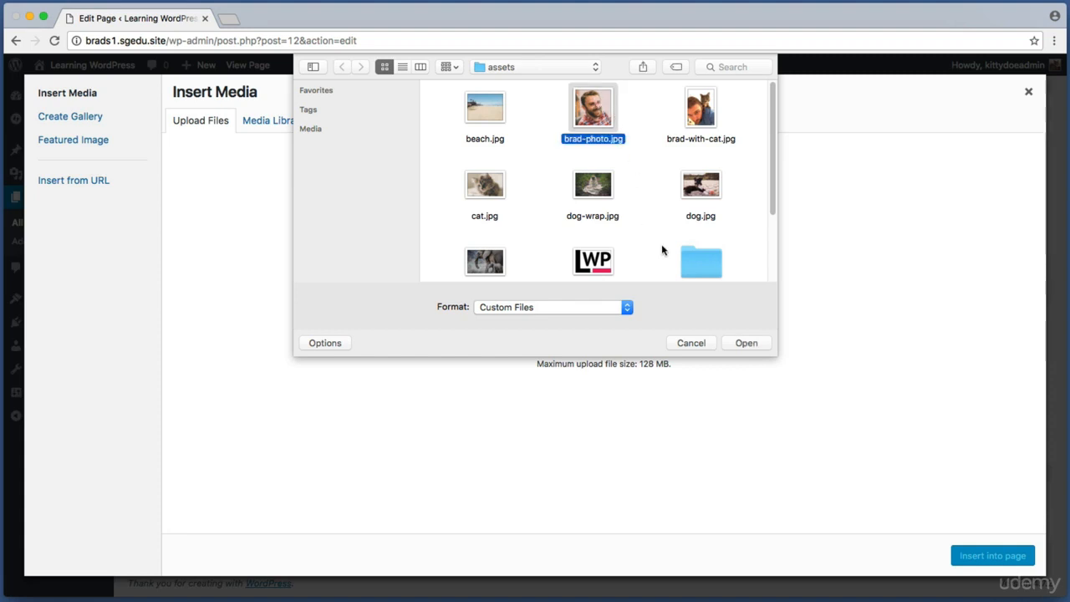
pyautogui.click(746, 344)
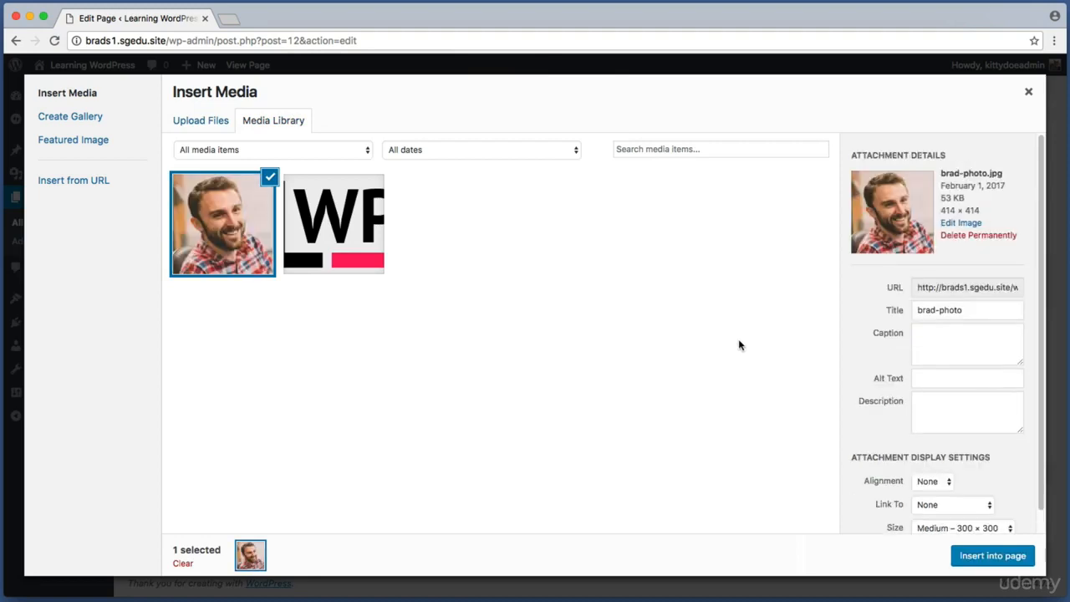
# Set the uploaded photo's alignment to Right and its size to Medium – 300 × 300
pyautogui.press('super+shift+4')
pyautogui.moveTo(839, 125); pyautogui.dragTo(1036, 533)
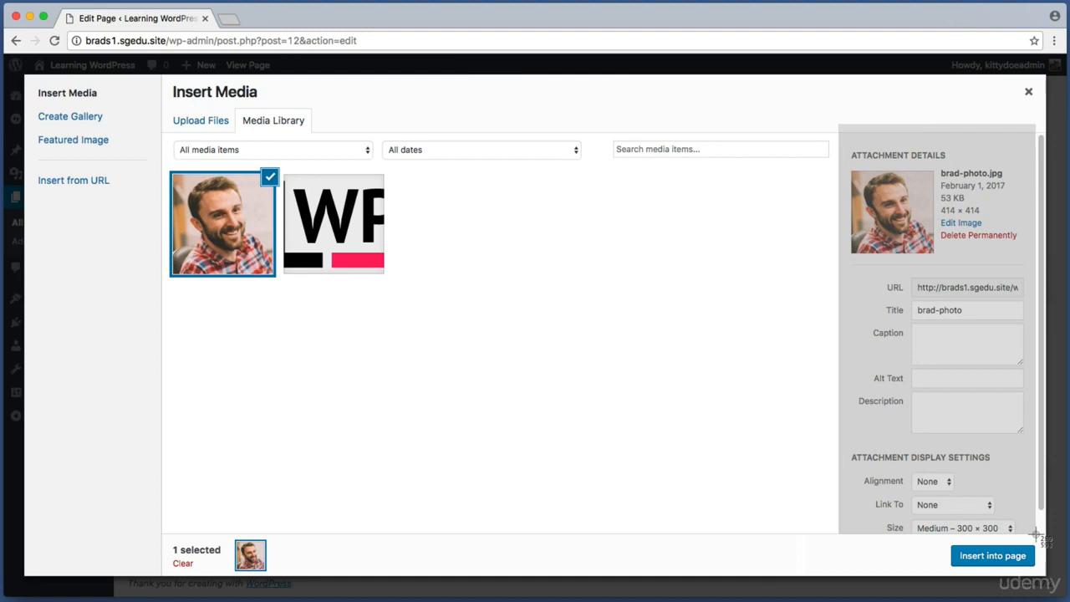
pyautogui.moveTo(1035, 533); pyautogui.dragTo(1035, 533)
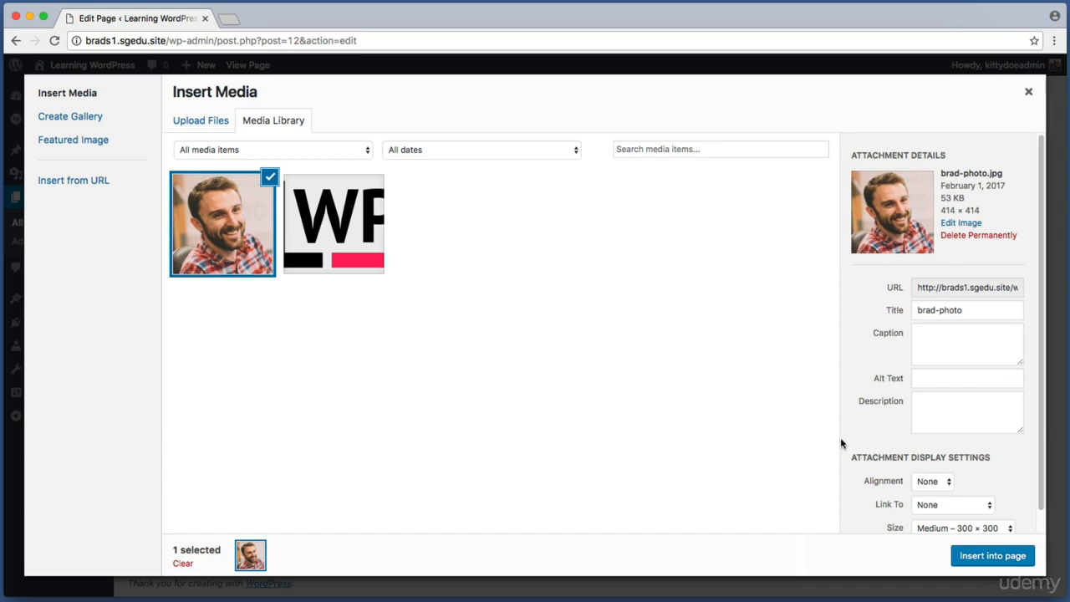
pyautogui.press('super+shift+4')
pyautogui.moveTo(853, 467); pyautogui.dragTo(967, 497)
pyautogui.click(943, 480)
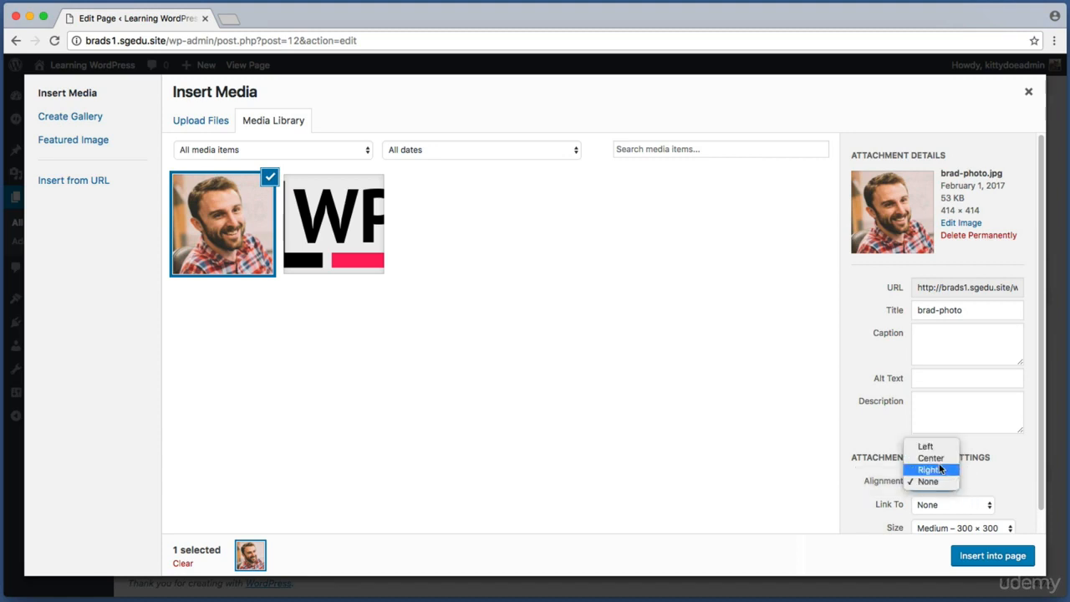
pyautogui.click(940, 470)
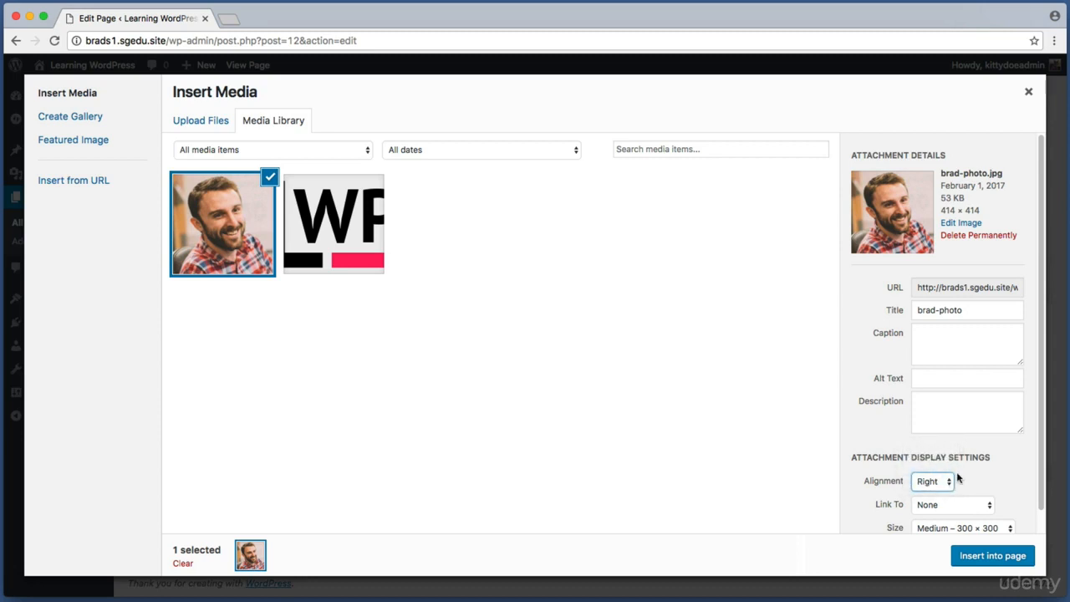
pyautogui.scroll(-1, 1042, 444)
pyautogui.click(920, 507)
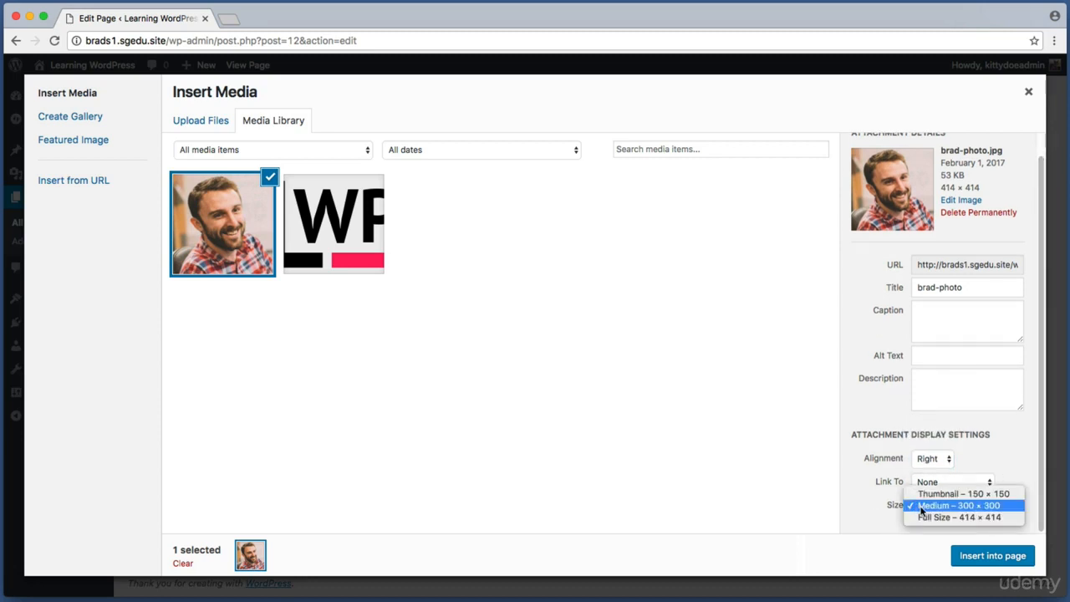
pyautogui.click(922, 506)
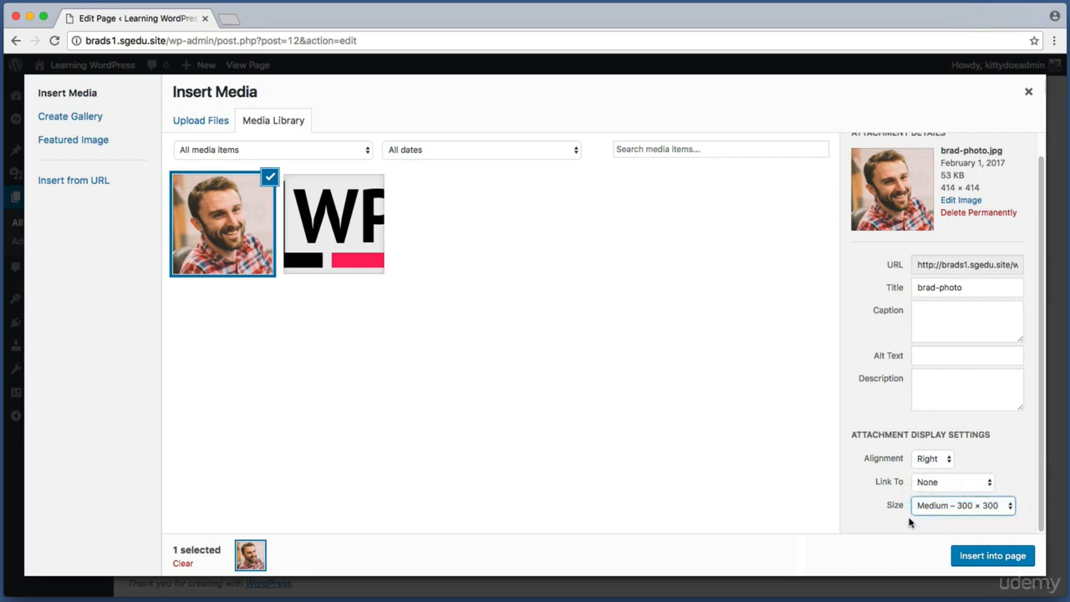
# Insert the photo into the page and check its placement beside the paragraph below the video
pyautogui.press('super+shift+4')
pyautogui.moveTo(940, 532); pyautogui.dragTo(1053, 587)
pyautogui.click(1019, 564)
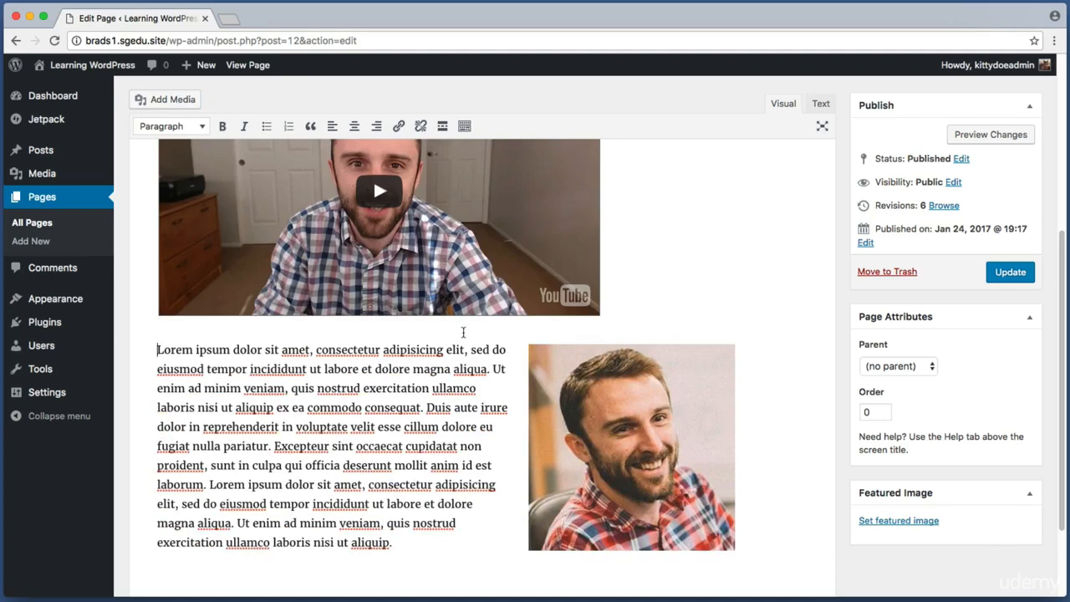
pyautogui.press('super+shift+4')
pyautogui.moveTo(556, 372); pyautogui.dragTo(785, 560)
pyautogui.scroll(-1, 463, 407)
pyautogui.scroll(-2, 462, 407)
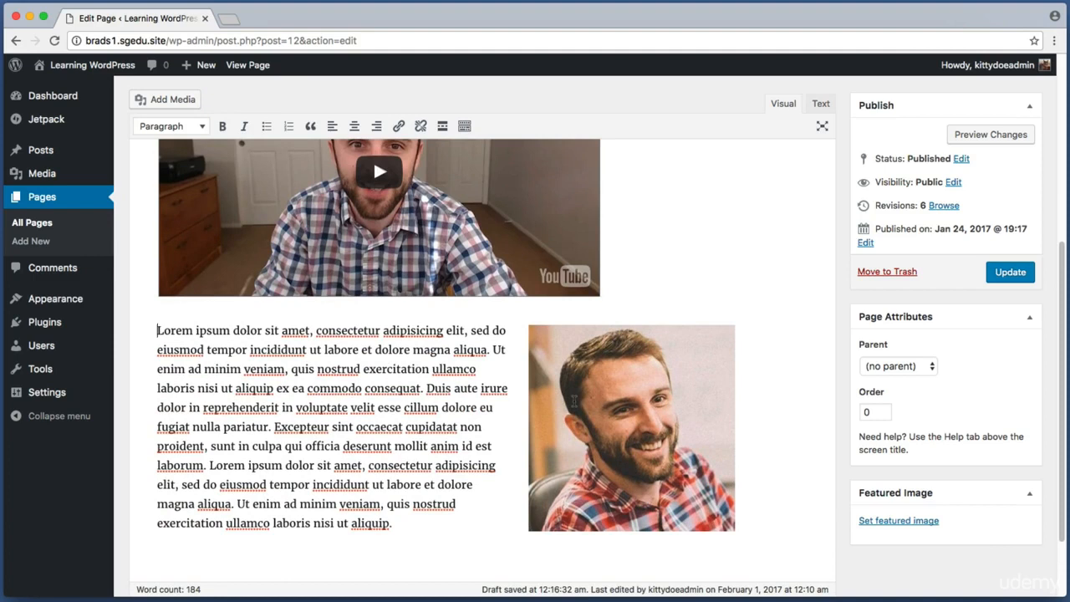
# Select the inserted photo in the editor and open its image details for editing
pyautogui.press('super+shift+4')
pyautogui.moveTo(530, 531); pyautogui.dragTo(738, 552)
pyautogui.press('Escape')
pyautogui.click(619, 386)
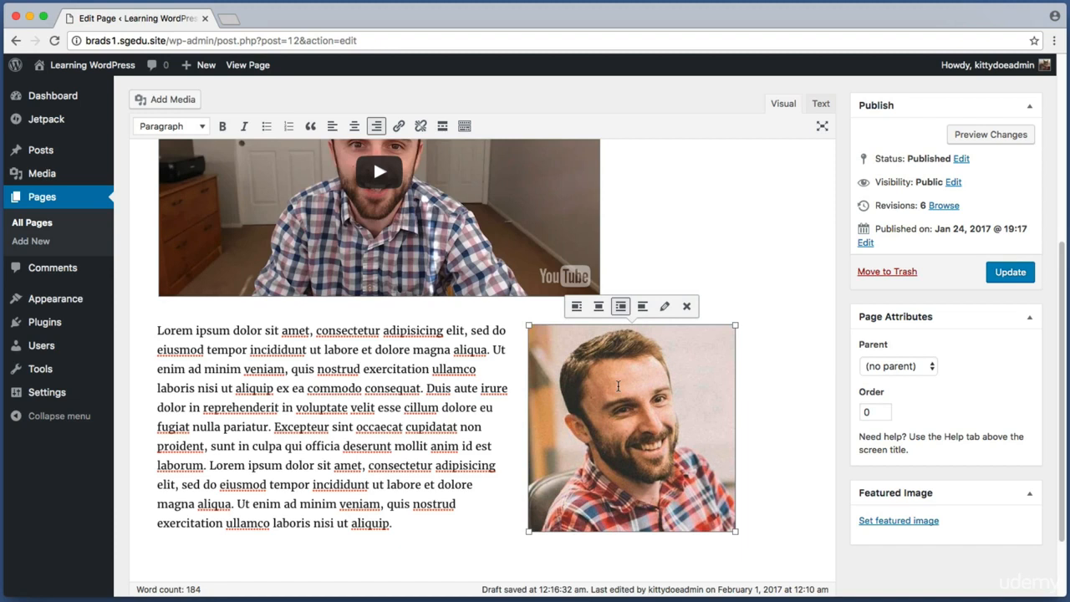
pyautogui.press('super+shift+4')
pyautogui.moveTo(555, 327); pyautogui.dragTo(707, 289)
pyautogui.press('Escape')
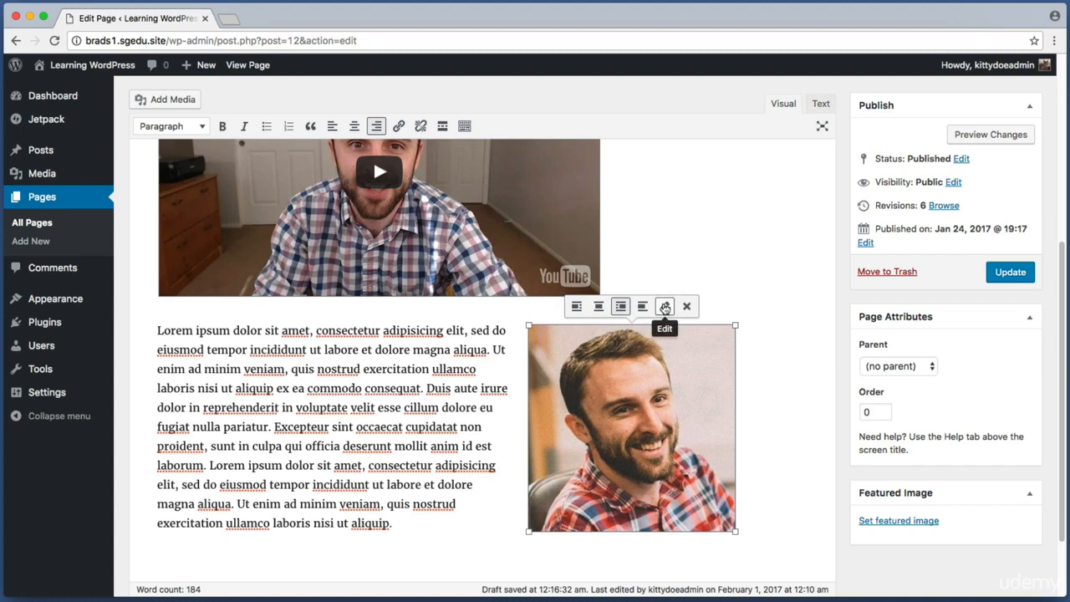
pyautogui.click(665, 308)
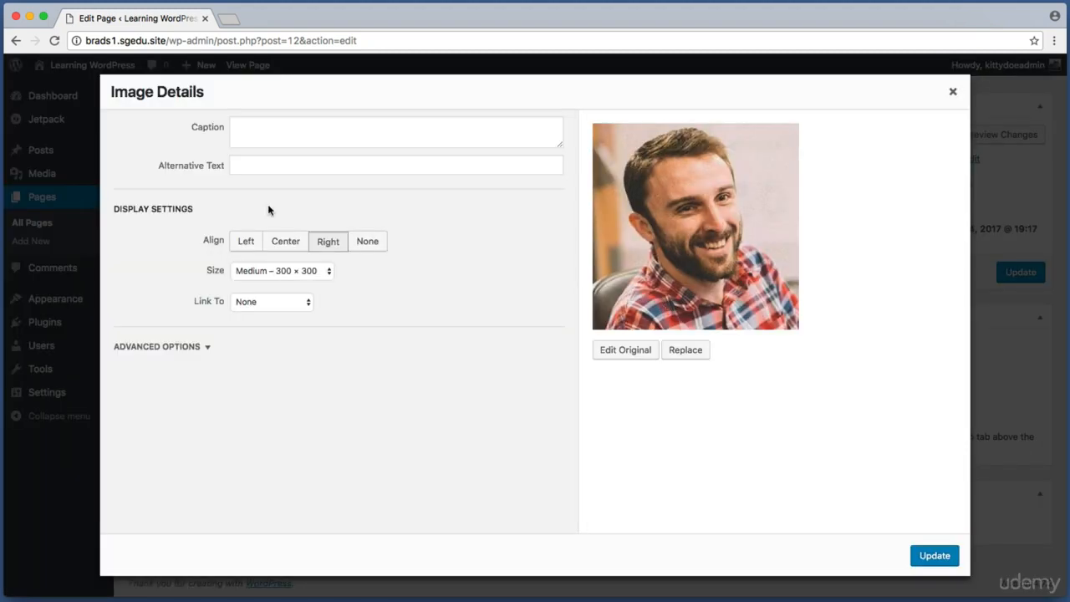
# Give the photo the caption "This is a cheesy photo of myself."
pyautogui.press('super+shift+4')
pyautogui.moveTo(194, 224); pyautogui.dragTo(426, 258)
pyautogui.press('super+shift+4')
pyautogui.moveTo(190, 256); pyautogui.dragTo(375, 291)
pyautogui.click(292, 132)
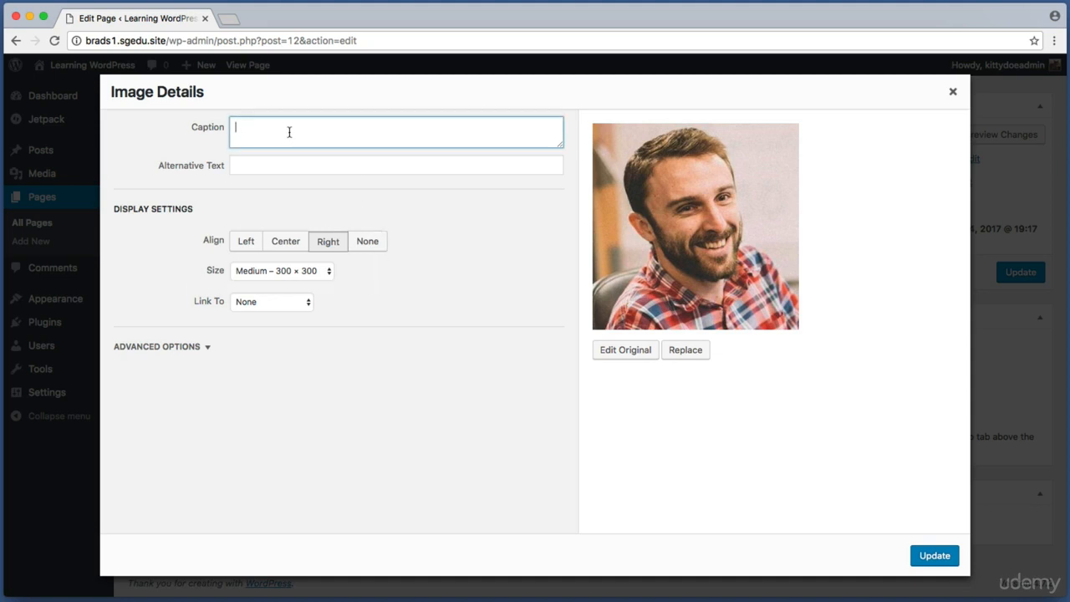
pyautogui.write('This is a cheesy phot')
pyautogui.write('o of myself.')
# Enter "Photo of" followed by the pictured person's first name as the photo's alternative text
pyautogui.press('super+shift+4')
pyautogui.moveTo(132, 153); pyautogui.dragTo(386, 181)
pyautogui.click(373, 166)
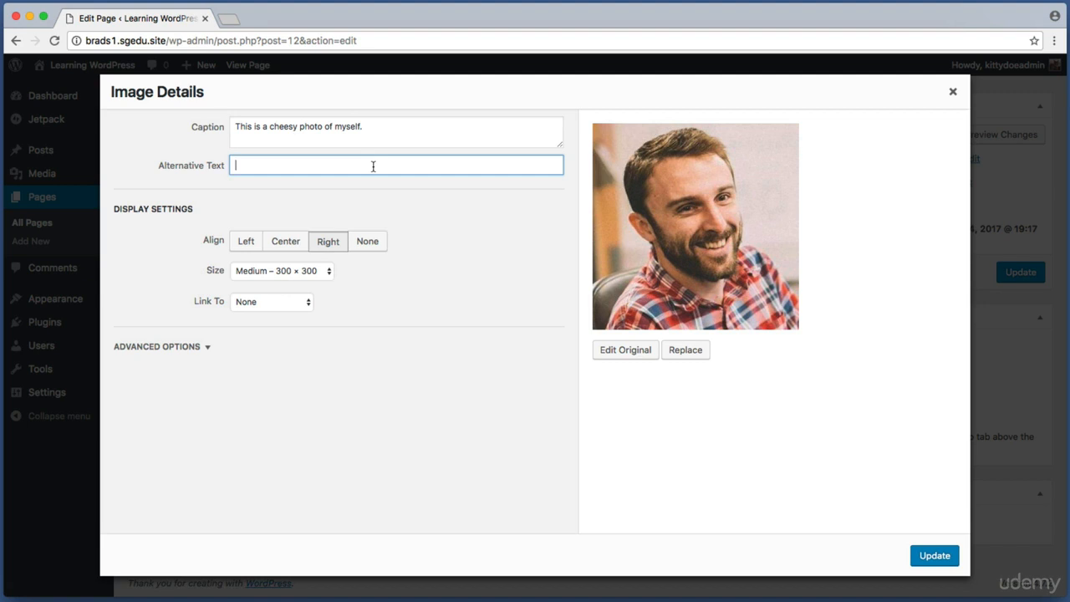
pyautogui.write('Photo of Brad')
pyautogui.press('super+shift+4')
pyautogui.moveTo(130, 153); pyautogui.dragTo(349, 175)
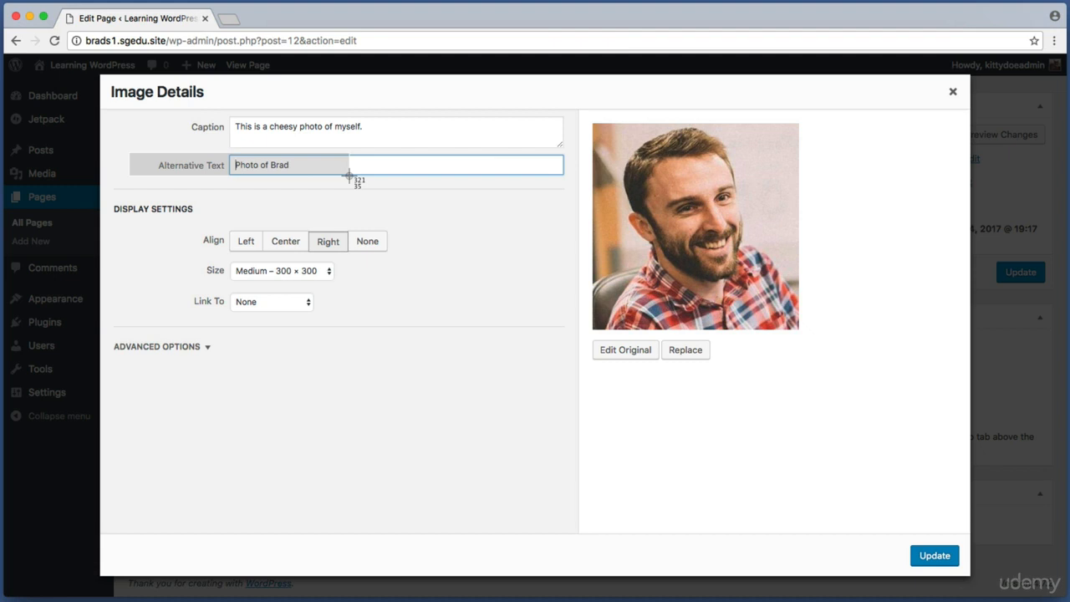
pyautogui.moveTo(349, 175); pyautogui.dragTo(189, 168)
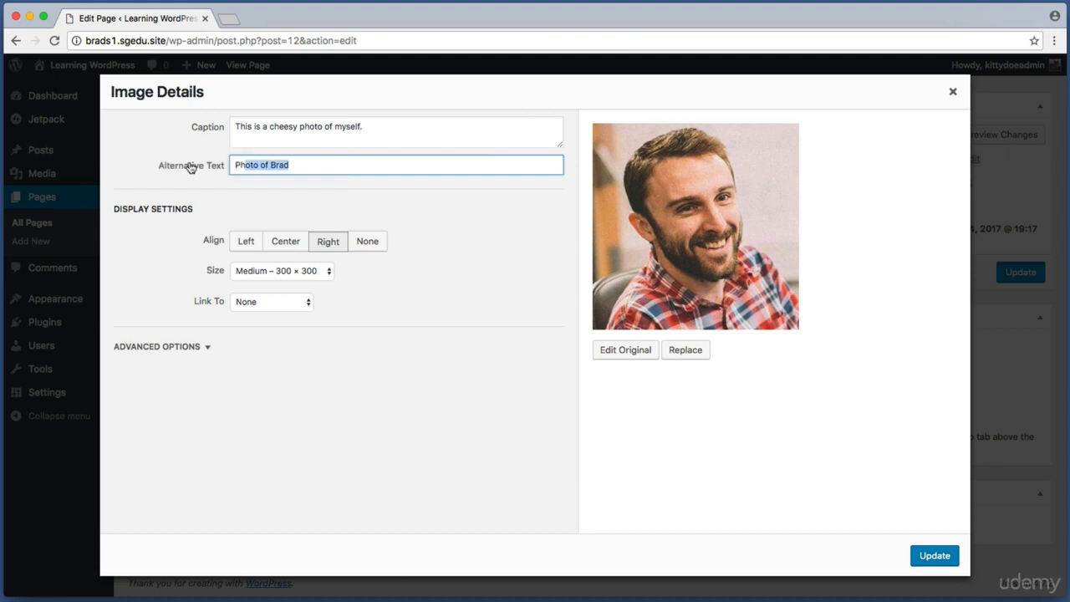
pyautogui.click(315, 164)
# Apply the changed image details to the photo and check the caption beneath it
pyautogui.press('super+shift+4')
pyautogui.moveTo(886, 530); pyautogui.dragTo(977, 574)
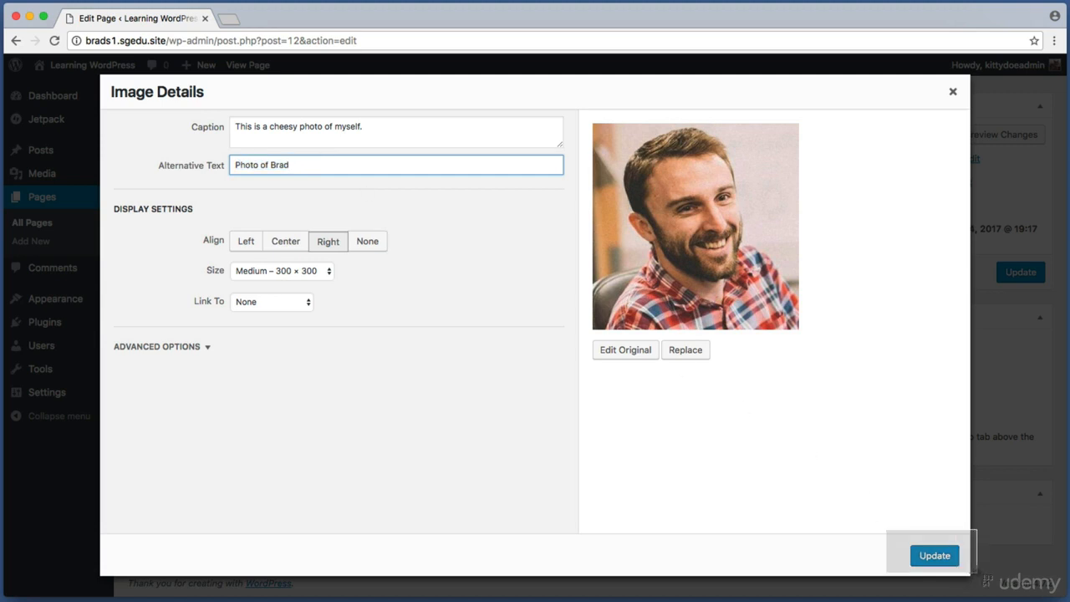
pyautogui.click(933, 562)
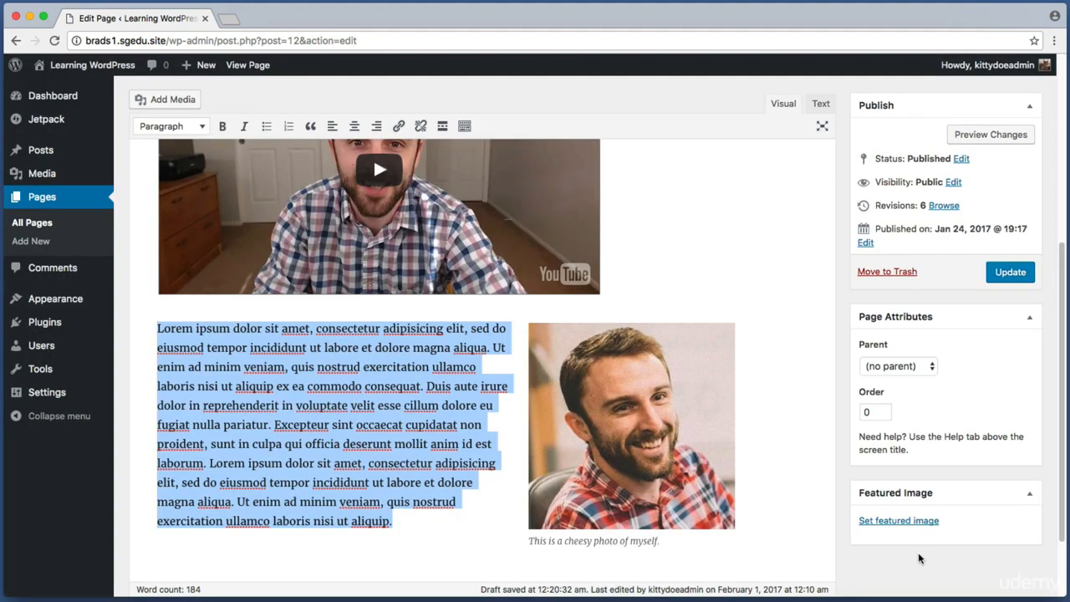
pyautogui.press('super+shift+4')
pyautogui.moveTo(519, 554); pyautogui.dragTo(694, 528)
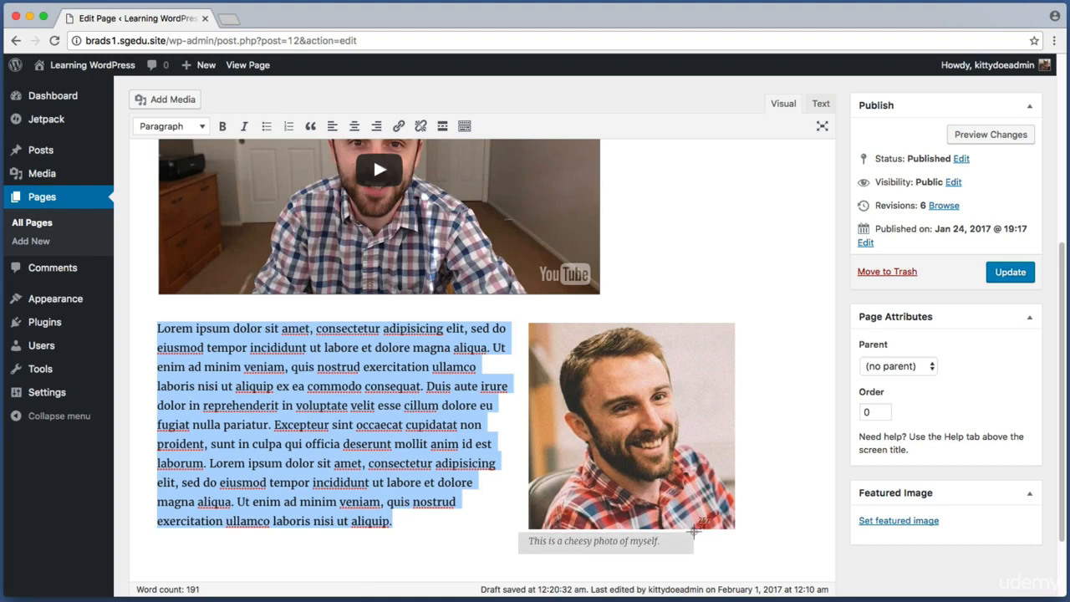
pyautogui.moveTo(695, 528); pyautogui.dragTo(696, 529)
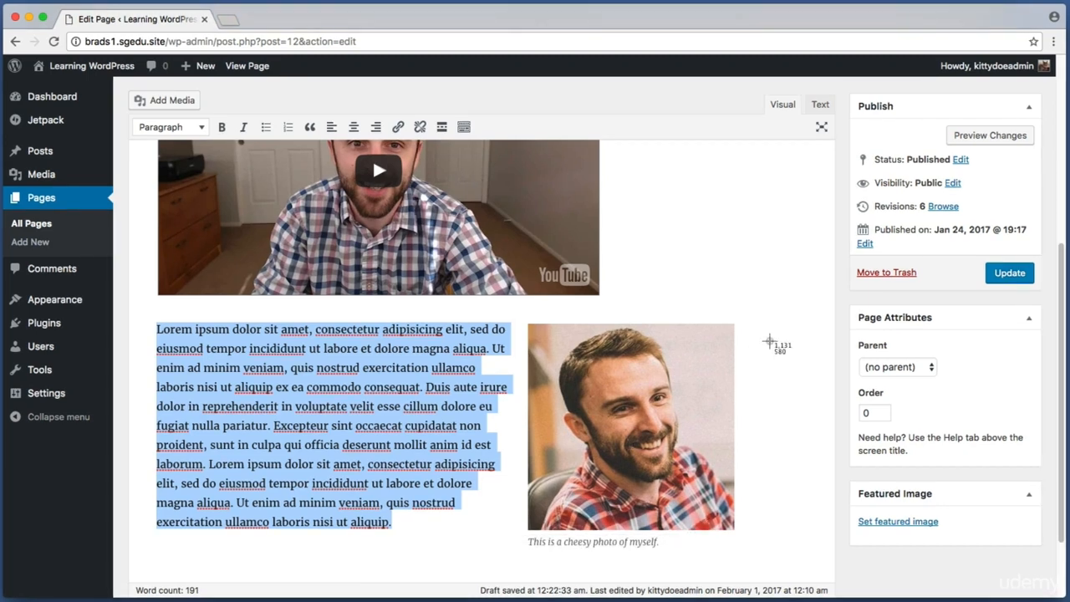
# Update the About Us page and open its published version
pyautogui.moveTo(975, 257); pyautogui.dragTo(1004, 293)
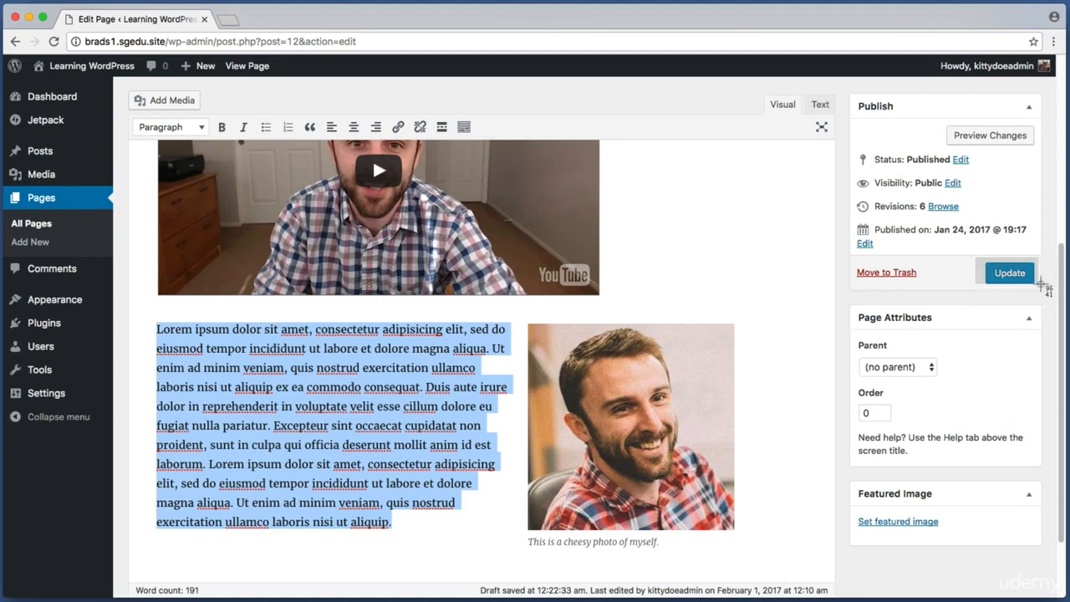
pyautogui.click(1010, 277)
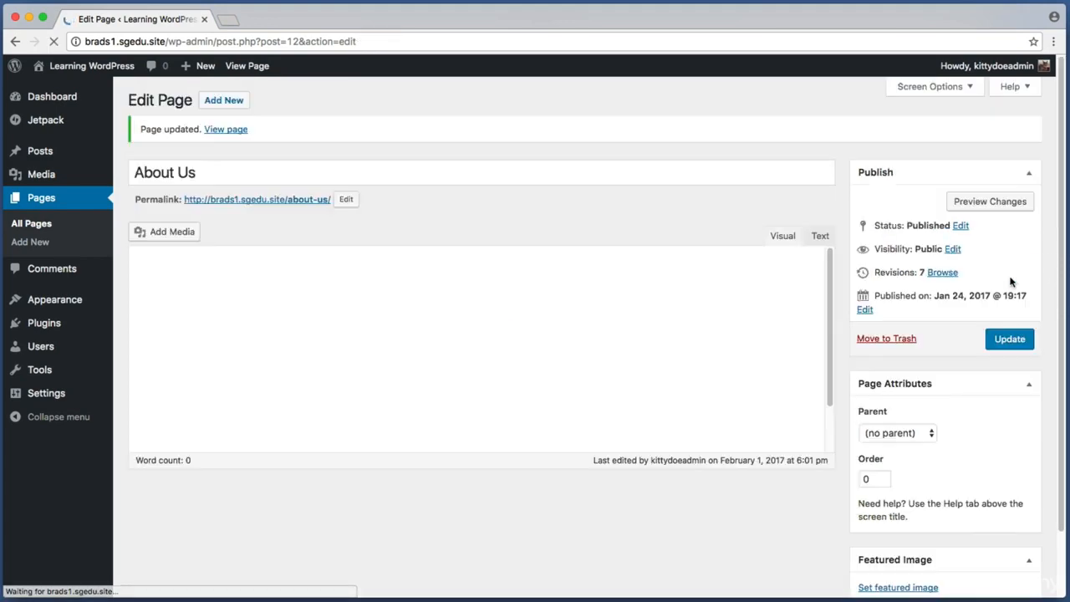
pyautogui.press('super+shift+4')
pyautogui.moveTo(116, 100); pyautogui.dragTo(316, 138)
pyautogui.click(238, 120)
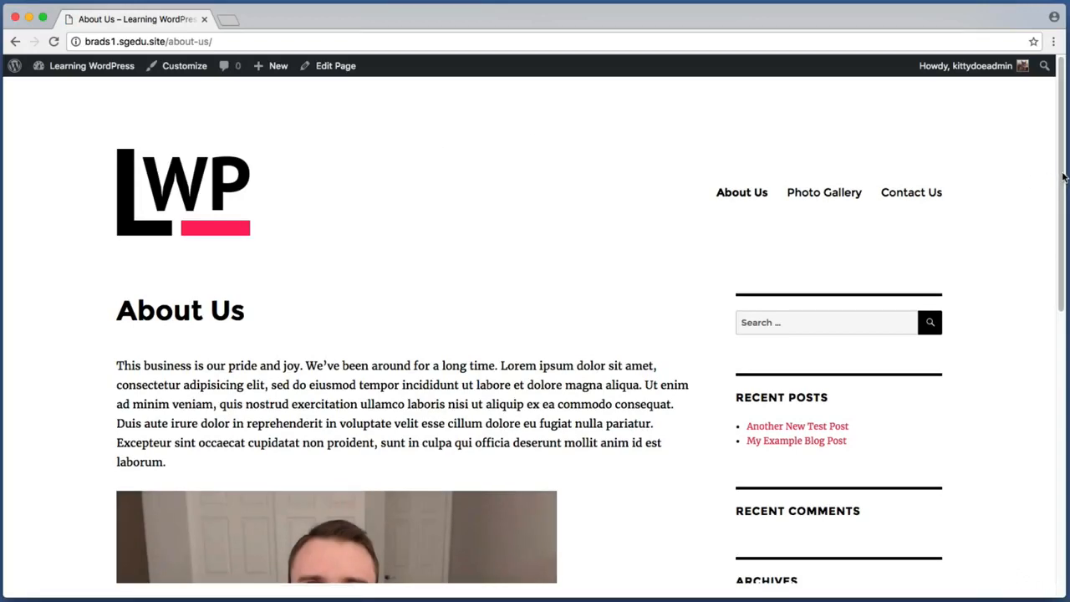
# Review the captioned photo, the page title and the opening paragraph on the published About Us page
pyautogui.moveTo(1065, 180); pyautogui.dragTo(1065, 387)
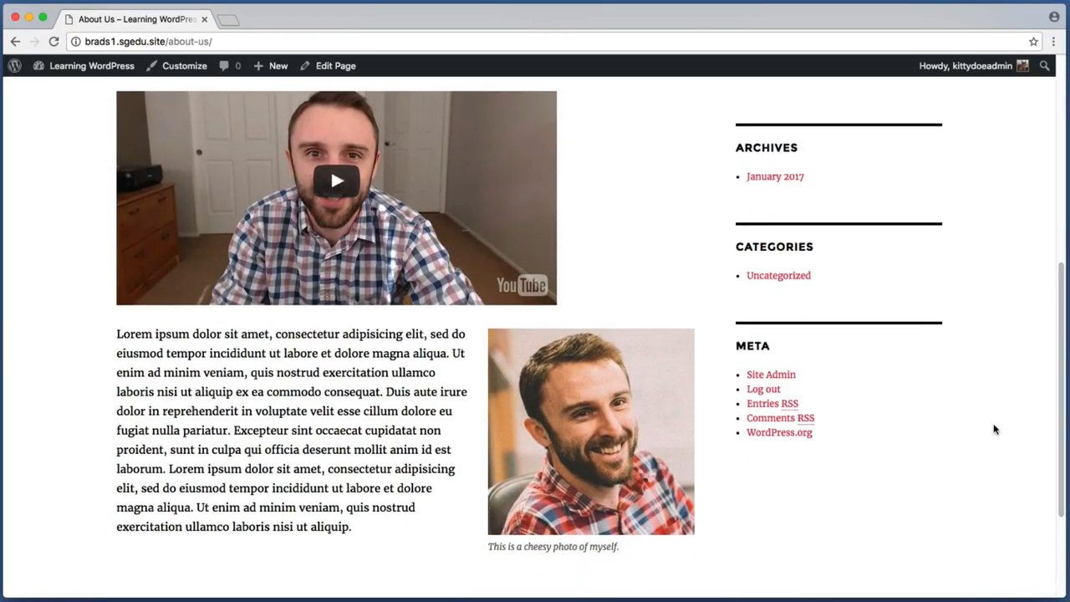
pyautogui.press('super+shift+4')
pyautogui.moveTo(476, 316); pyautogui.dragTo(710, 559)
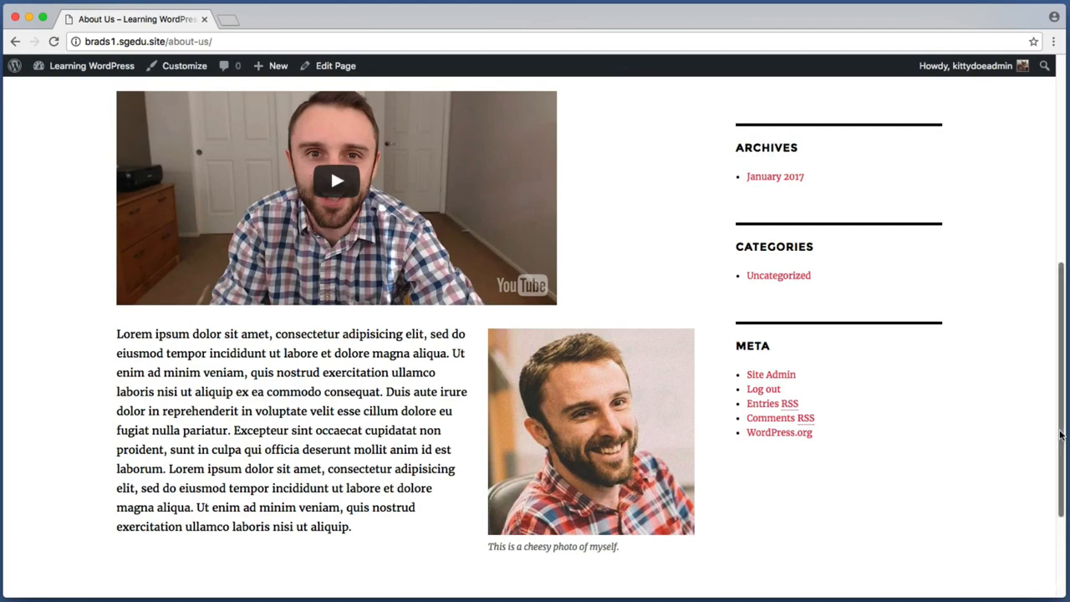
pyautogui.moveTo(1064, 435); pyautogui.dragTo(1065, 212)
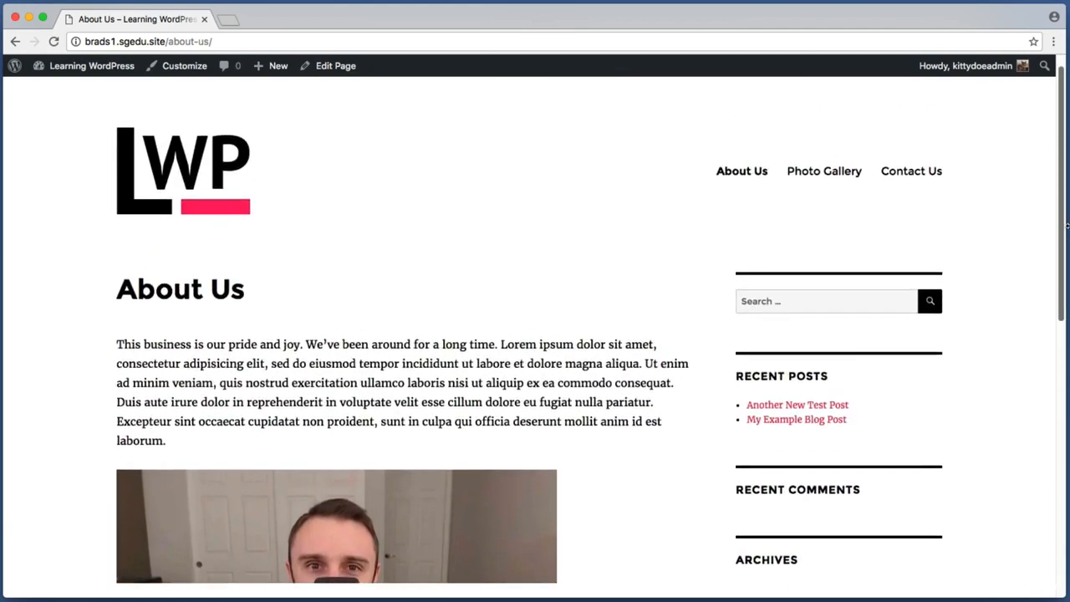
pyautogui.press('super+shift+4')
pyautogui.moveTo(89, 285); pyautogui.dragTo(269, 341)
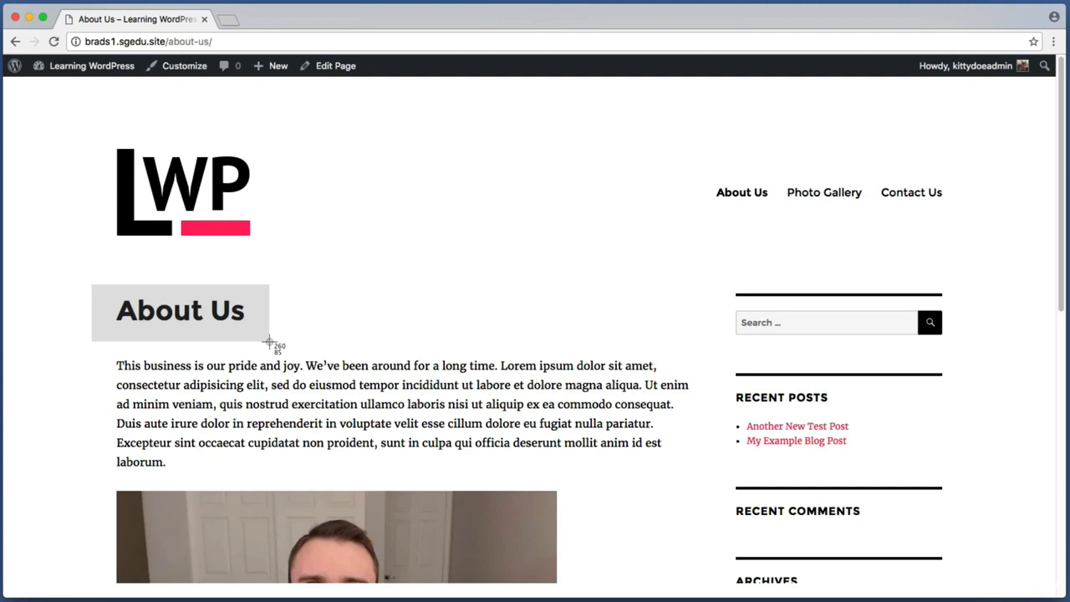
pyautogui.moveTo(269, 341); pyautogui.dragTo(269, 342)
pyautogui.scroll(-2, 232, 337)
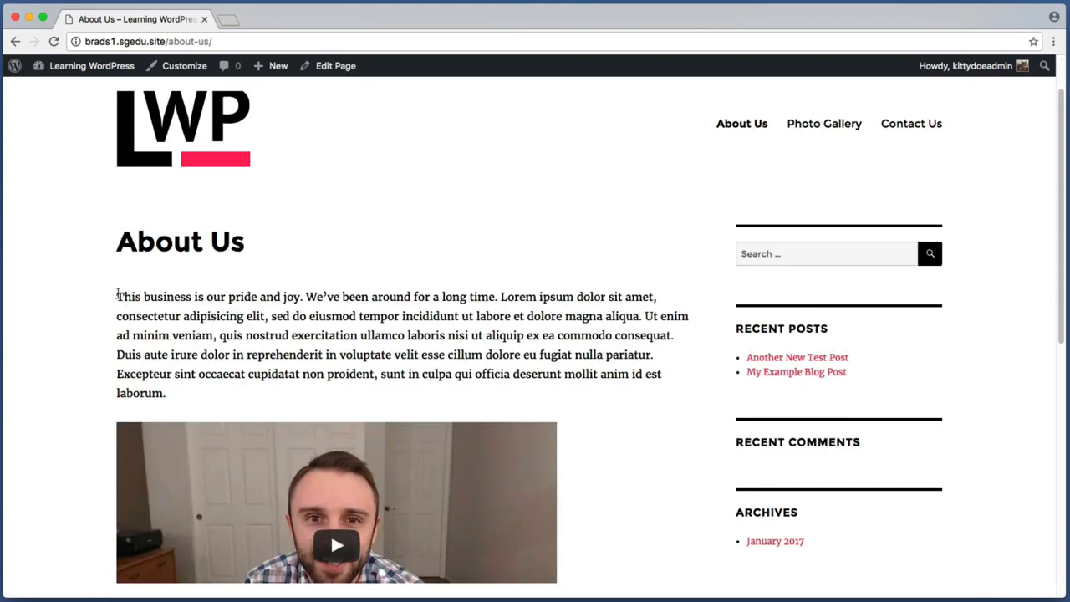
pyautogui.moveTo(117, 295); pyautogui.dragTo(295, 386)
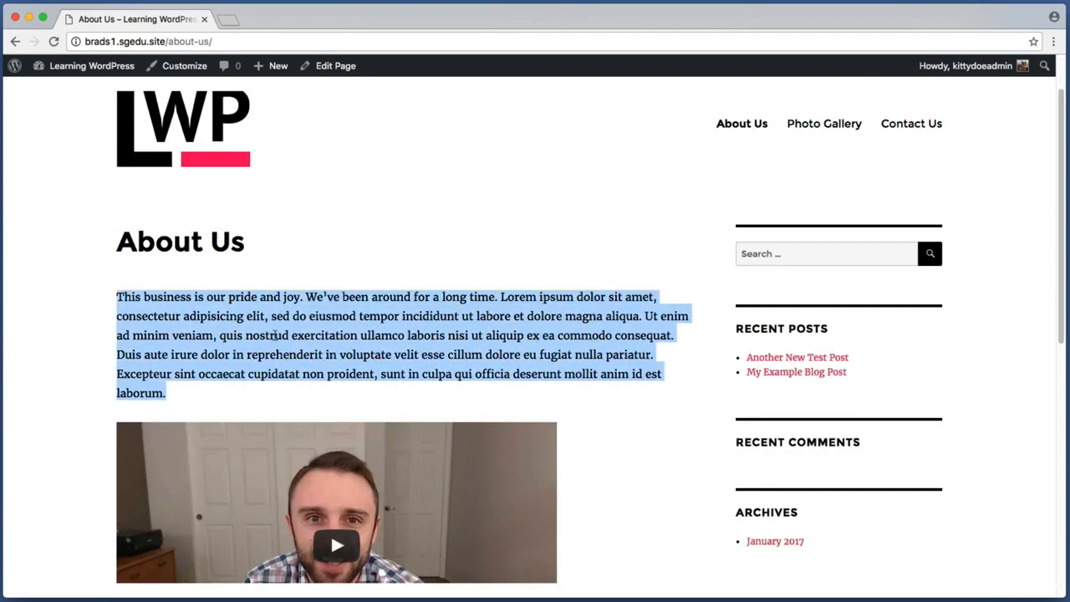
pyautogui.click(275, 335)
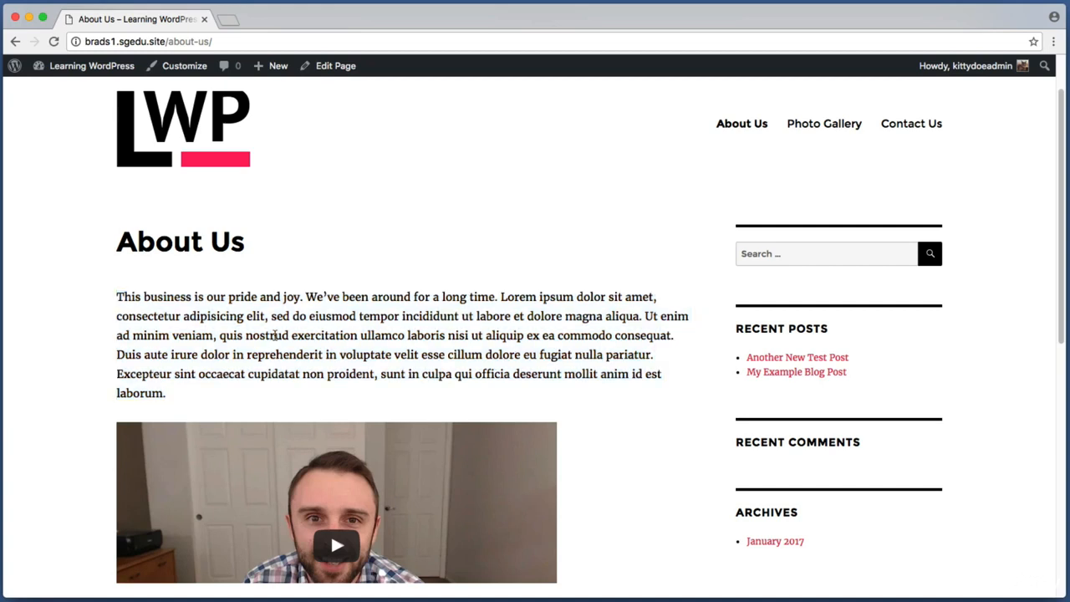
# Examine the spaces above the opening paragraph and above the text beside the photo as spots for section headings
pyautogui.press('super+shift+4')
pyautogui.moveTo(103, 224); pyautogui.dragTo(269, 265)
pyautogui.press('super+shift+4')
pyautogui.moveTo(117, 264); pyautogui.dragTo(309, 288)
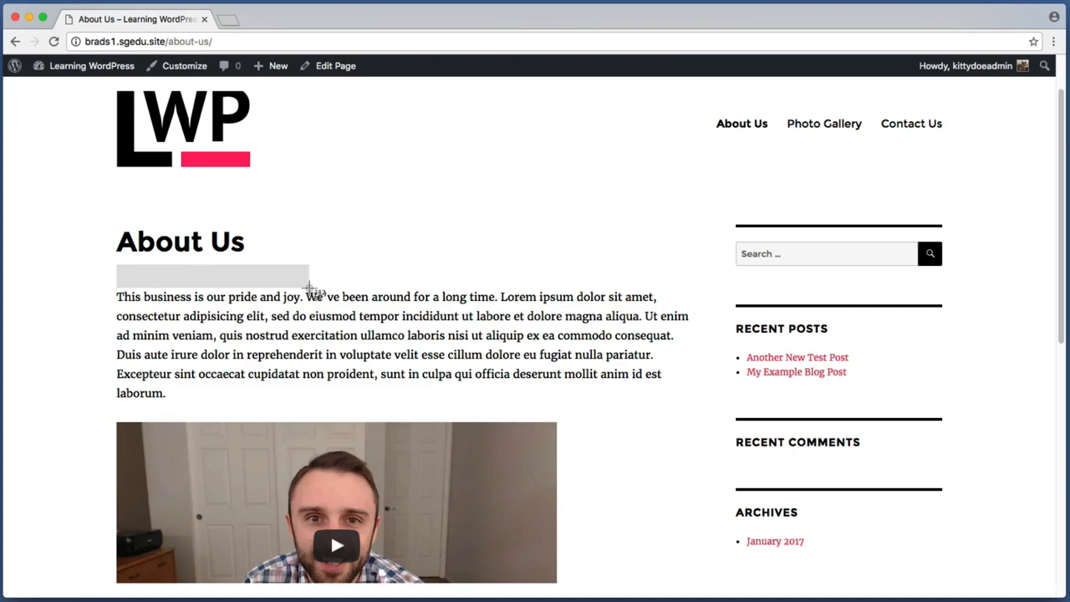
pyautogui.moveTo(308, 289); pyautogui.dragTo(303, 284)
pyautogui.scroll(-5, 72, 294)
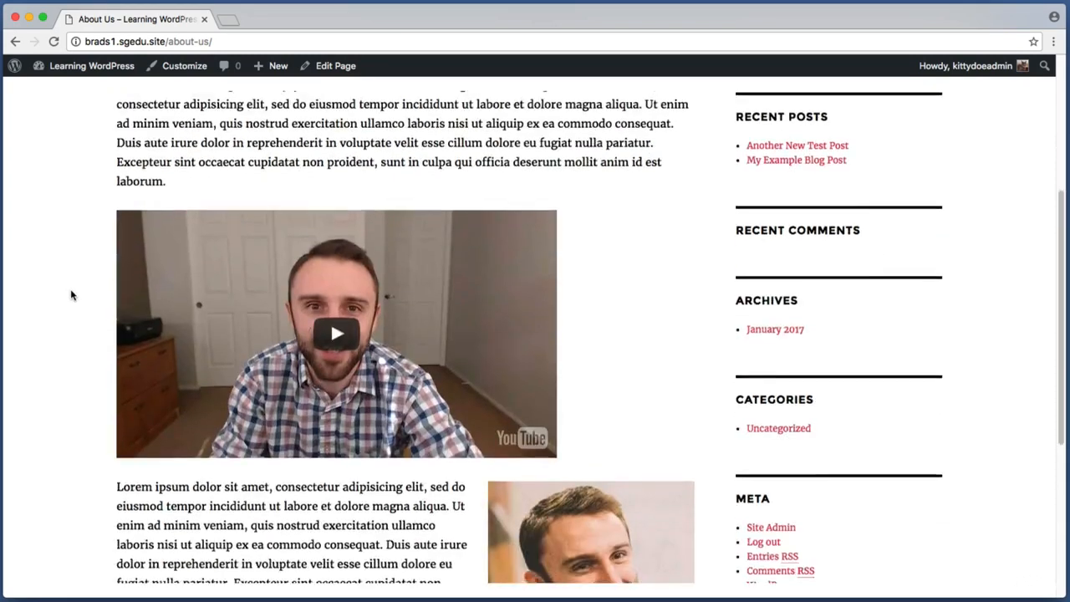
pyautogui.scroll(-1, 71, 295)
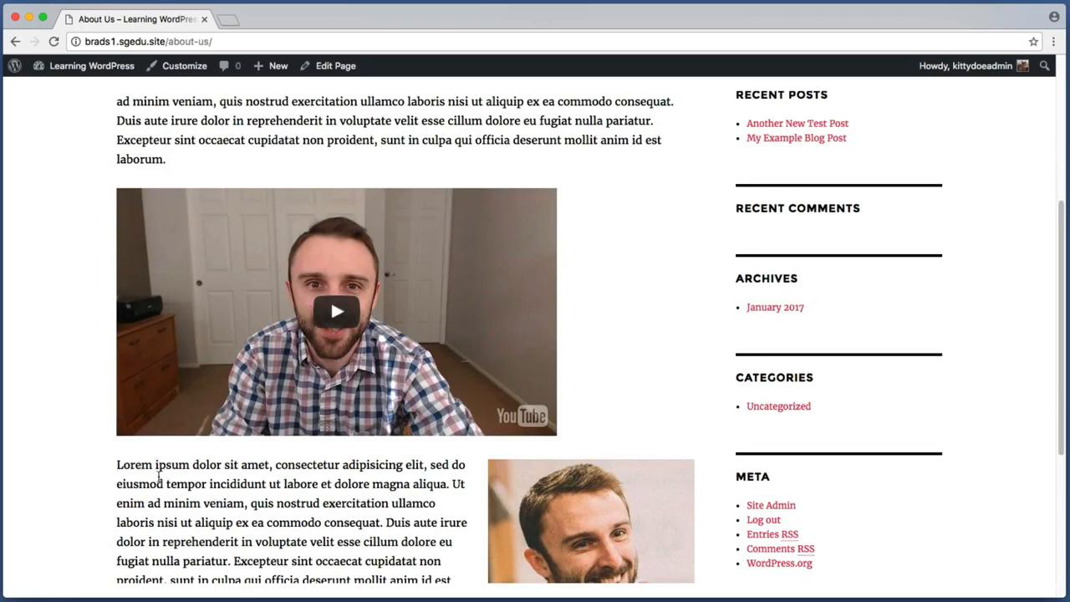
pyautogui.press('super+shift+4')
pyautogui.moveTo(119, 442); pyautogui.dragTo(291, 456)
# Open the About Us page for editing and locate its title field
pyautogui.press('super+shift+4')
pyautogui.moveTo(305, 81); pyautogui.dragTo(359, 57)
pyautogui.click(344, 67)
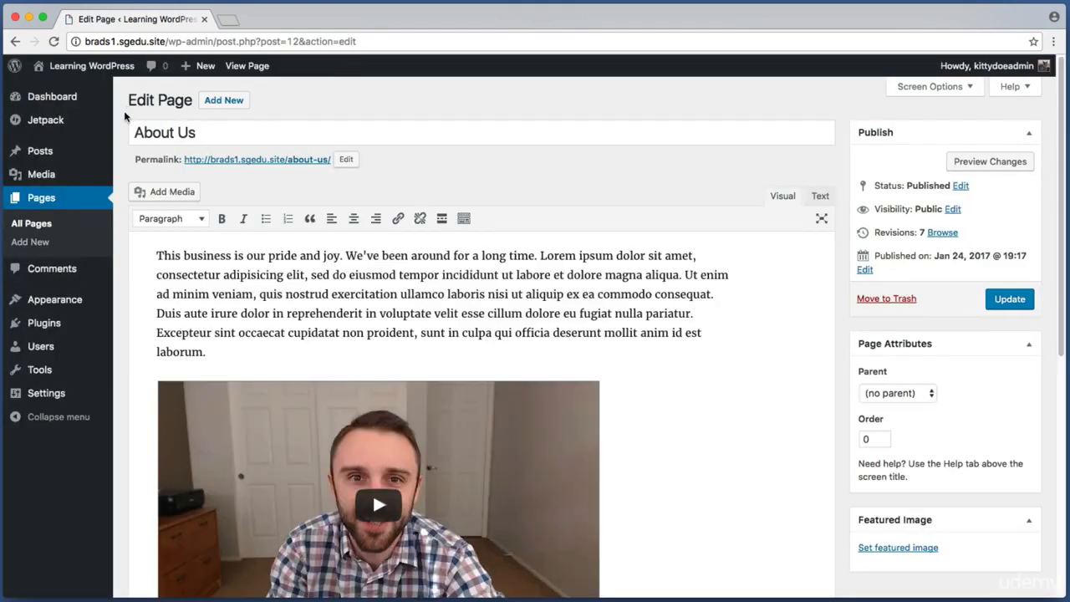
pyautogui.press('super+shift+4')
pyautogui.moveTo(124, 117); pyautogui.dragTo(300, 147)
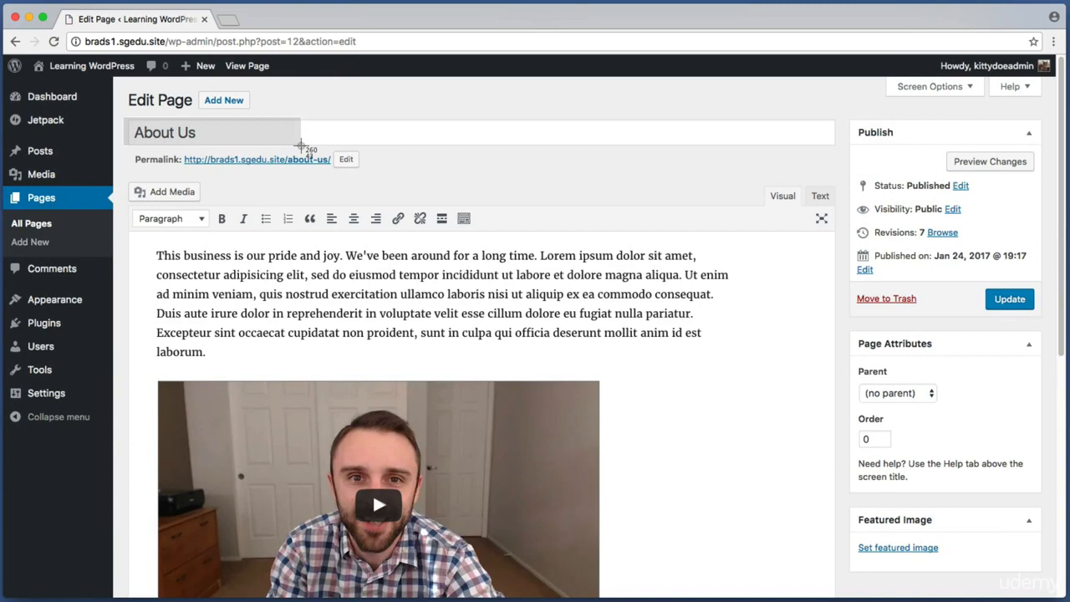
pyautogui.moveTo(300, 146); pyautogui.dragTo(301, 147)
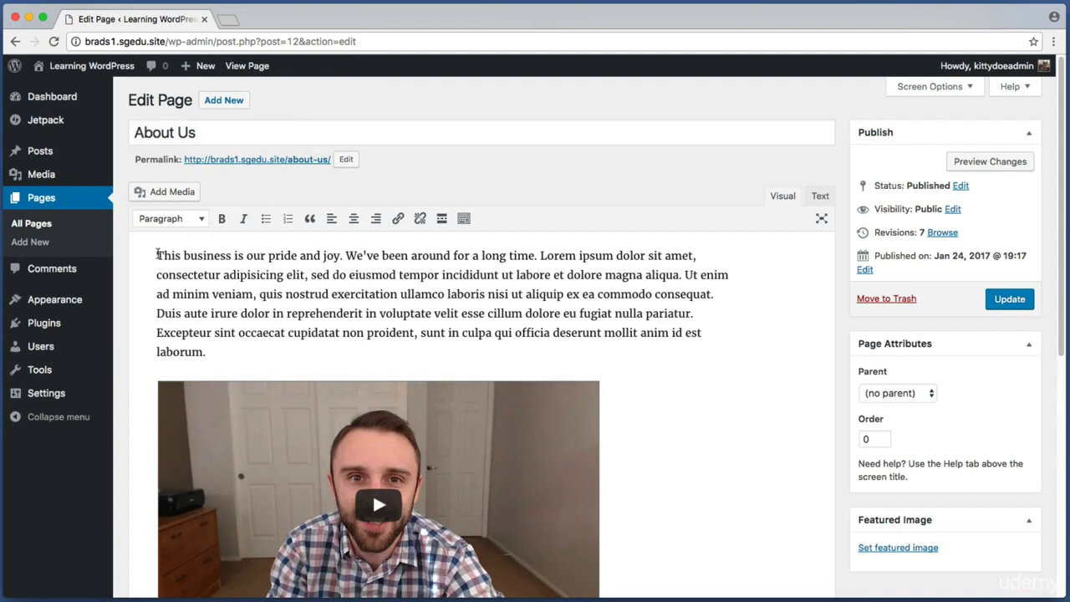
# Insert a new line above the opening paragraph and enter the placeholder text "jaskfkjlsd" on it
pyautogui.moveTo(158, 255); pyautogui.dragTo(405, 314)
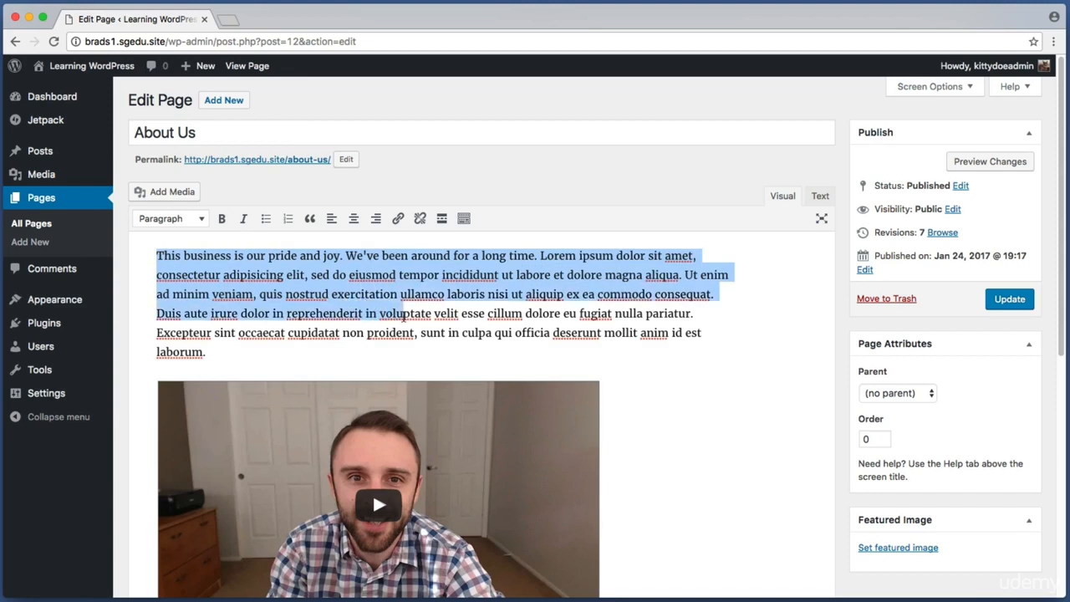
pyautogui.click(158, 256)
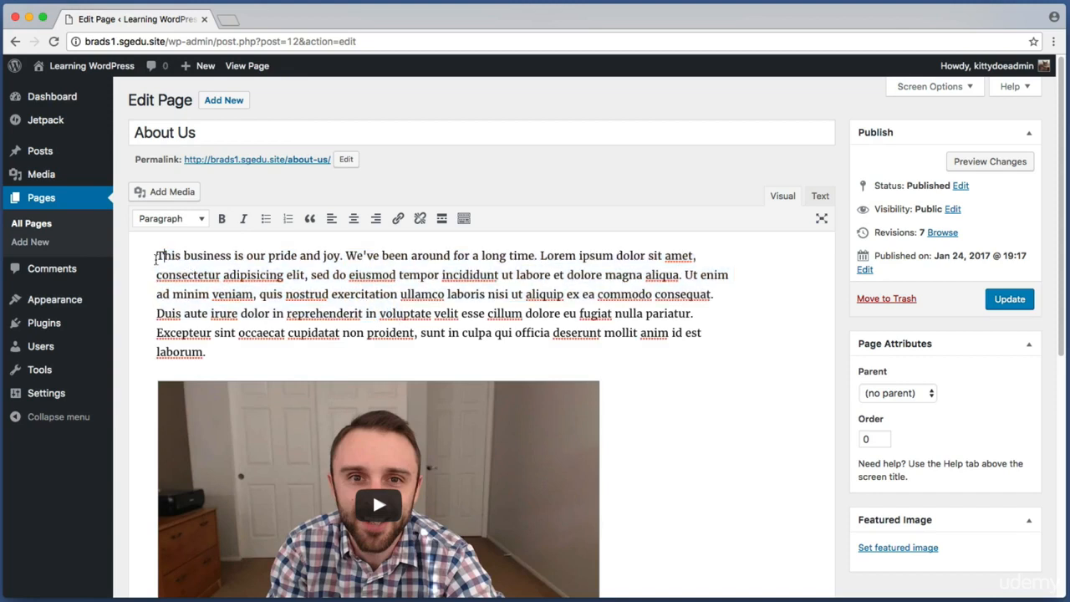
pyautogui.press('Return')
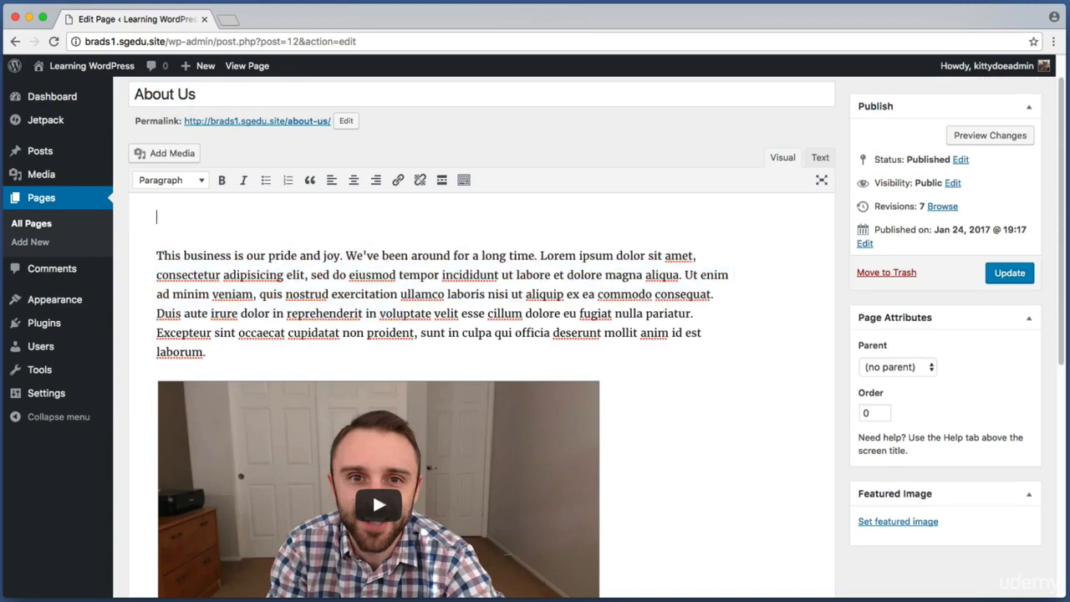
pyautogui.write('jaskfkjlsd')
# Try the Heading 1 and Heading 2 formats on the placeholder line above the opening paragraph
pyautogui.moveTo(221, 219); pyautogui.dragTo(154, 217)
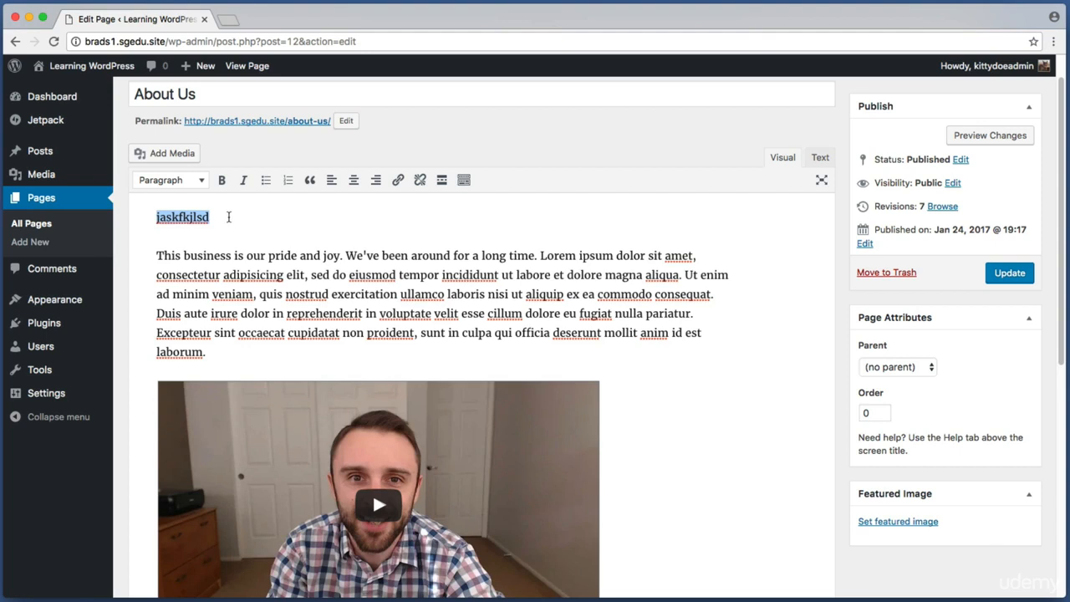
pyautogui.click(232, 218)
pyautogui.moveTo(232, 219); pyautogui.dragTo(156, 218)
pyautogui.moveTo(210, 352); pyautogui.dragTo(145, 258)
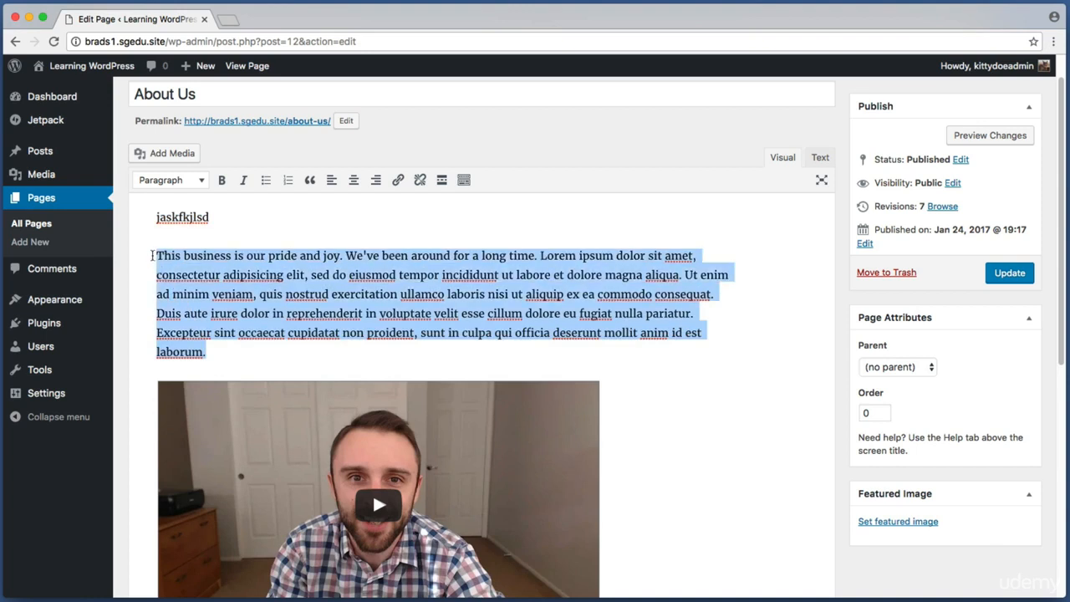
pyautogui.click(215, 215)
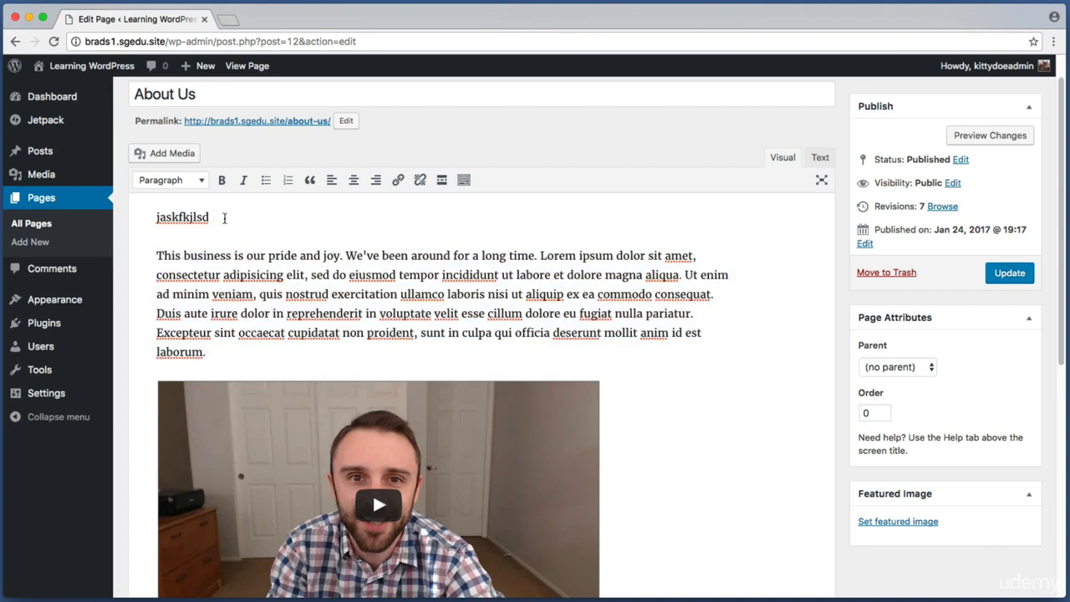
pyautogui.moveTo(215, 216); pyautogui.dragTo(122, 214)
pyautogui.click(229, 220)
pyautogui.moveTo(229, 215); pyautogui.dragTo(144, 219)
pyautogui.moveTo(224, 215); pyautogui.dragTo(103, 220)
pyautogui.press('super+shift+4')
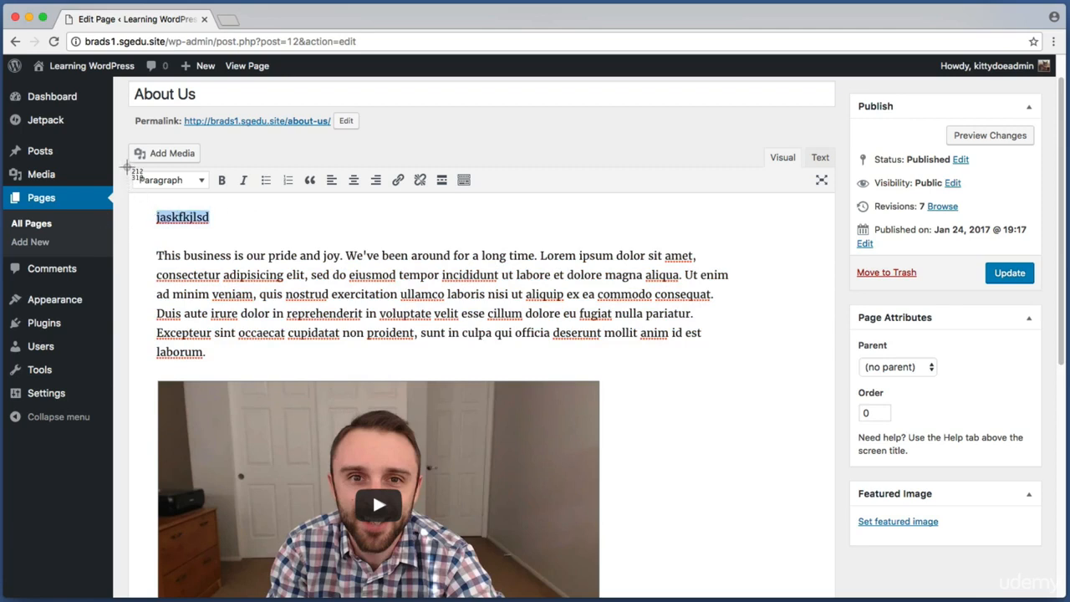
pyautogui.moveTo(128, 169); pyautogui.dragTo(212, 200)
pyautogui.click(192, 184)
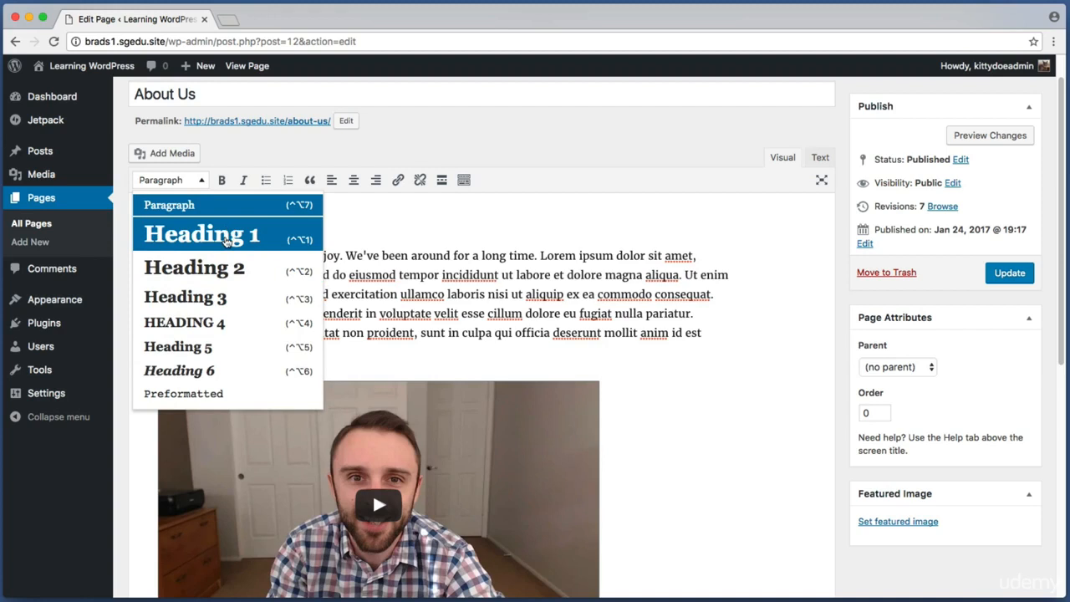
pyautogui.click(226, 240)
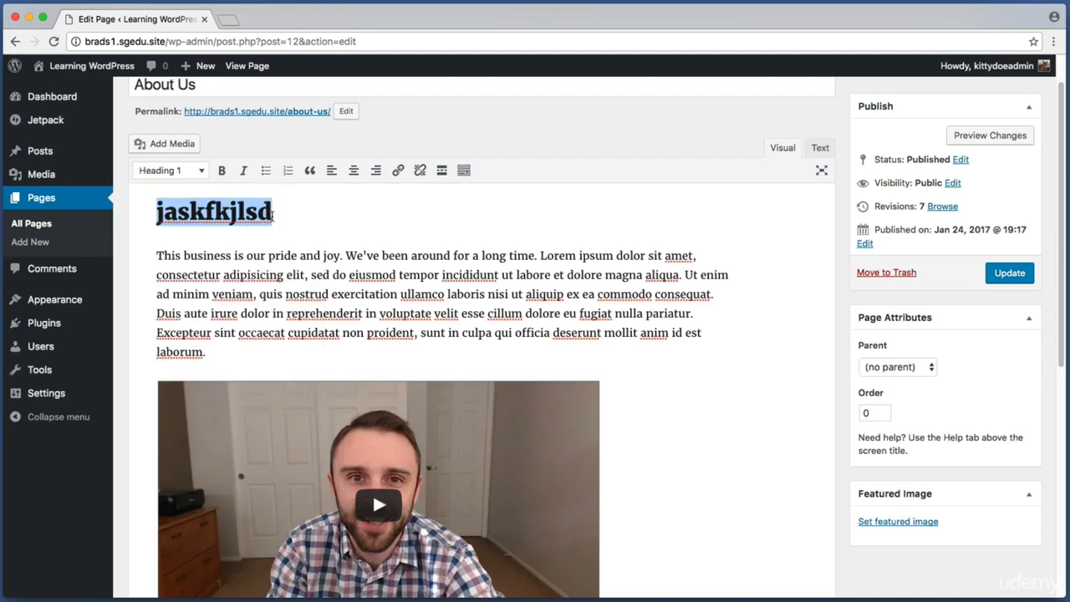
pyautogui.click(203, 172)
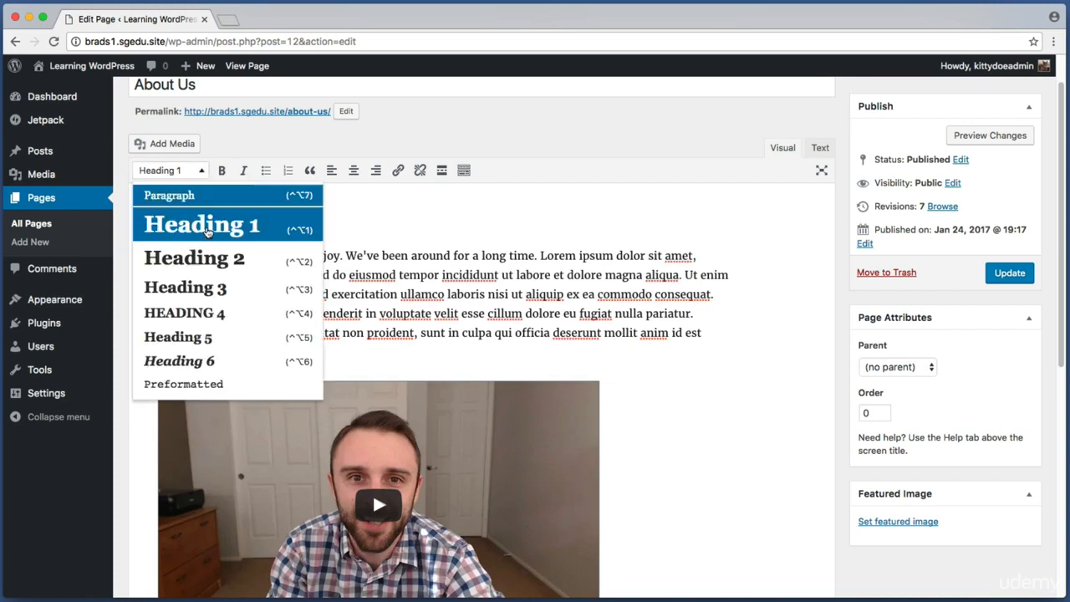
pyautogui.click(213, 265)
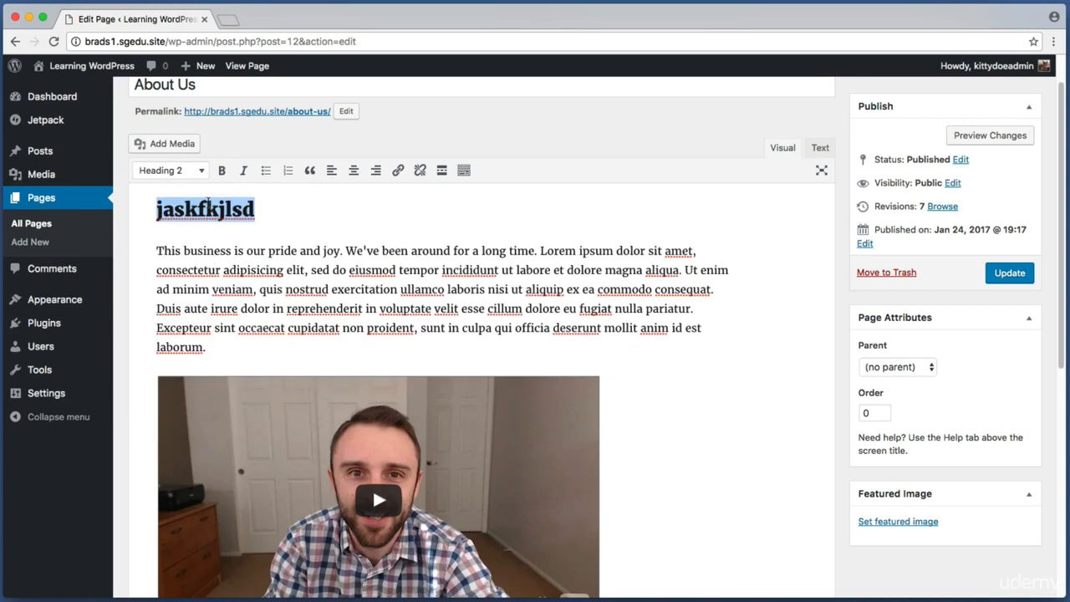
# Format the placeholder line above the opening paragraph as Heading 3
pyautogui.click(203, 174)
pyautogui.click(214, 285)
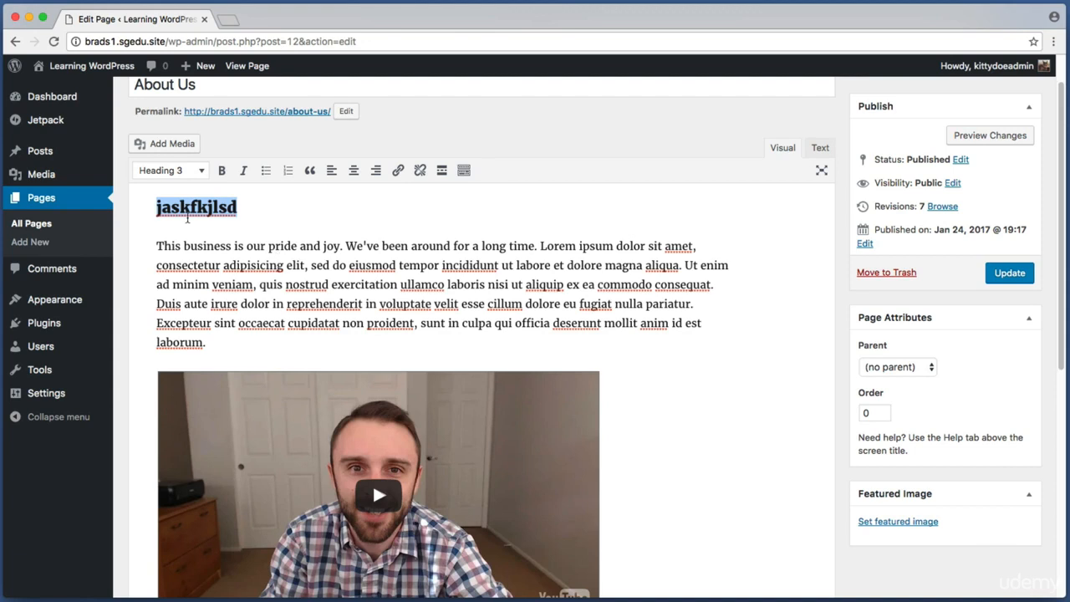
pyautogui.click(175, 170)
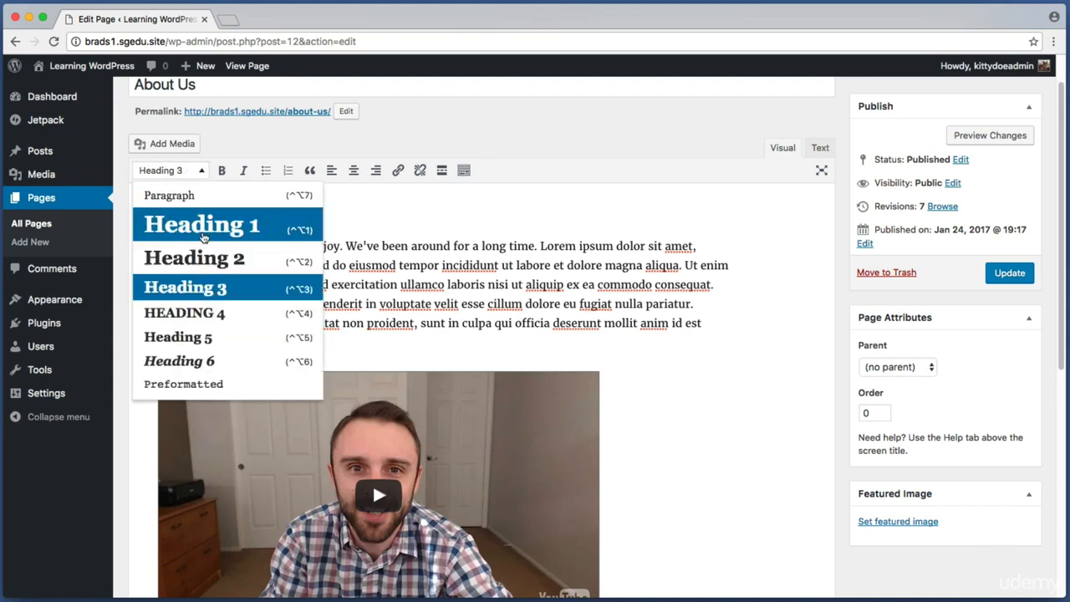
pyautogui.click(194, 172)
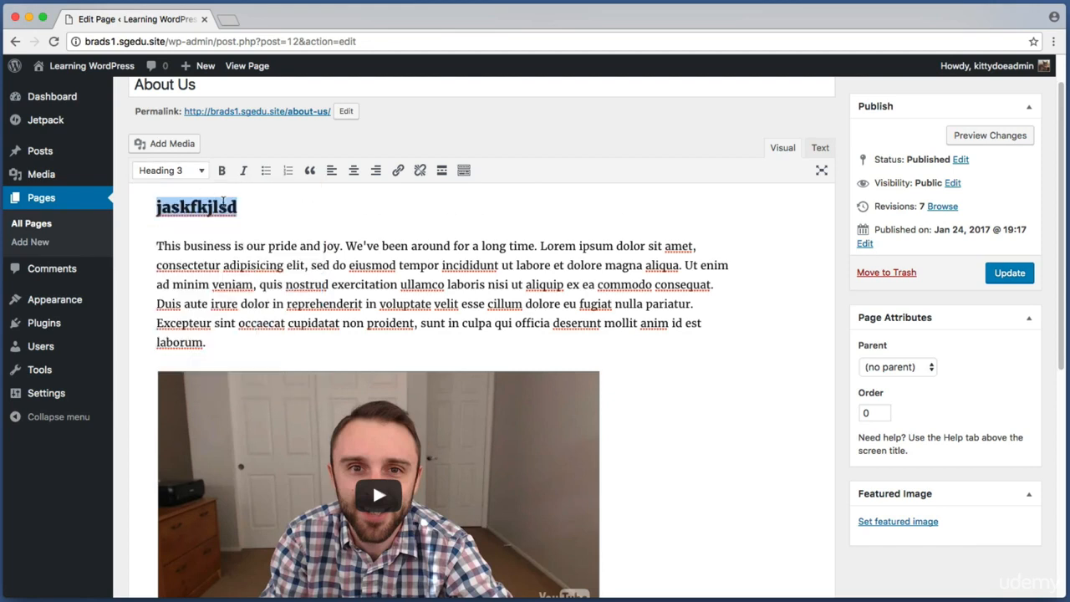
# Replace the placeholder heading text with "About the Company"
pyautogui.press('Right')
pyautogui.press('BackSpace')
pyautogui.press('BackSpace')
pyautogui.press('BackSpace')
pyautogui.press('BackSpace')
pyautogui.press('BackSpace')
pyautogui.press('BackSpace')
pyautogui.press('BackSpace')
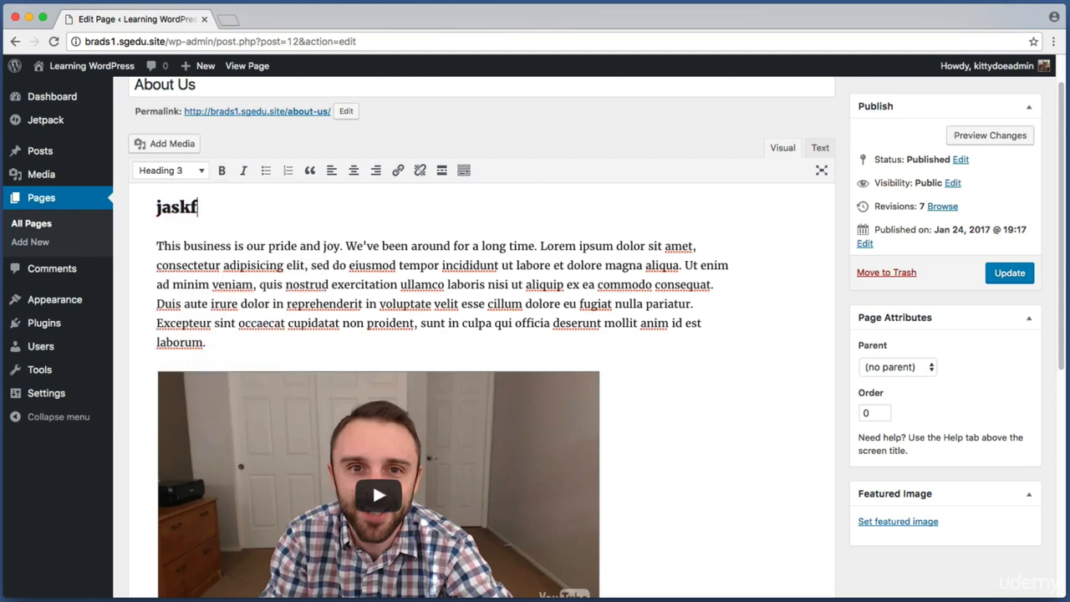
pyautogui.press('BackSpace')
pyautogui.press('BackSpace')
pyautogui.write('bout')
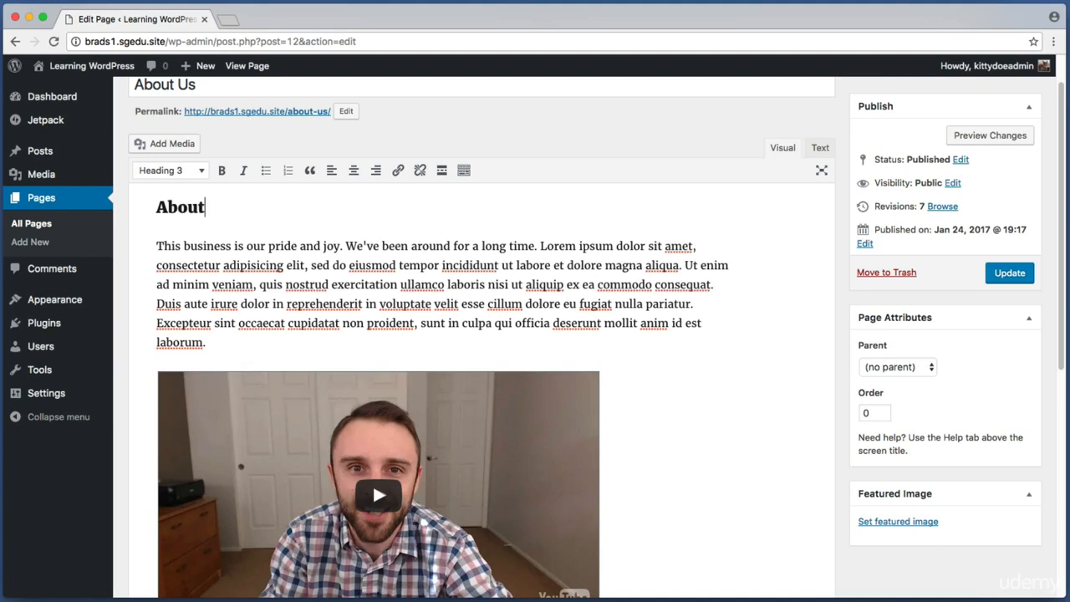
pyautogui.write(' the Company')
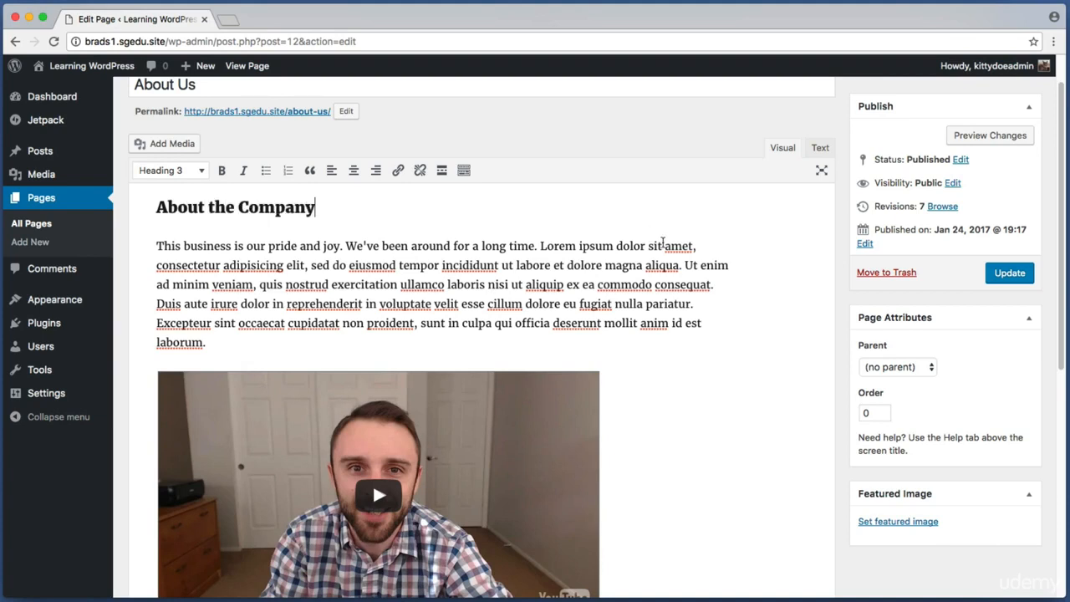
# Add the line "About Me" between the video and the text beside the photo, formatted as Heading 3
pyautogui.scroll(-5, 679, 276)
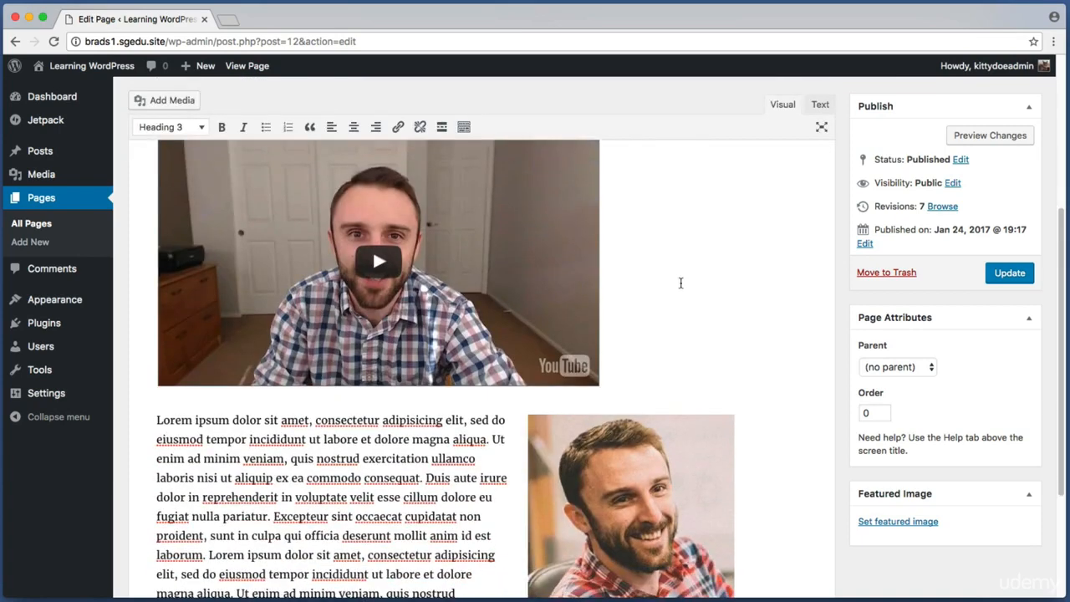
pyautogui.click(672, 258)
pyautogui.press('Return')
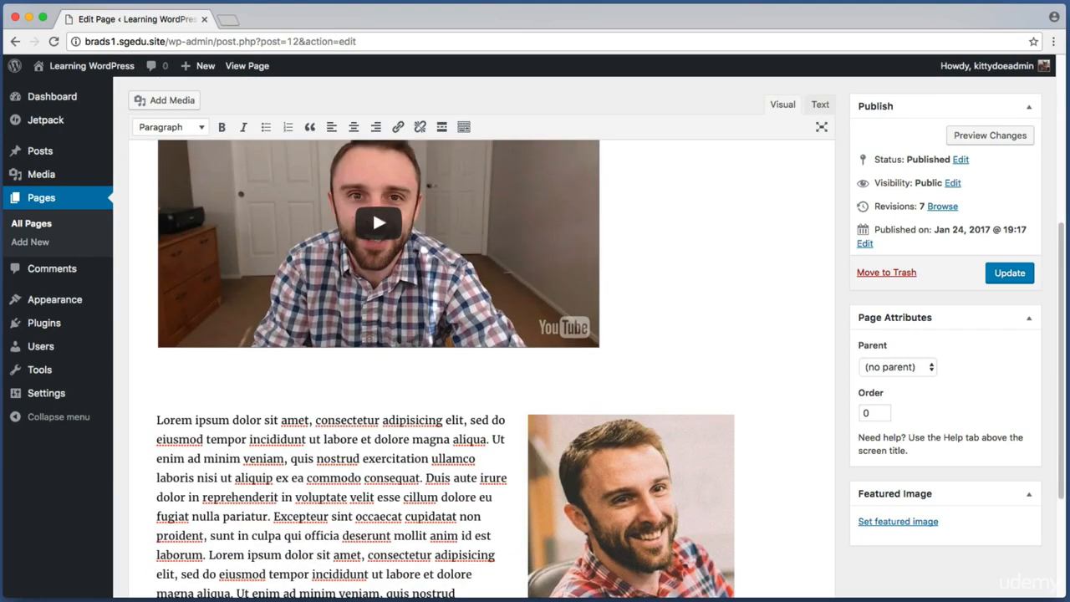
pyautogui.write('About Me')
pyautogui.moveTo(211, 382); pyautogui.dragTo(147, 387)
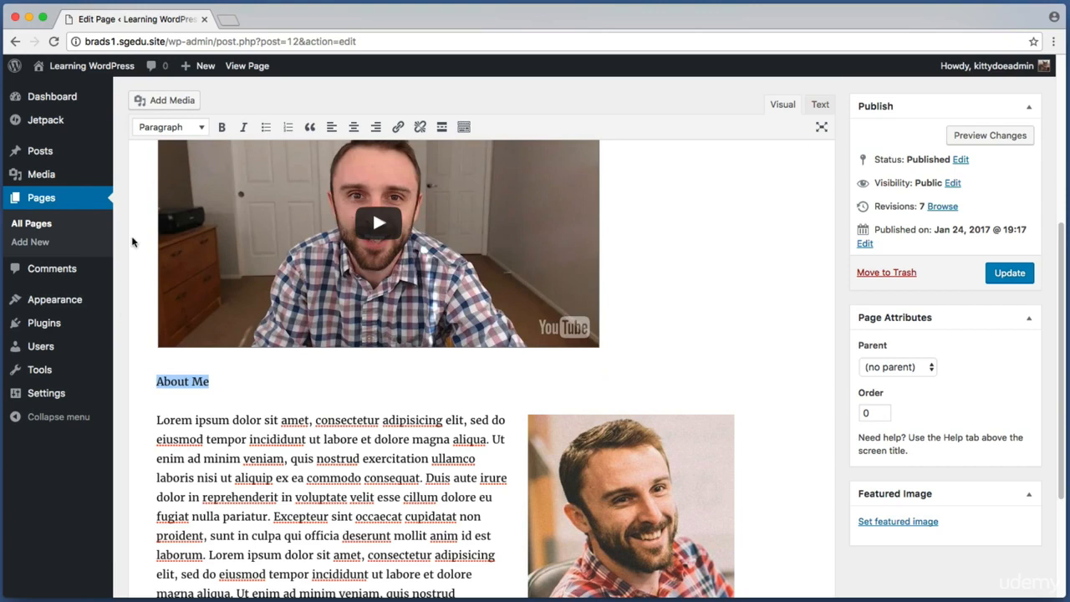
pyautogui.click(155, 131)
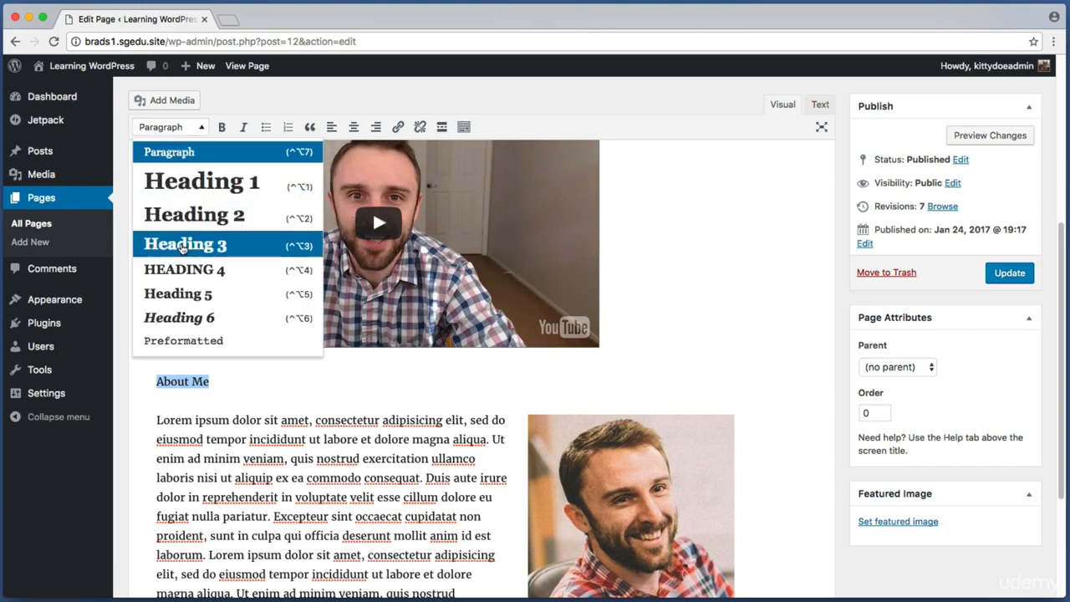
pyautogui.click(183, 246)
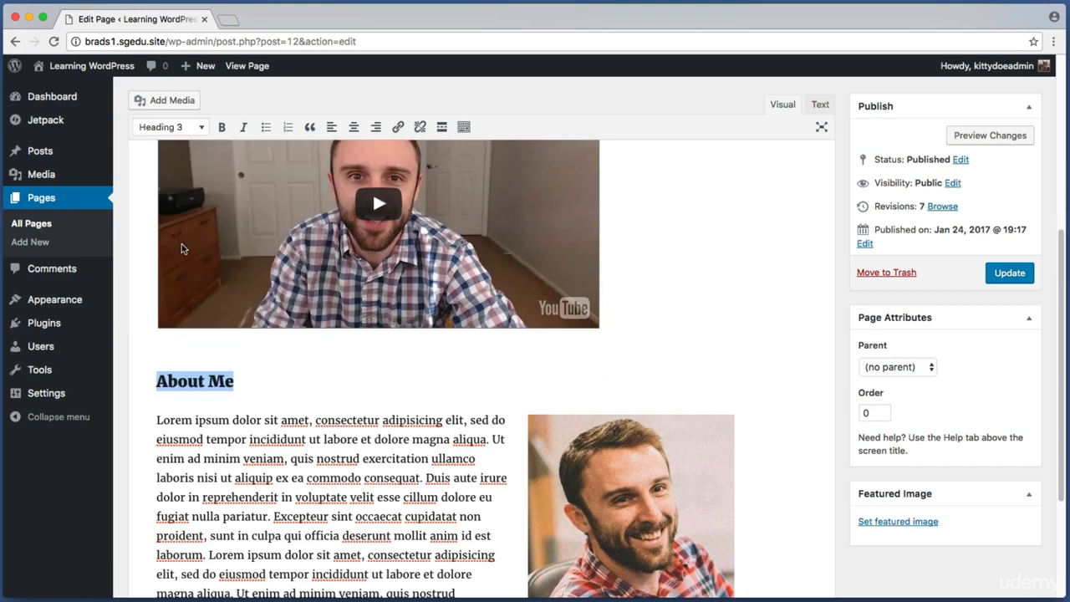
# Update the published About Us page with the new section headings
pyautogui.click(262, 387)
pyautogui.press('super+shift+4')
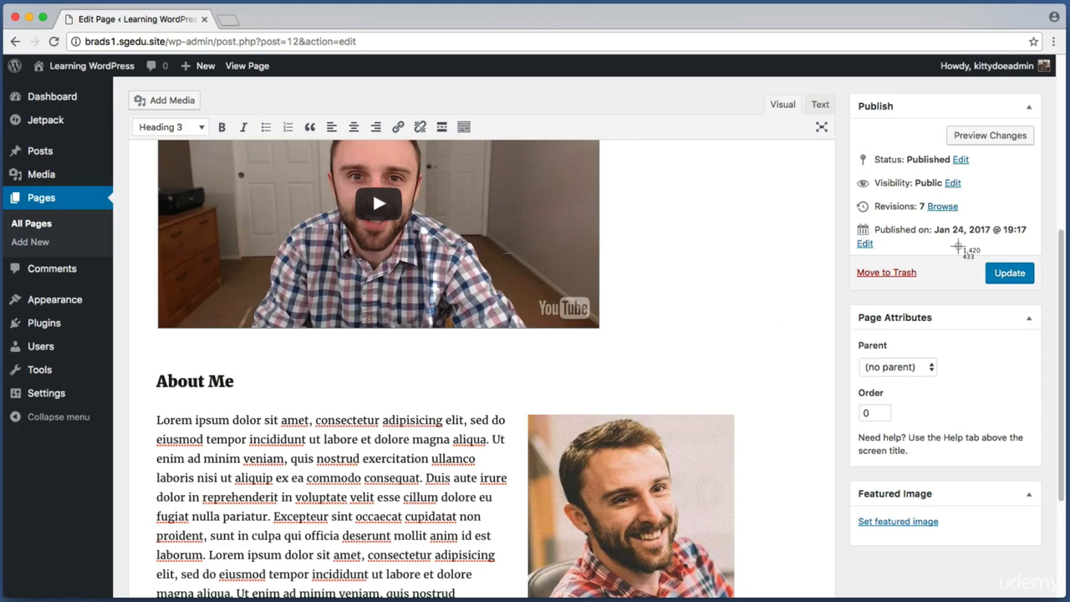
pyautogui.moveTo(958, 247); pyautogui.dragTo(1067, 303)
pyautogui.click(1010, 278)
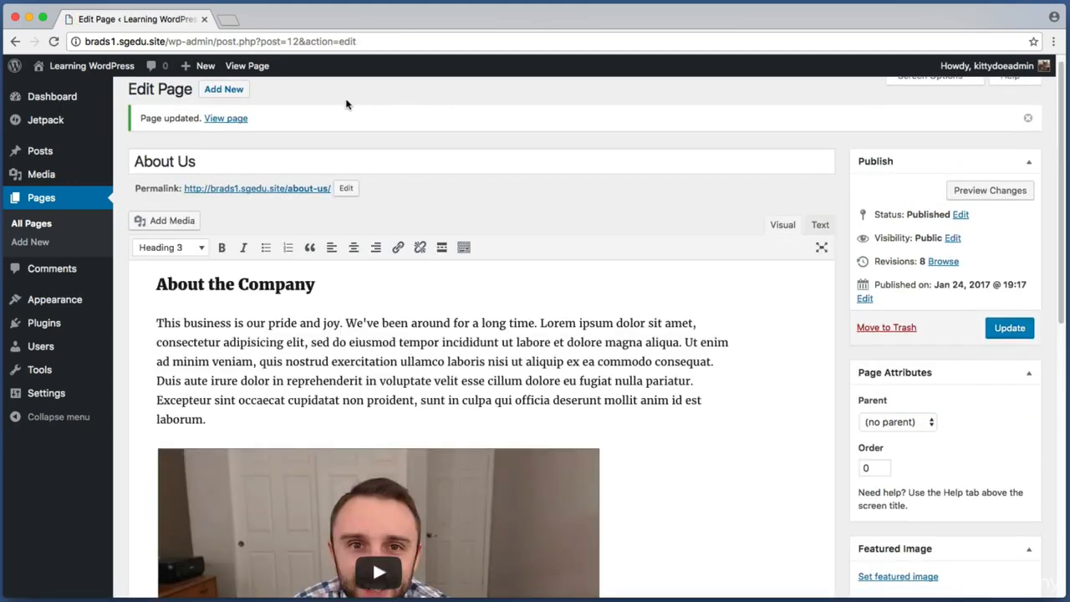
# View the live About Us page and examine the "About the Company" and "About Me" headings
pyautogui.click(241, 119)
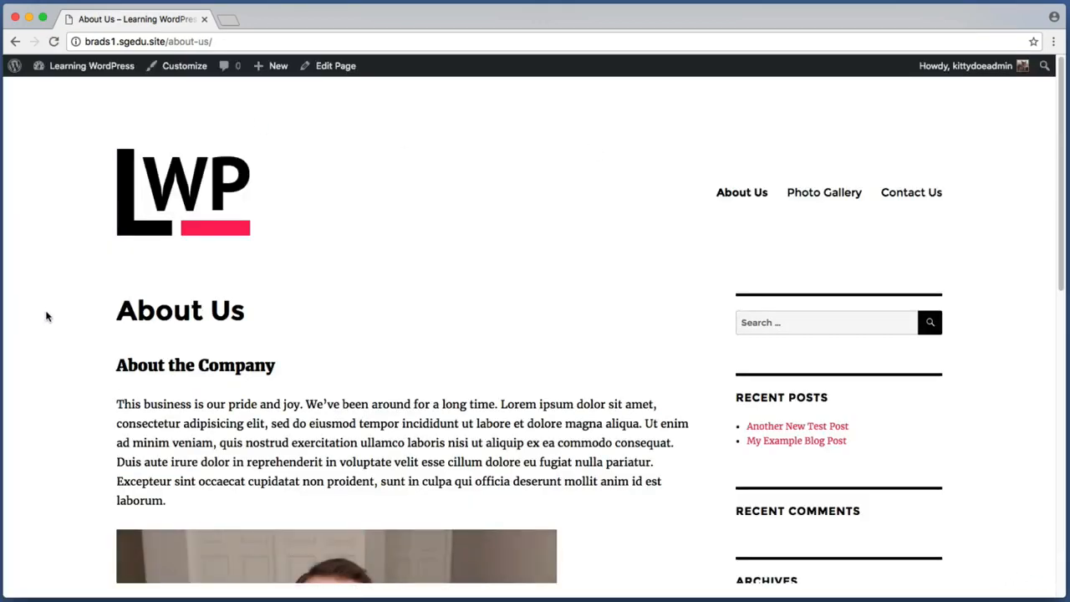
pyautogui.press('super+shift+4')
pyautogui.moveTo(100, 350); pyautogui.dragTo(300, 384)
pyautogui.scroll(-5, 79, 353)
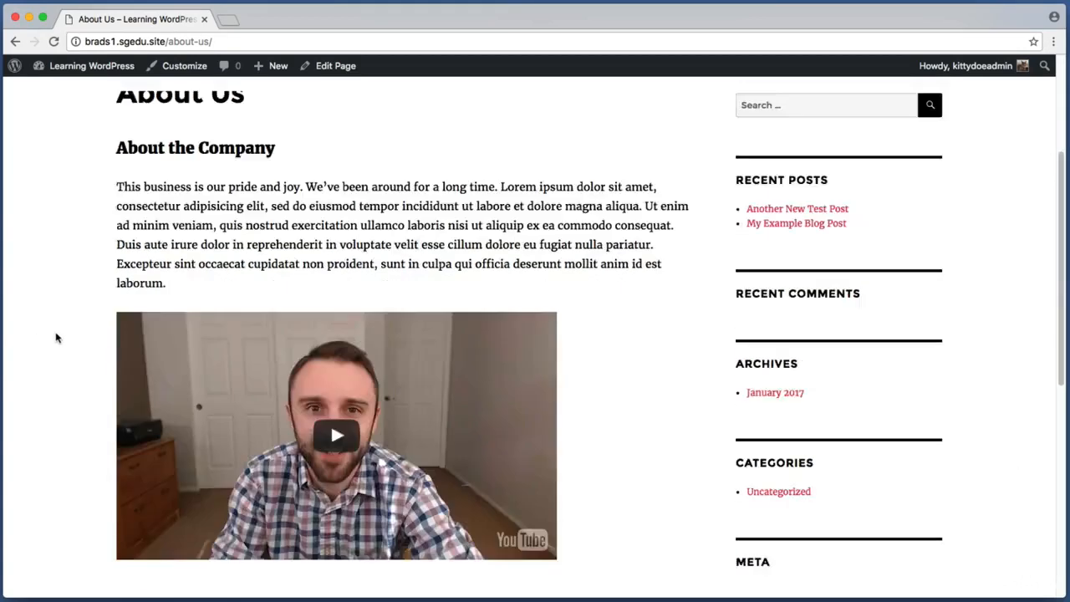
pyautogui.scroll(-5, 56, 338)
pyautogui.press('super+shift+4')
pyautogui.moveTo(100, 339); pyautogui.dragTo(278, 365)
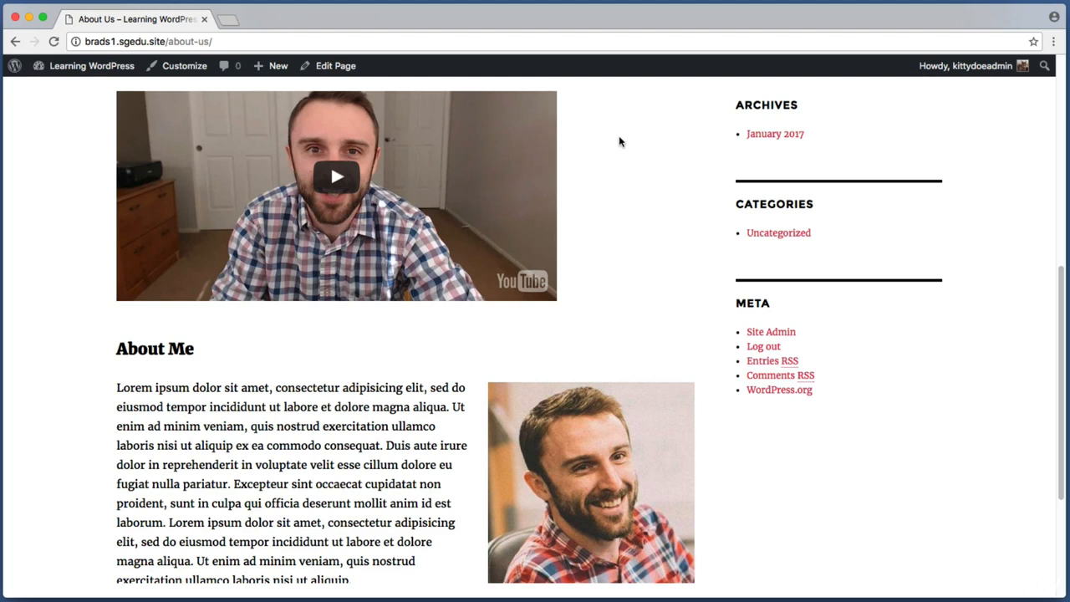
pyautogui.press('super+shift+4')
pyautogui.moveTo(407, 40); pyautogui.dragTo(2, 88)
pyautogui.press('super+shift+4')
pyautogui.moveTo(252, 55); pyautogui.dragTo(289, 88)
pyautogui.moveTo(272, 69)
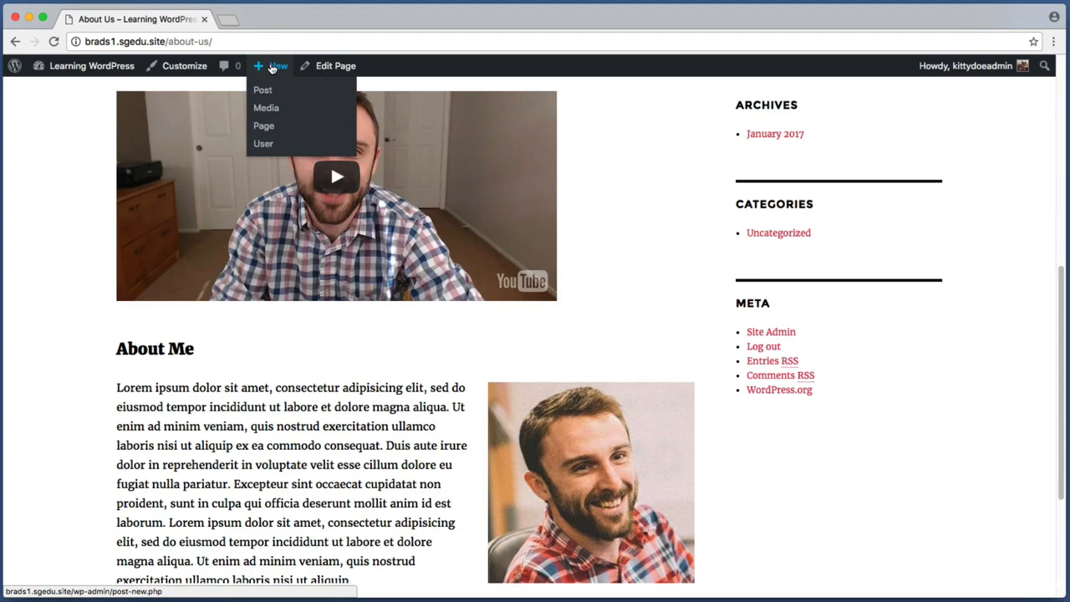
# Return from the live site to the admin dashboard and start a new blank page
pyautogui.press('super+shift+4')
pyautogui.moveTo(42, 87); pyautogui.dragTo(142, 56)
pyautogui.click(92, 69)
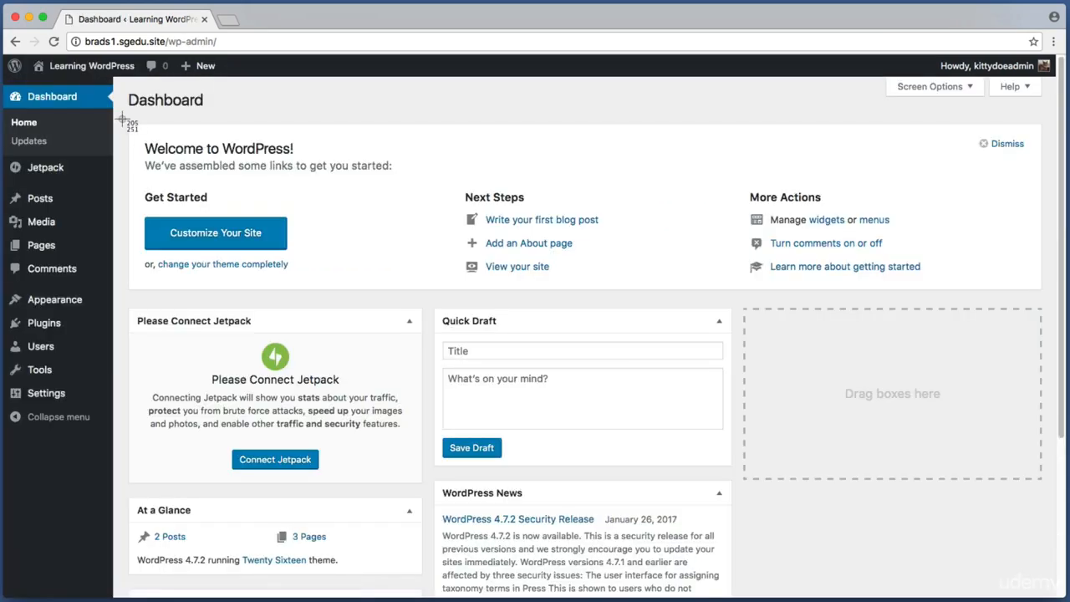
pyautogui.press('super+shift+4')
pyautogui.moveTo(113, 99); pyautogui.dragTo(25, 429)
pyautogui.moveTo(51, 249)
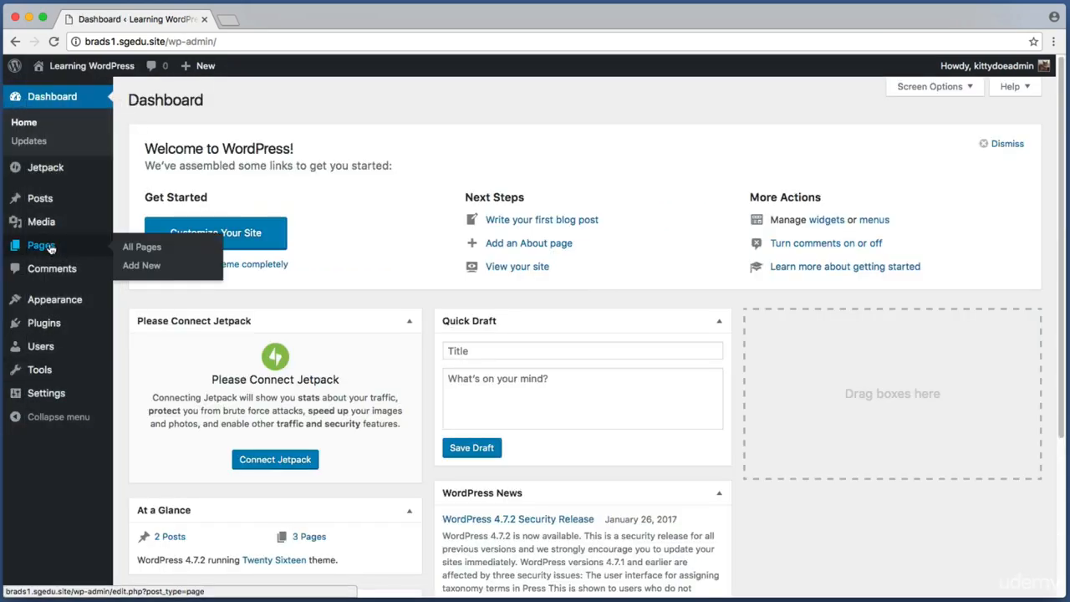
pyautogui.click(151, 270)
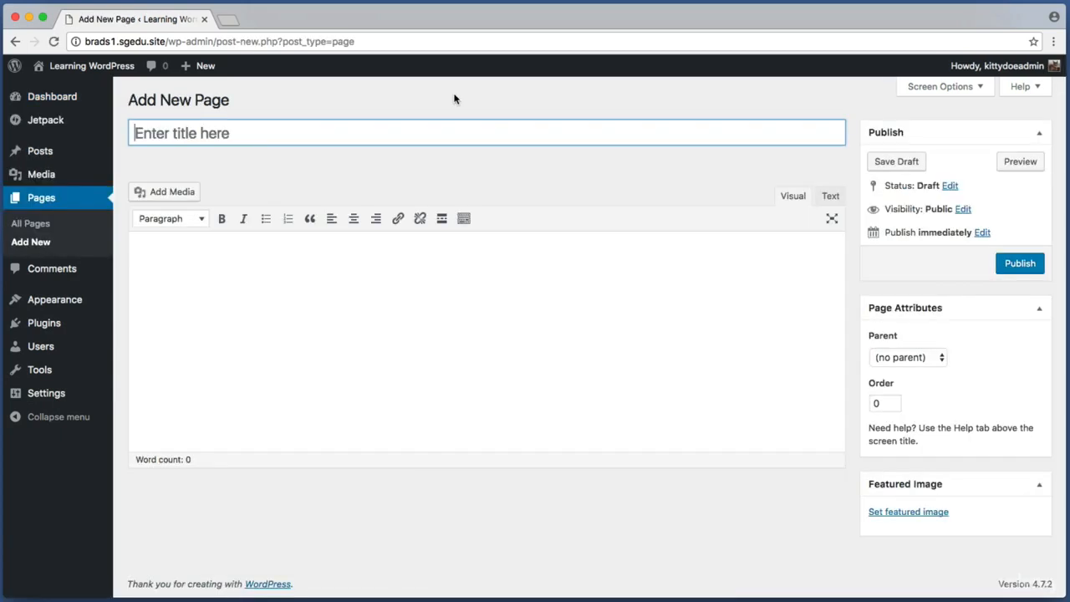